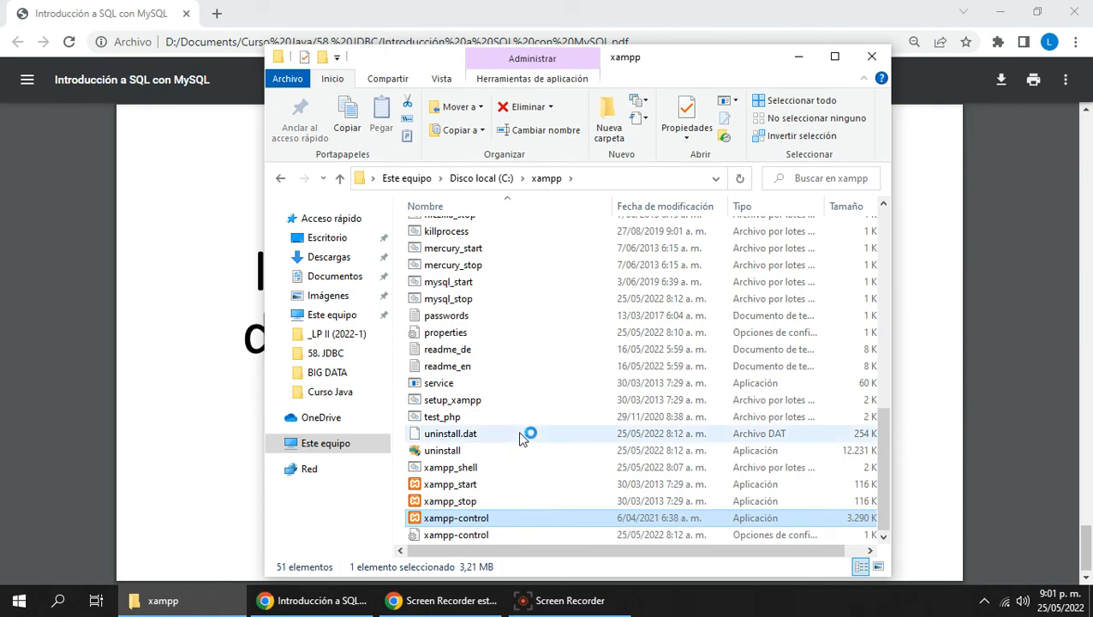
Close the xampp folder window and start the Apache and MySQL modules in the XAMPP Control Panel
click(871, 57)
drag(325, 13, 659, 113)
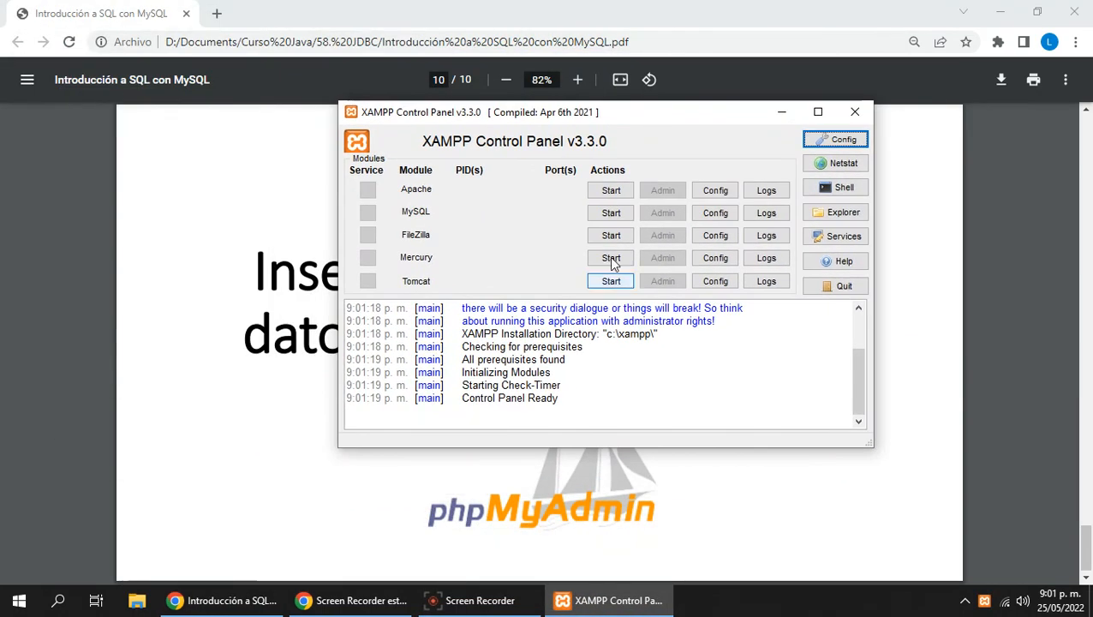
click(611, 191)
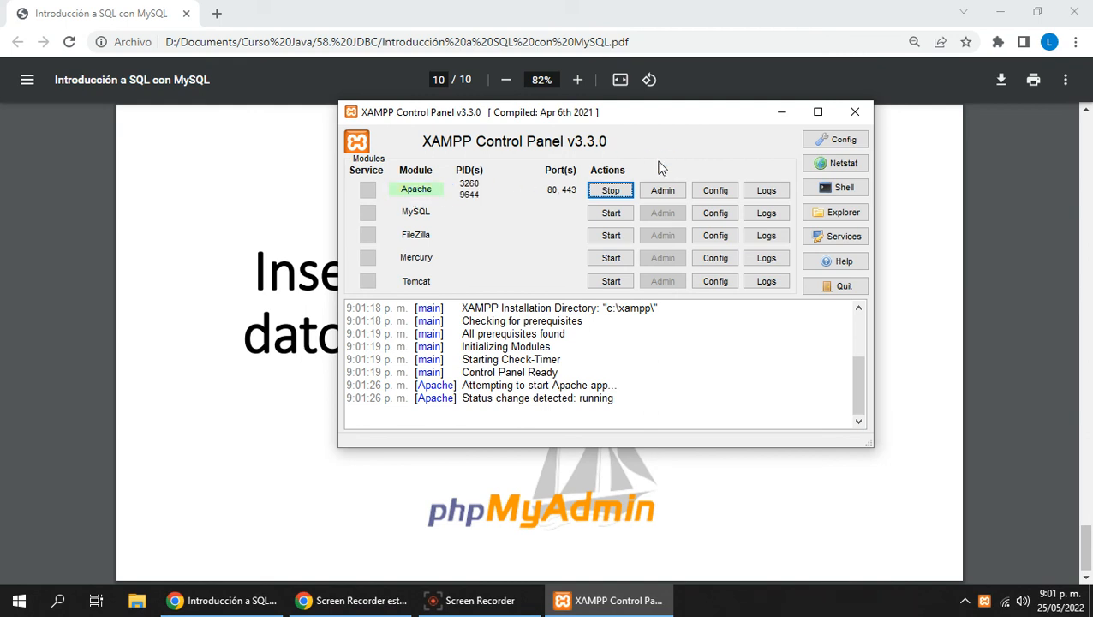
click(606, 214)
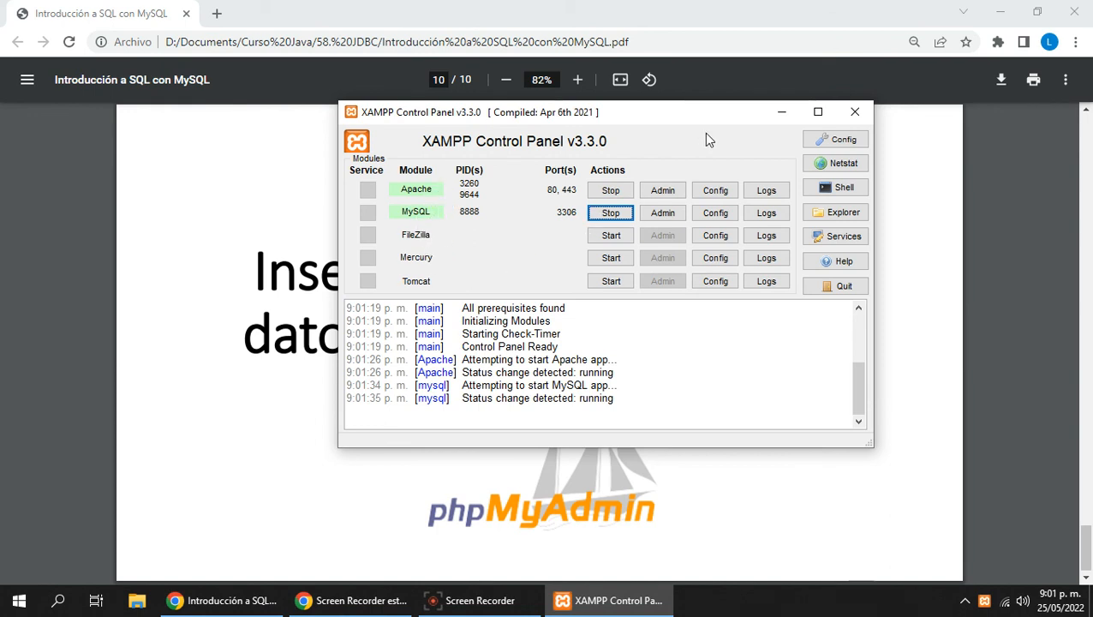
Open the Apache admin dashboard in the browser, dismiss the translation prompt, and go to phpMyAdmin
click(661, 194)
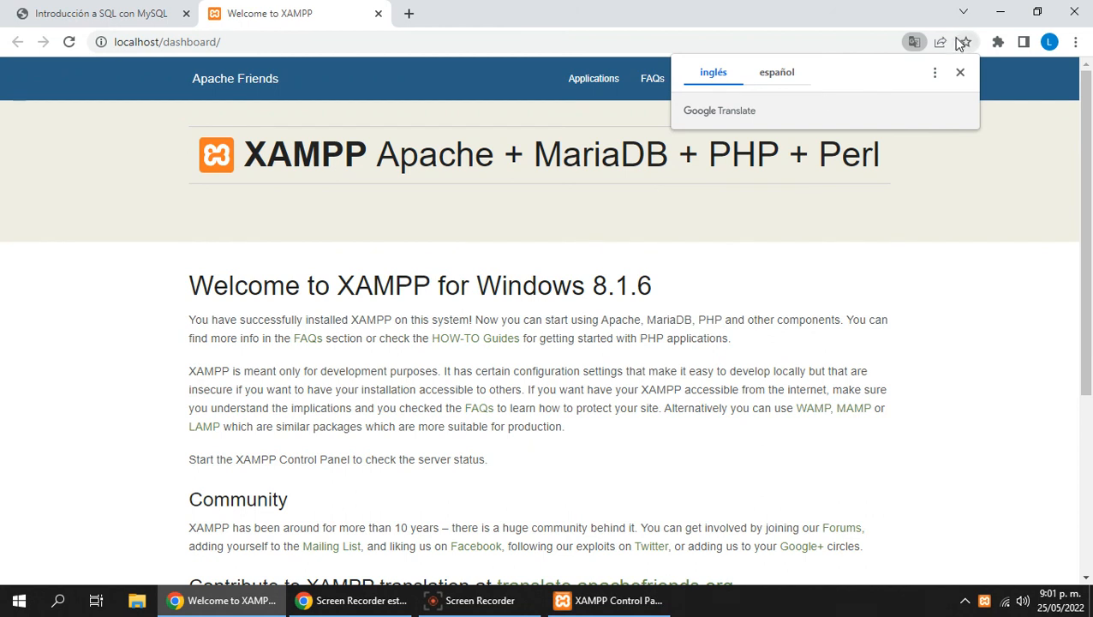
click(960, 74)
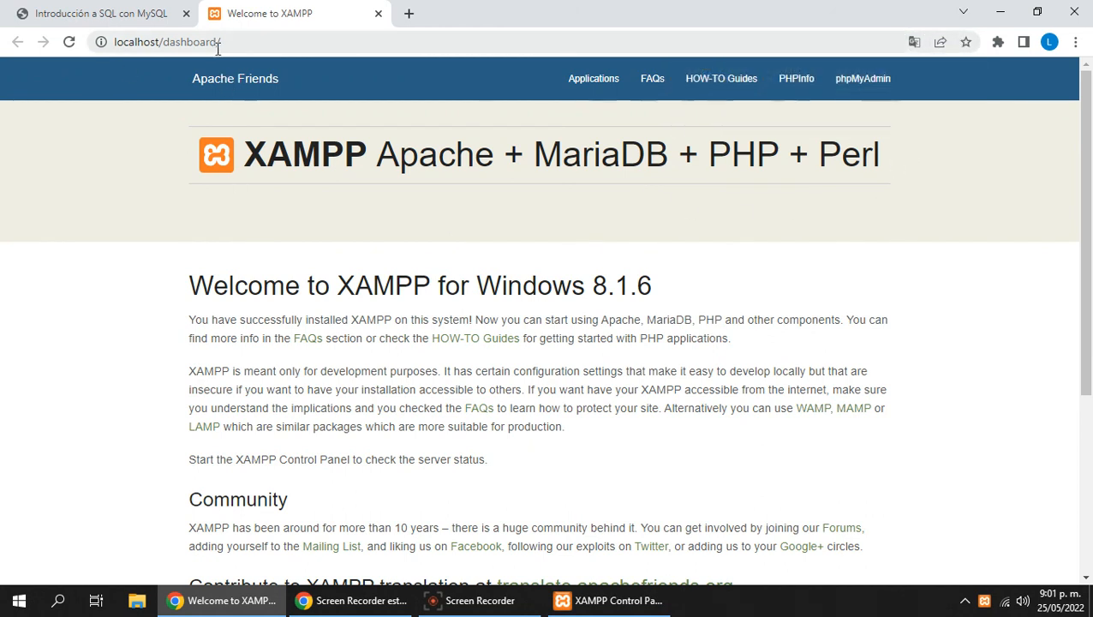
drag(221, 42, 74, 54)
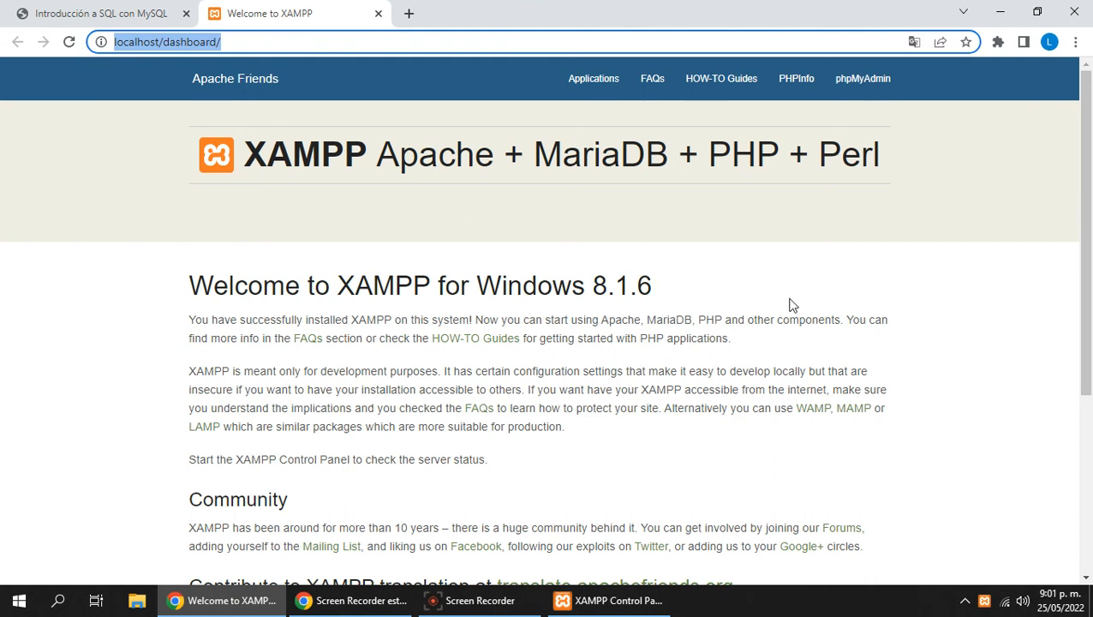
click(503, 218)
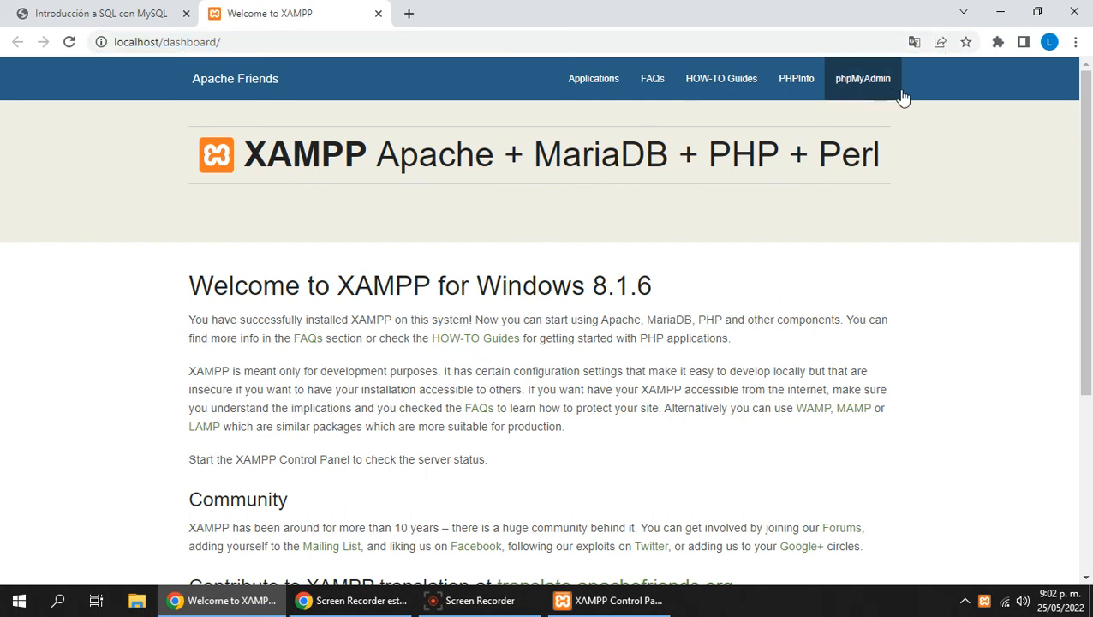
click(857, 87)
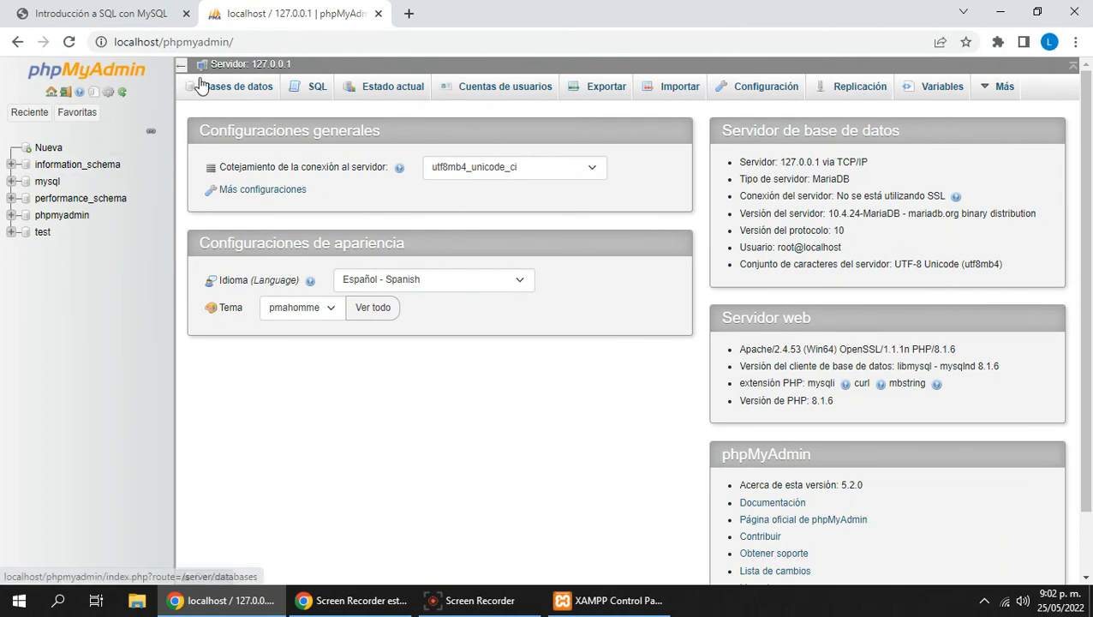
Create a database named almacen with the utf8mb4_general_ci collation
click(254, 92)
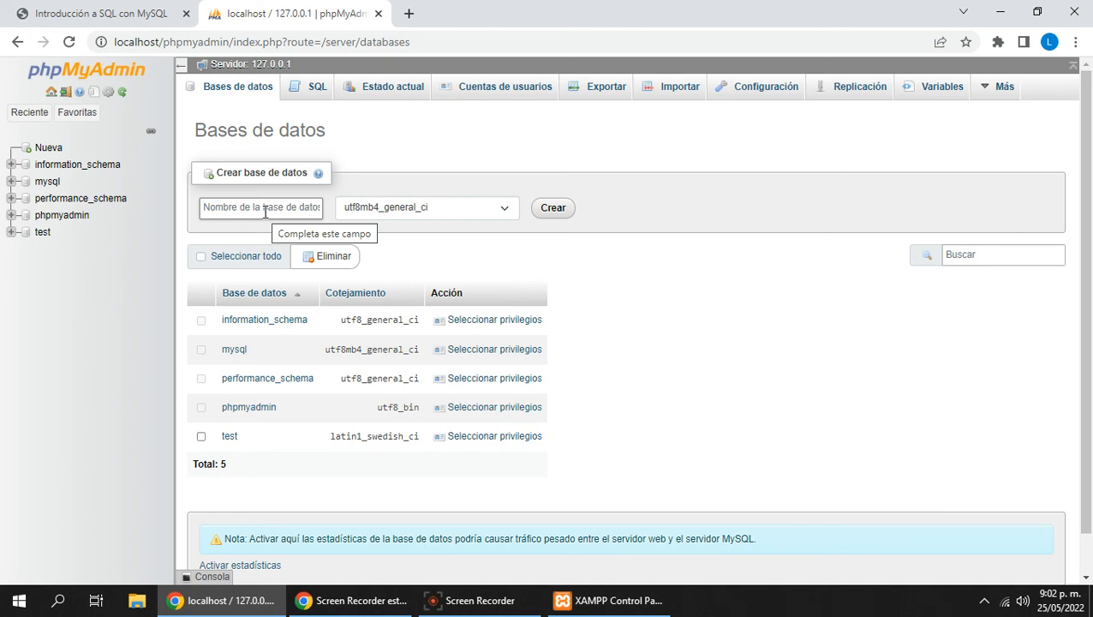
click(264, 212)
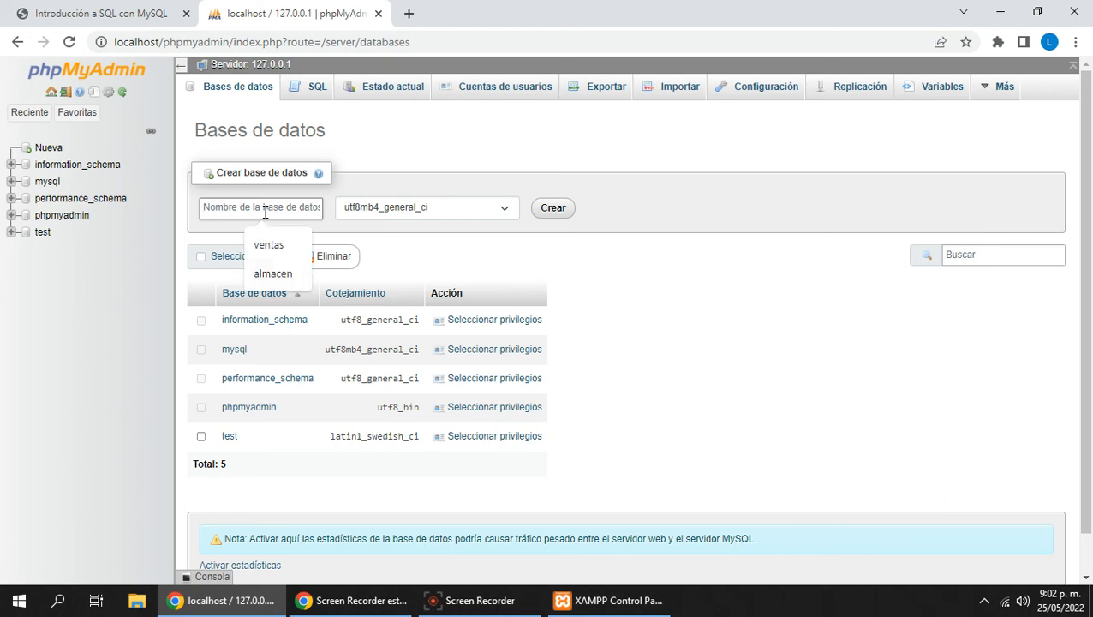
click(272, 273)
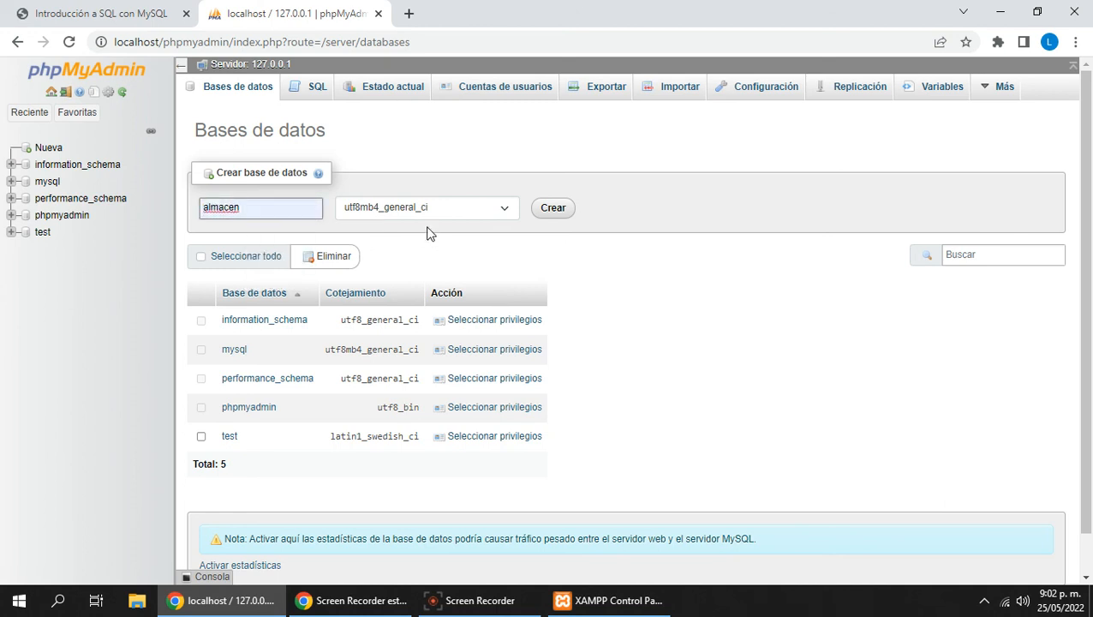
double_click(227, 208)
click(259, 206)
click(554, 210)
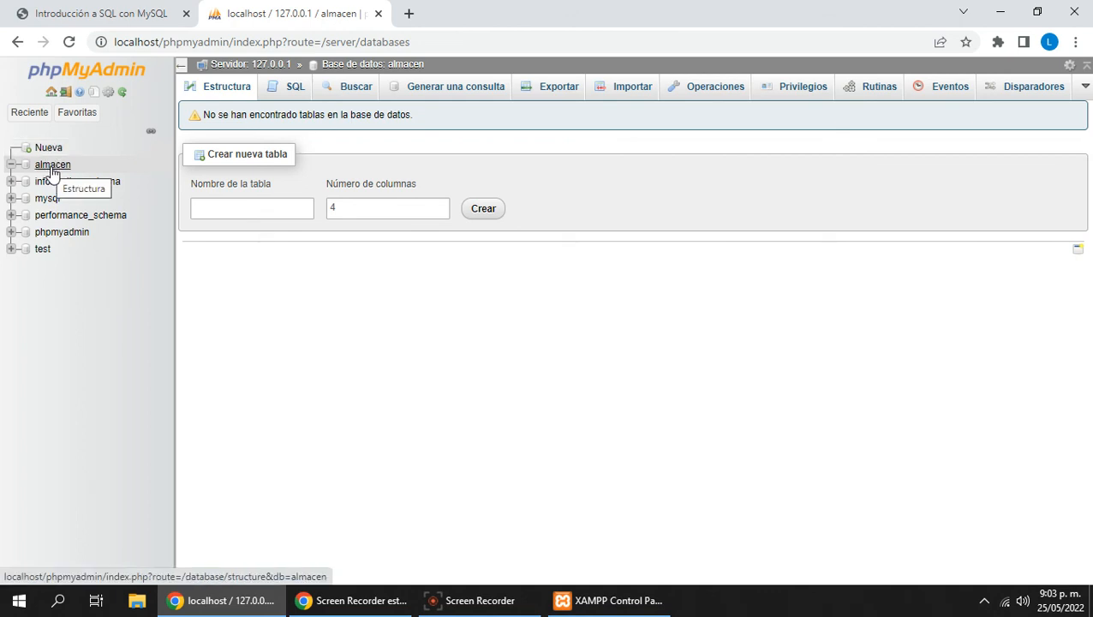
Enter ventas as the name of the new table in the almacen database
click(252, 209)
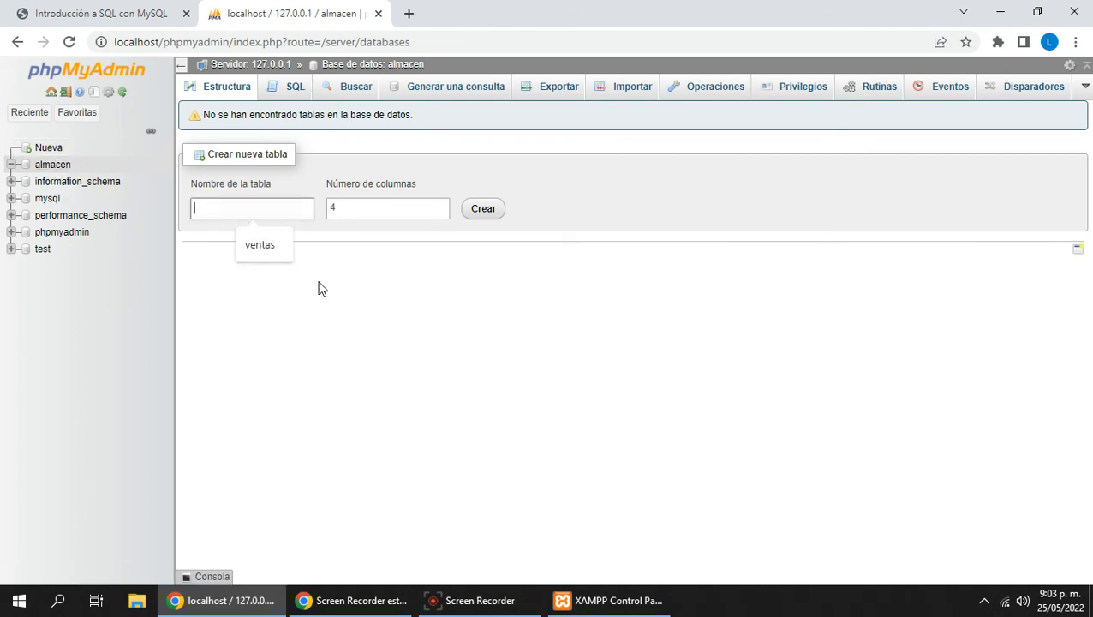
click(493, 363)
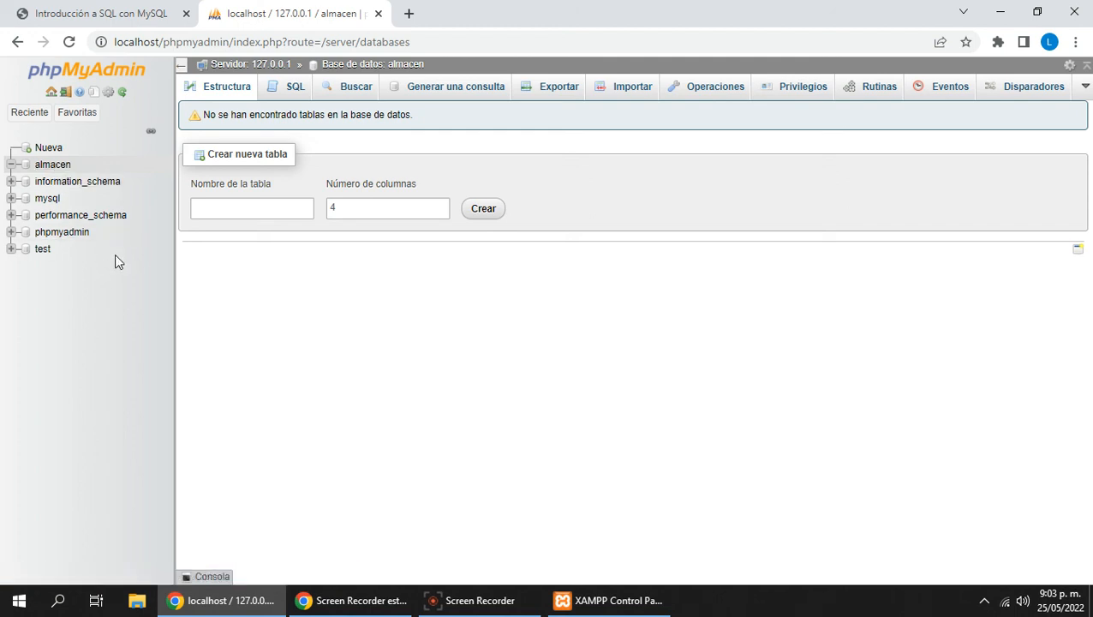
click(258, 207)
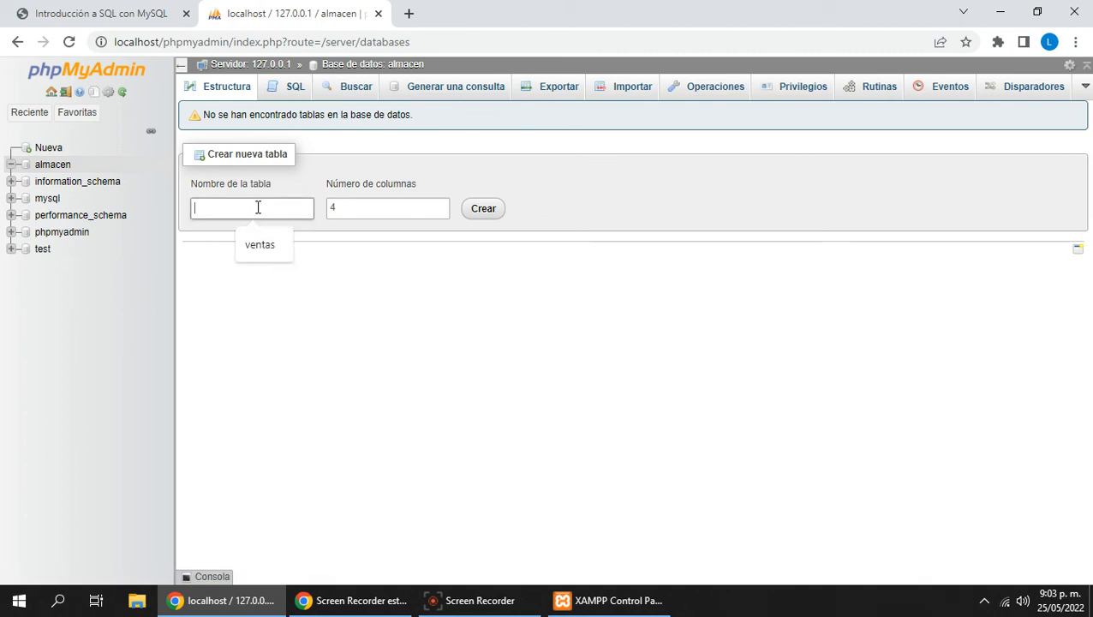
click(262, 247)
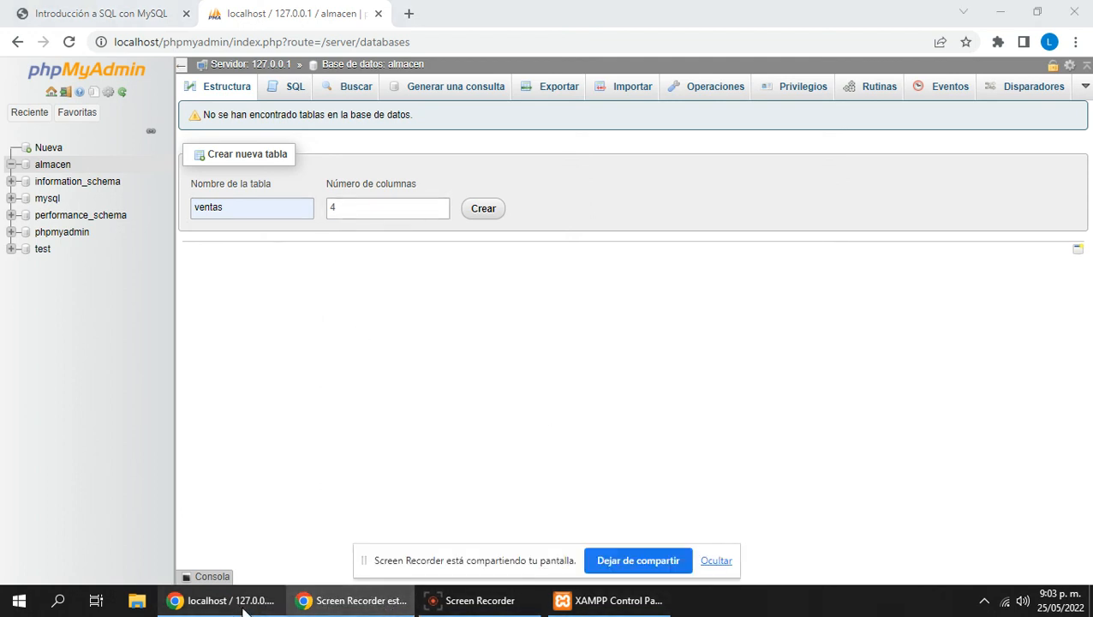
Check the columns of the sample table in the SQL PDF and create the ventas table with 13 columns
click(103, 12)
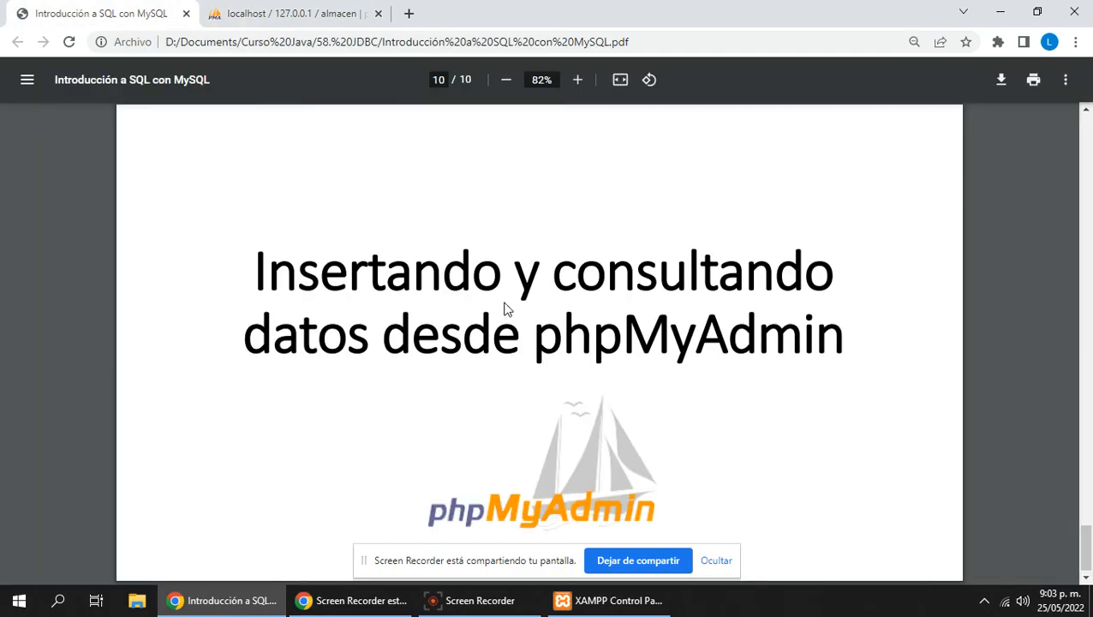
scroll(505, 309, up, 10)
scroll(505, 309, up, 15)
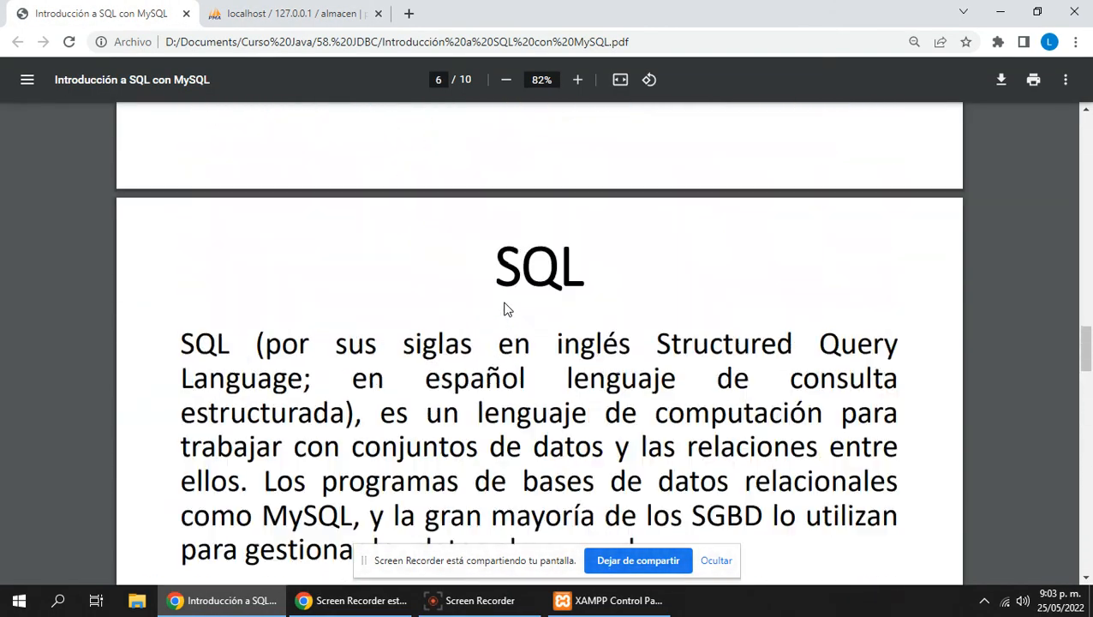
scroll(506, 309, down, 5)
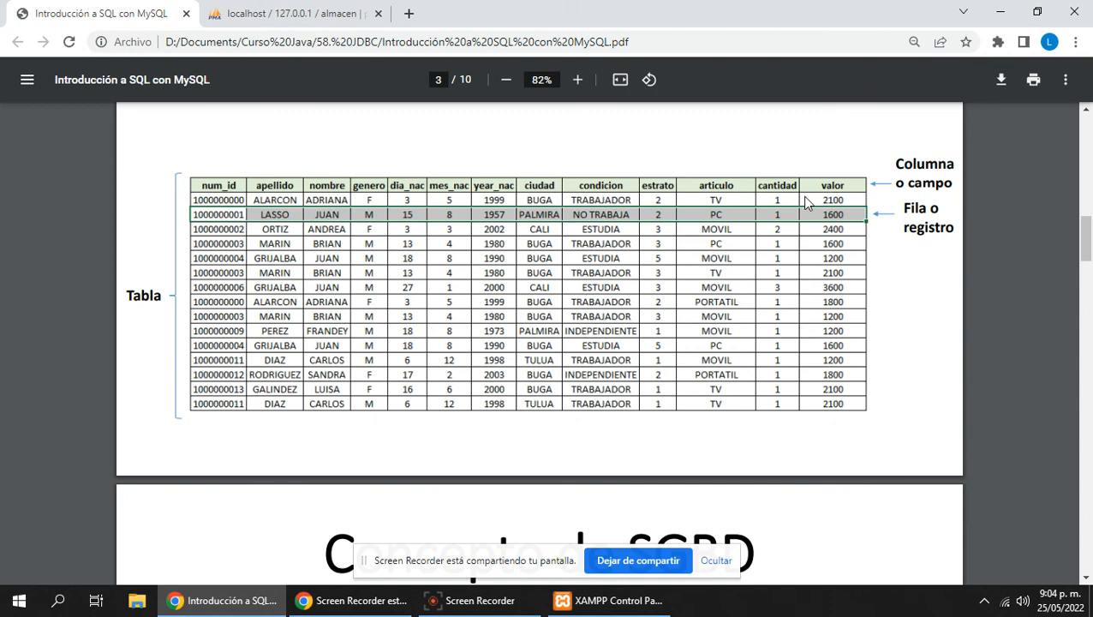
click(308, 13)
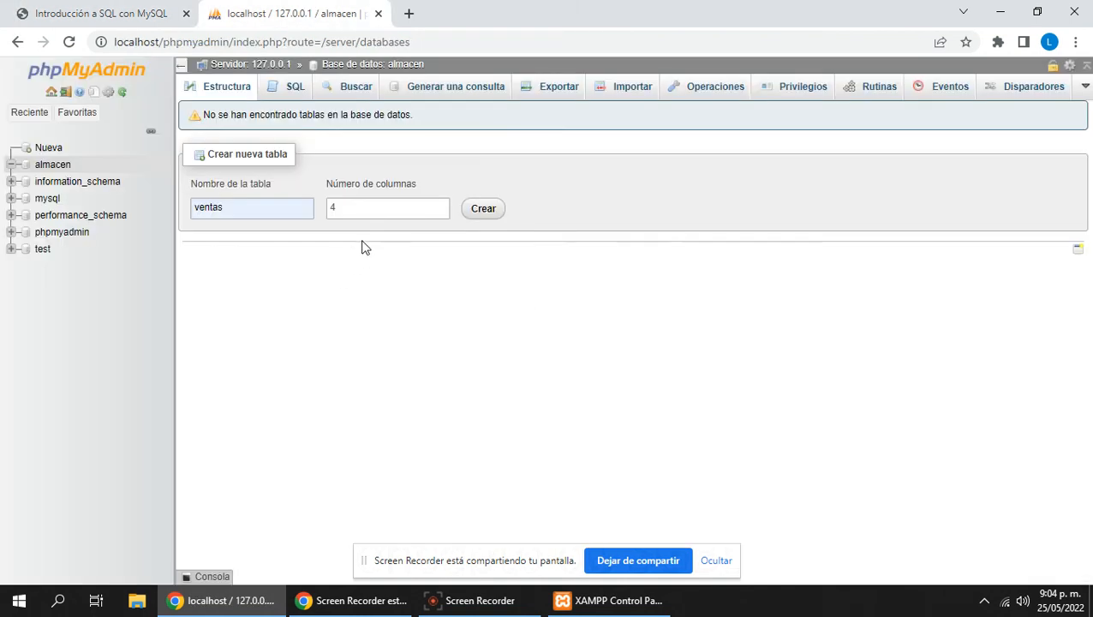
double_click(360, 212)
text(13)
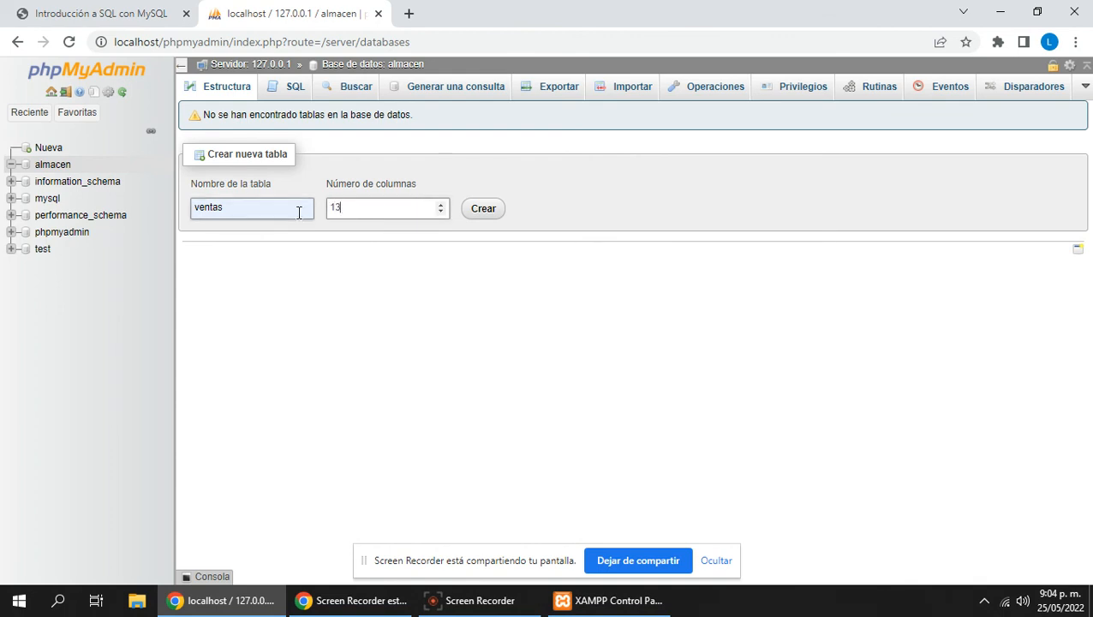
click(482, 209)
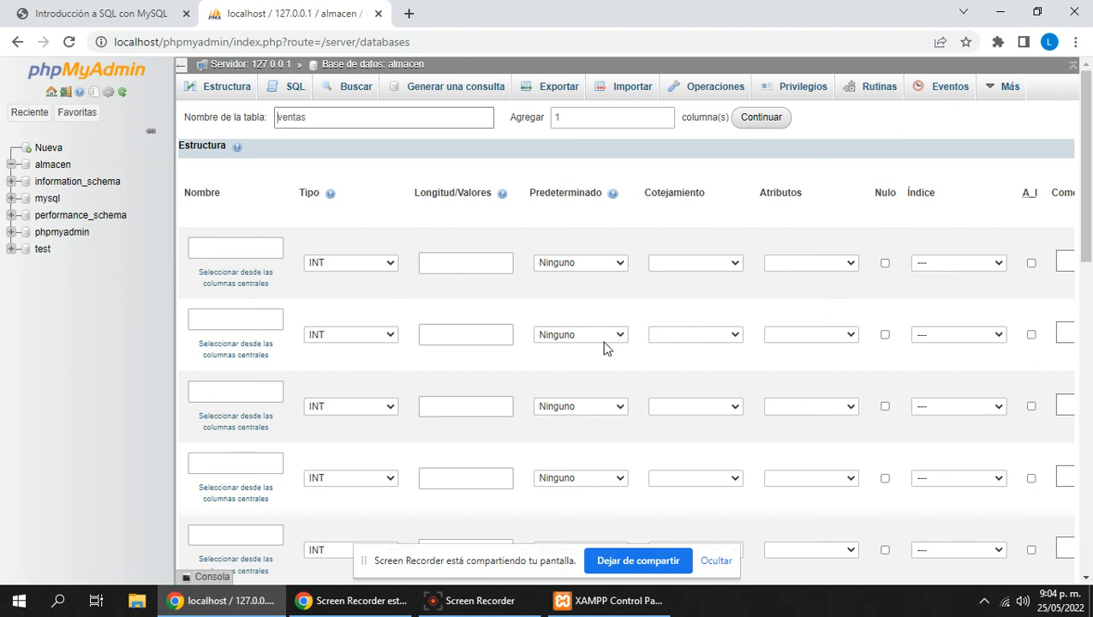
Widen the structure form, hide the screen-sharing notice, and name the first column num_id as in the PDF's sample table
drag(174, 273, 117, 280)
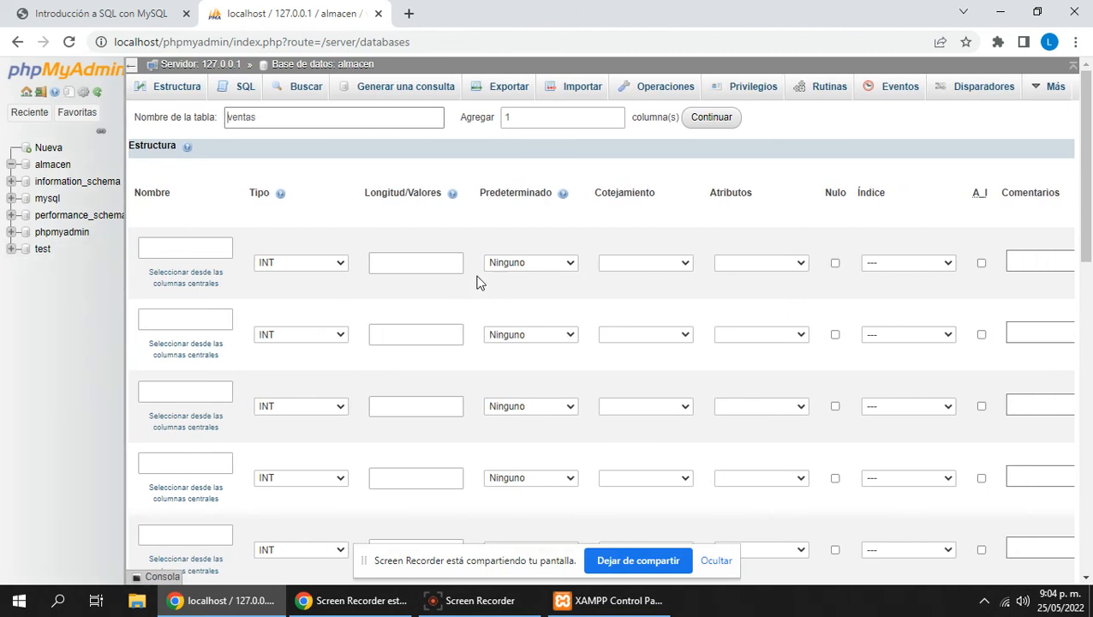
click(717, 561)
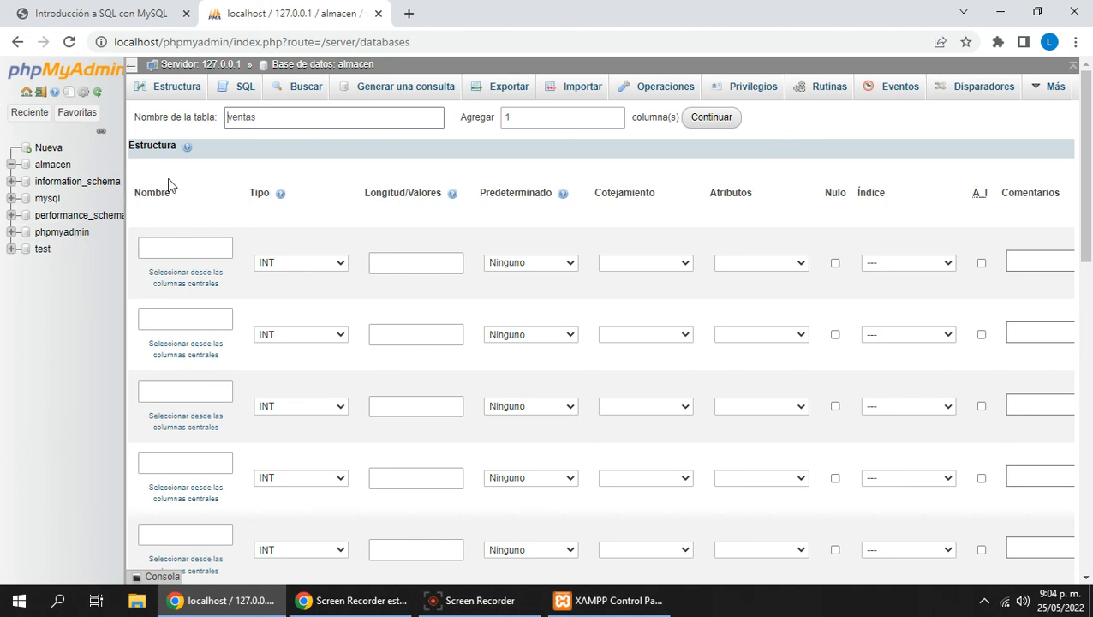
click(188, 249)
click(188, 246)
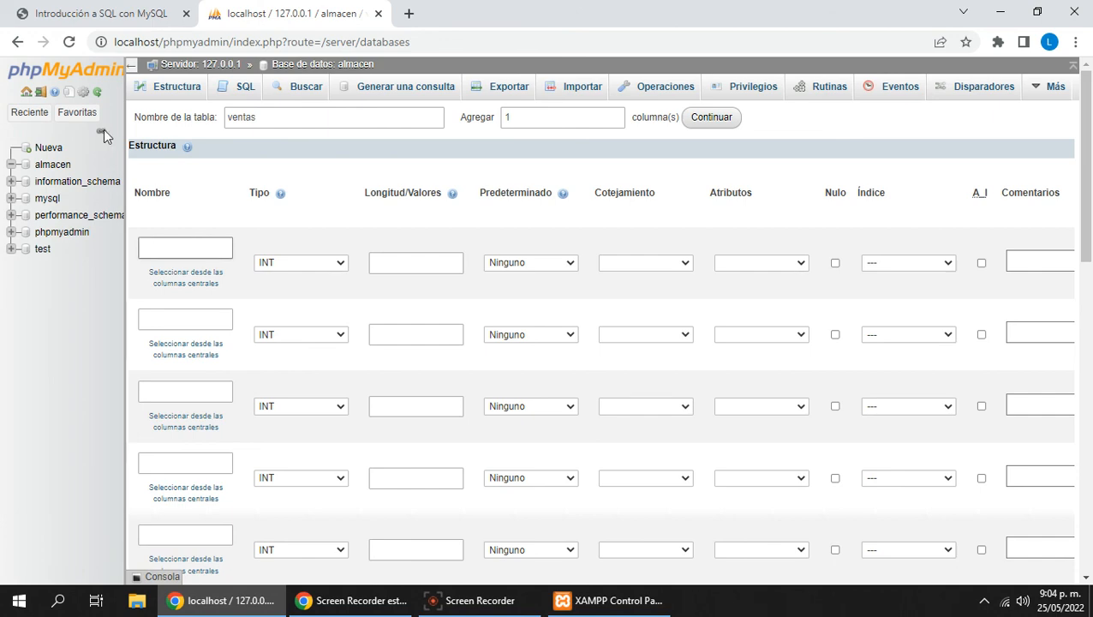
click(103, 13)
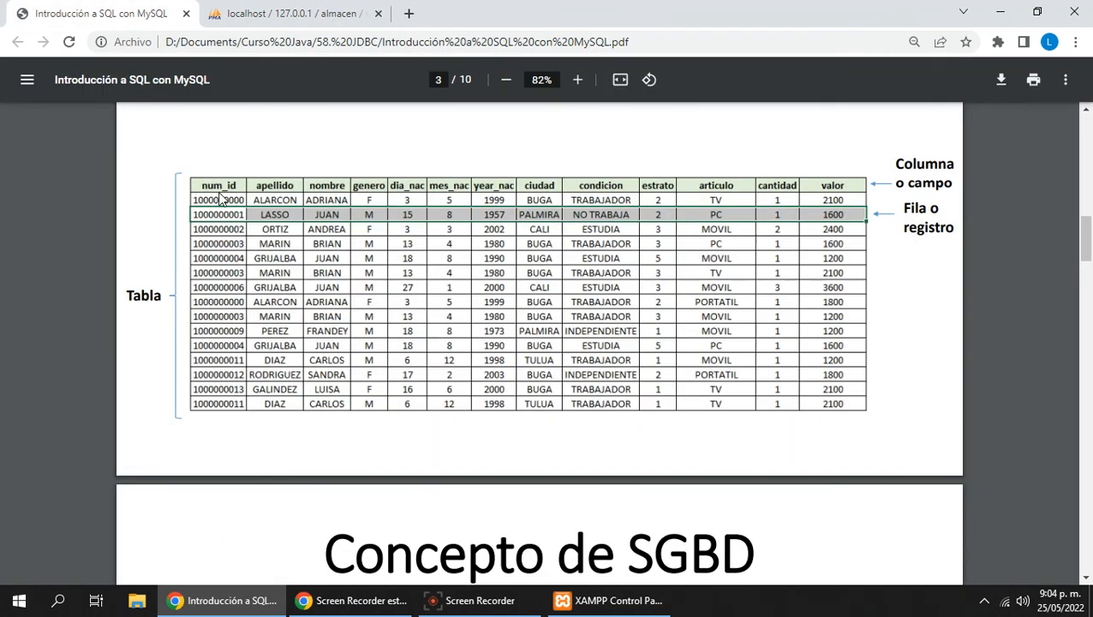
click(256, 11)
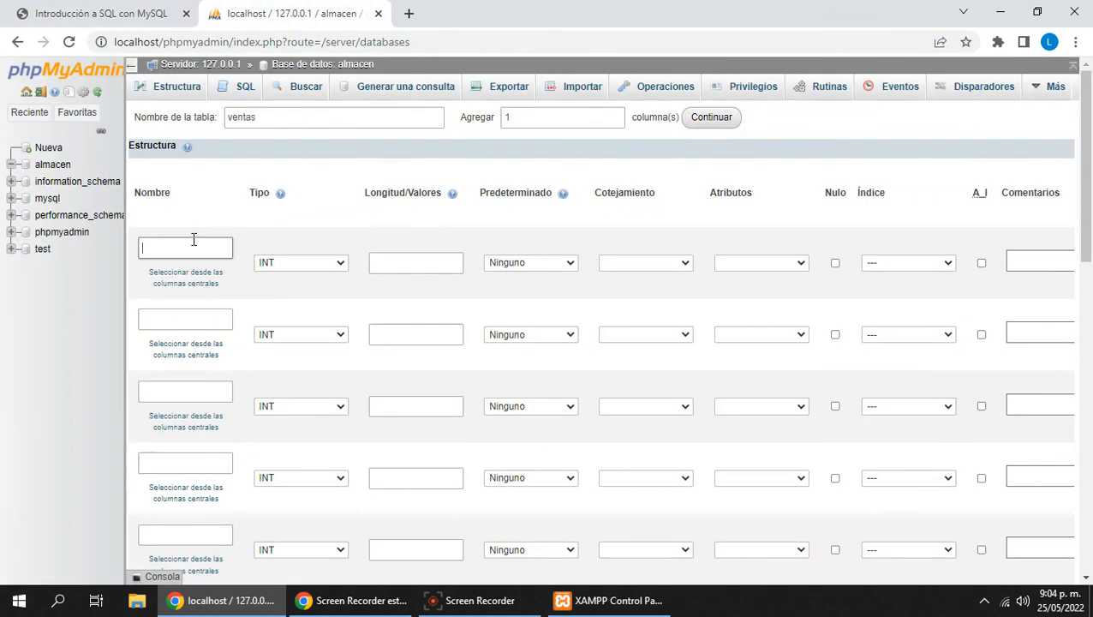
click(193, 239)
text(num_id)
Review the data types available for the num_id column and choose INT
click(339, 267)
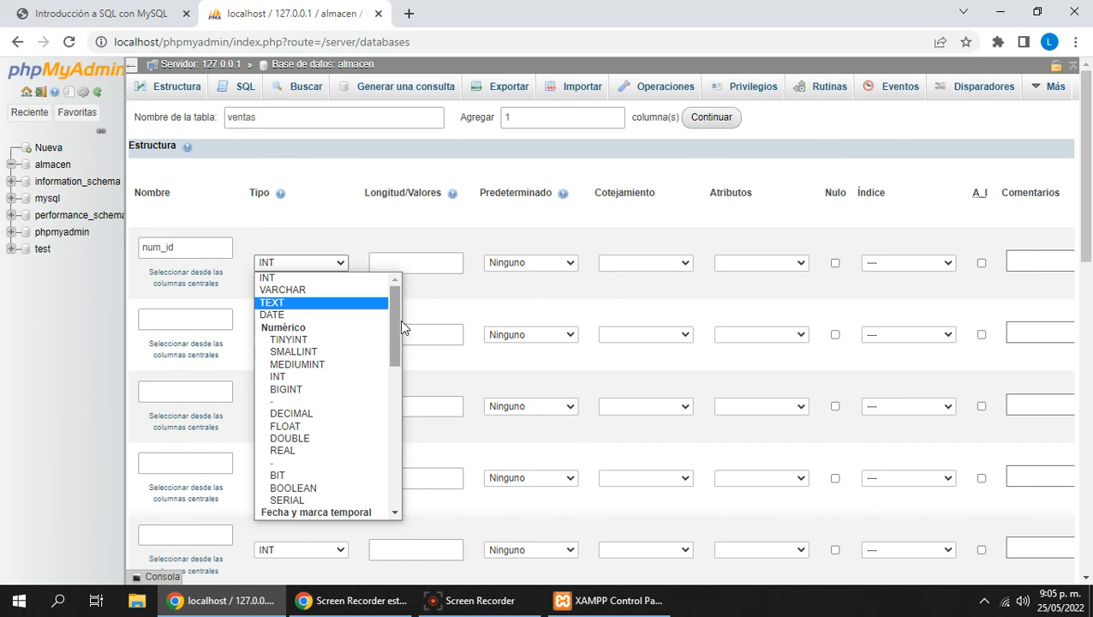
drag(400, 320, 403, 342)
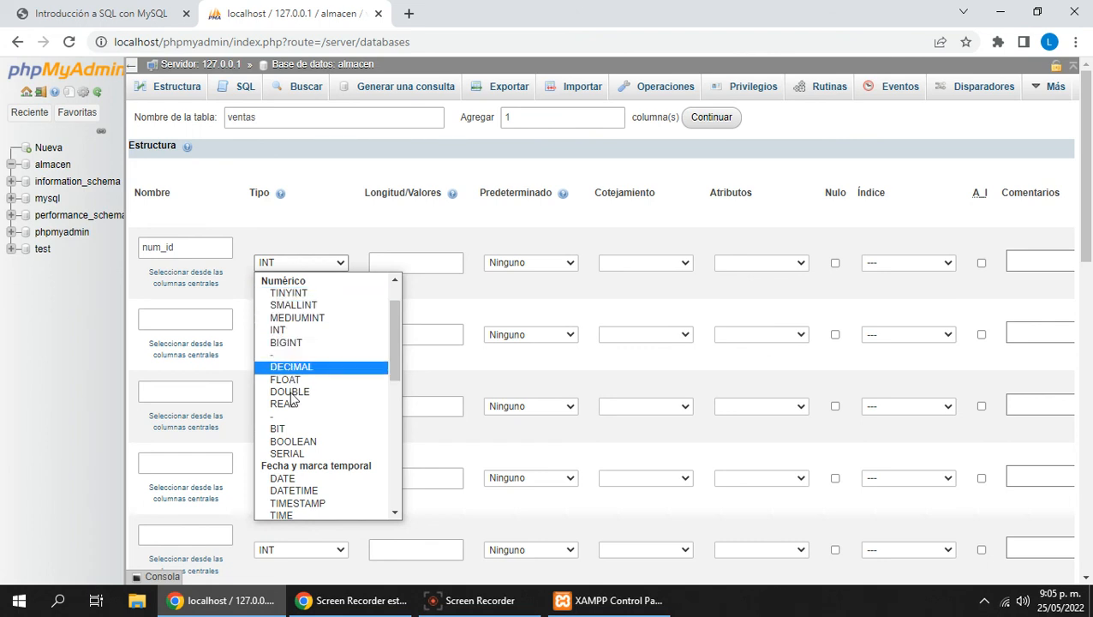
drag(395, 334, 393, 391)
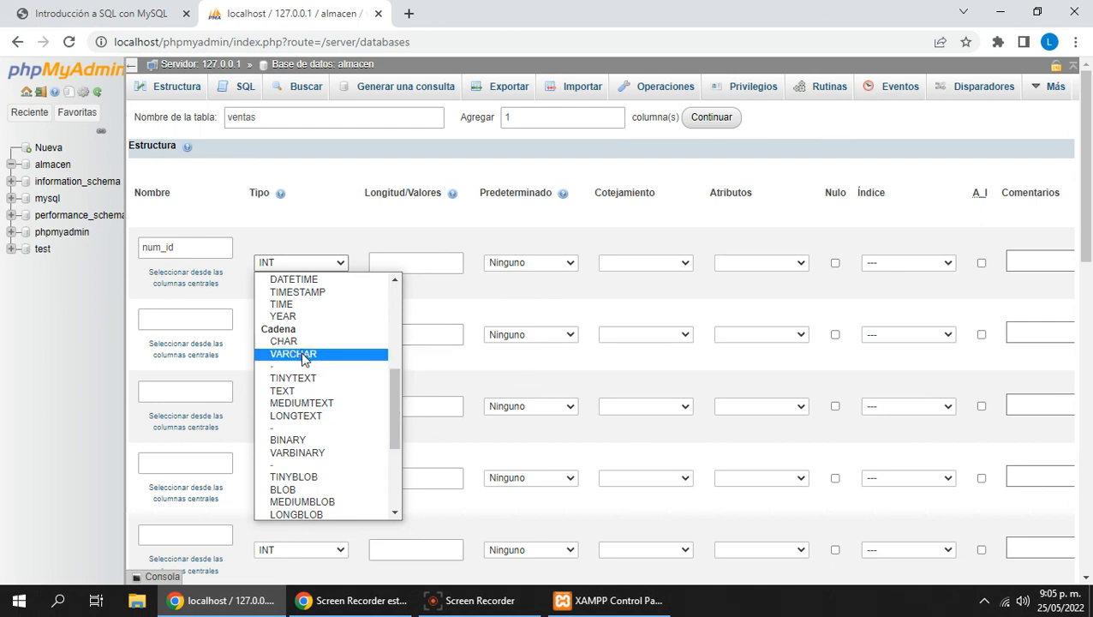
drag(397, 398, 403, 435)
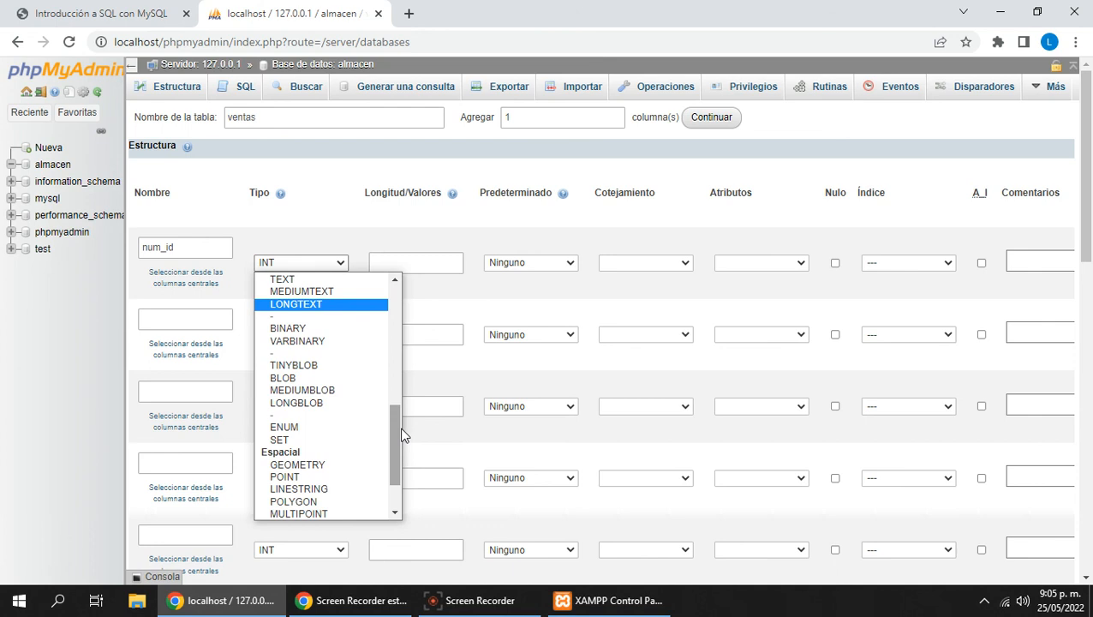
drag(393, 423, 395, 450)
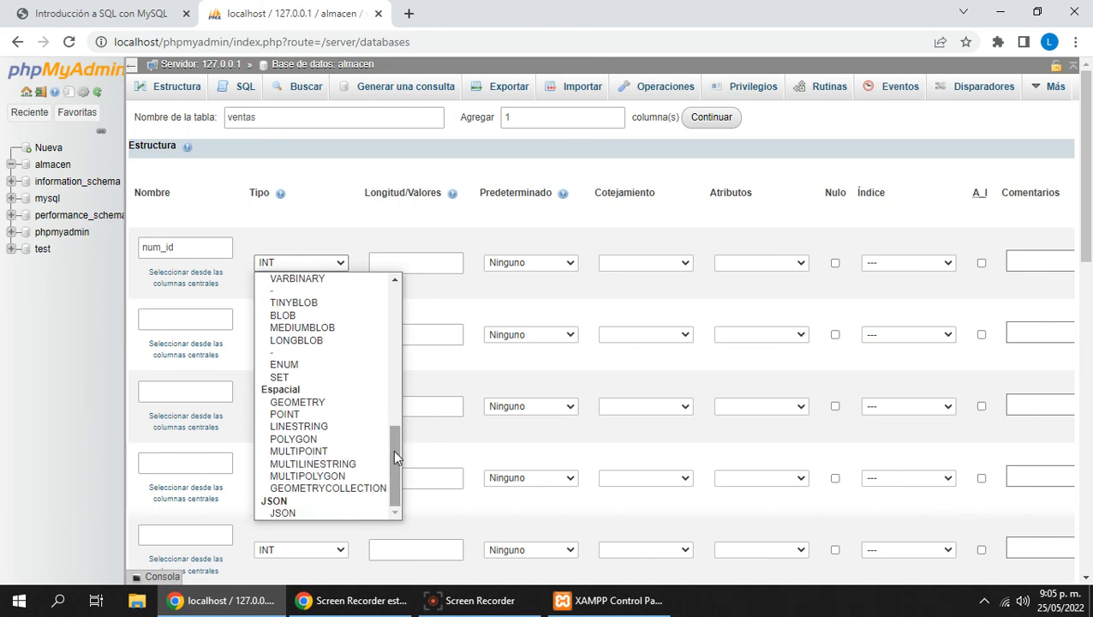
drag(390, 462, 399, 327)
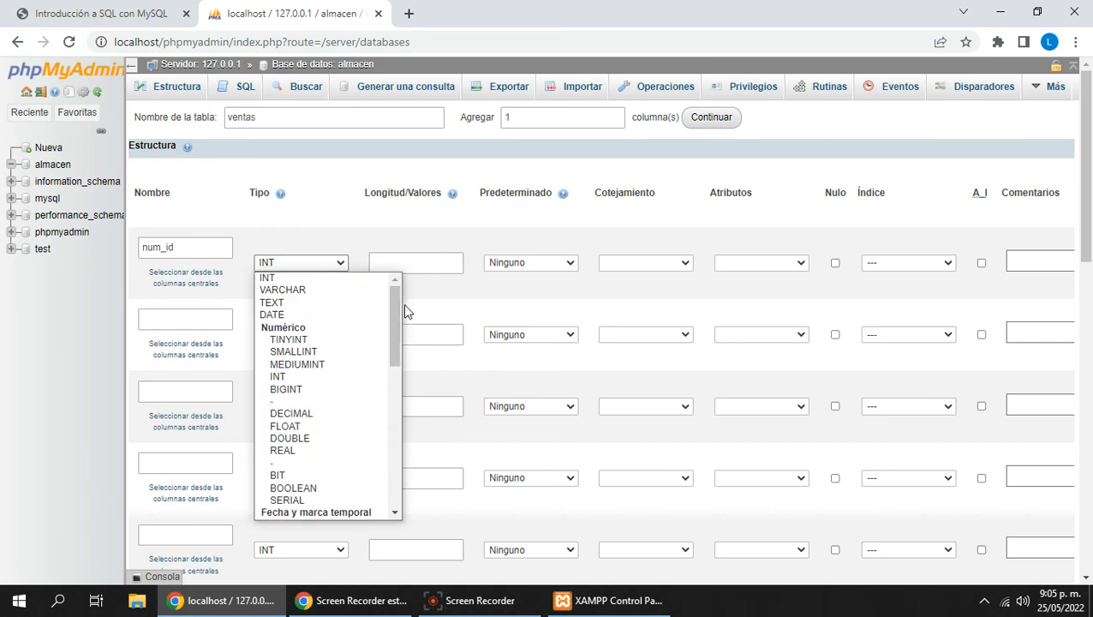
click(284, 278)
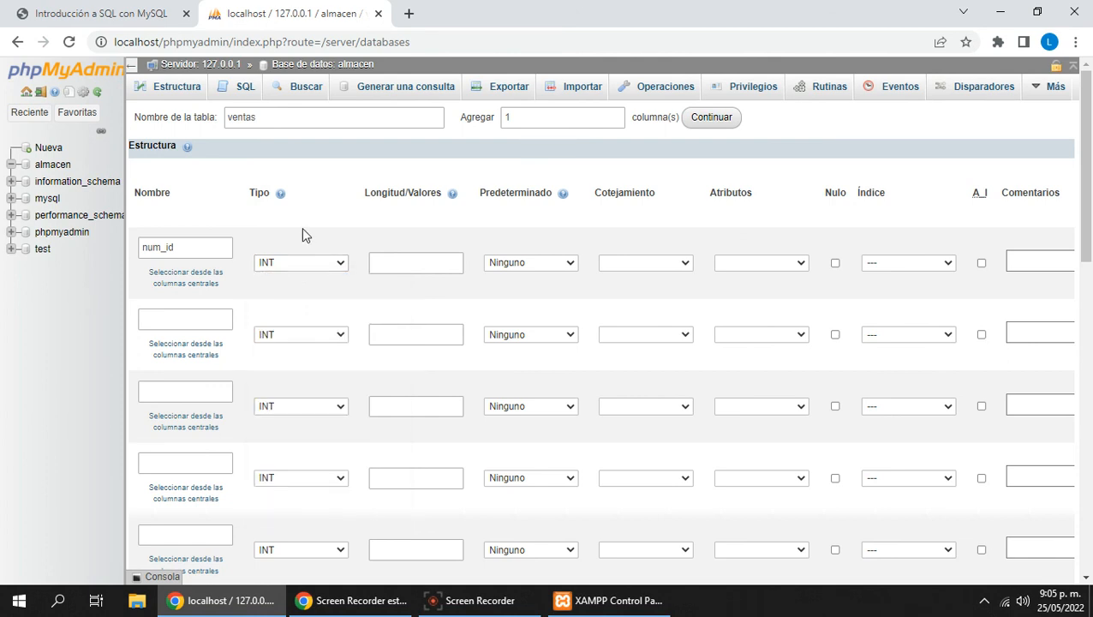
Check the num_id column against the sample table in the SQL PDF and review the index types available for it
click(412, 265)
click(97, 10)
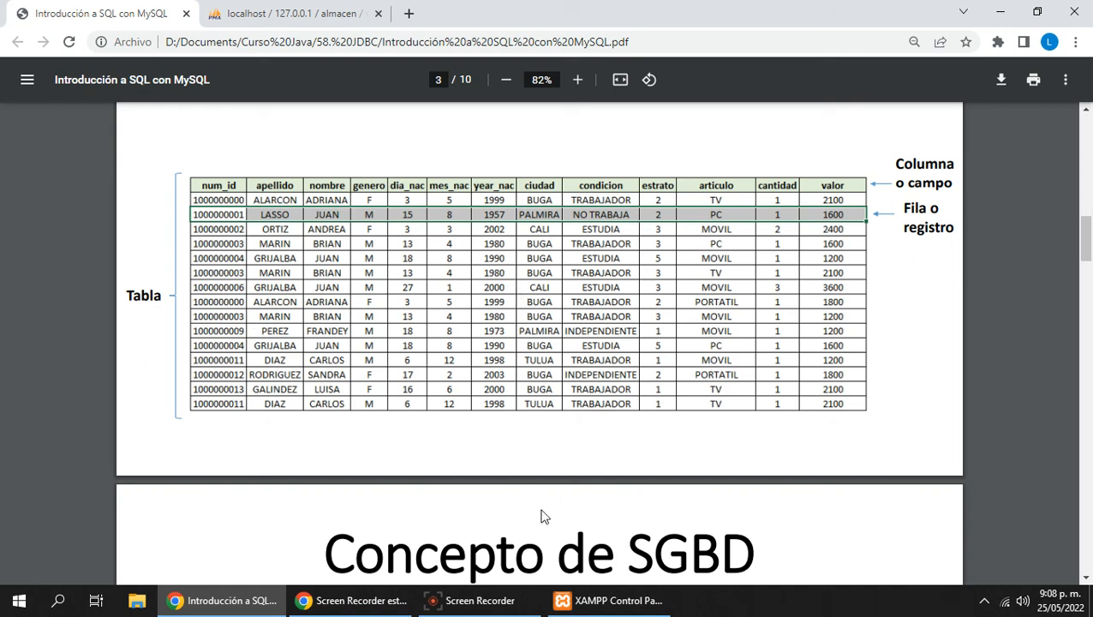
key(ctrl+Tab)
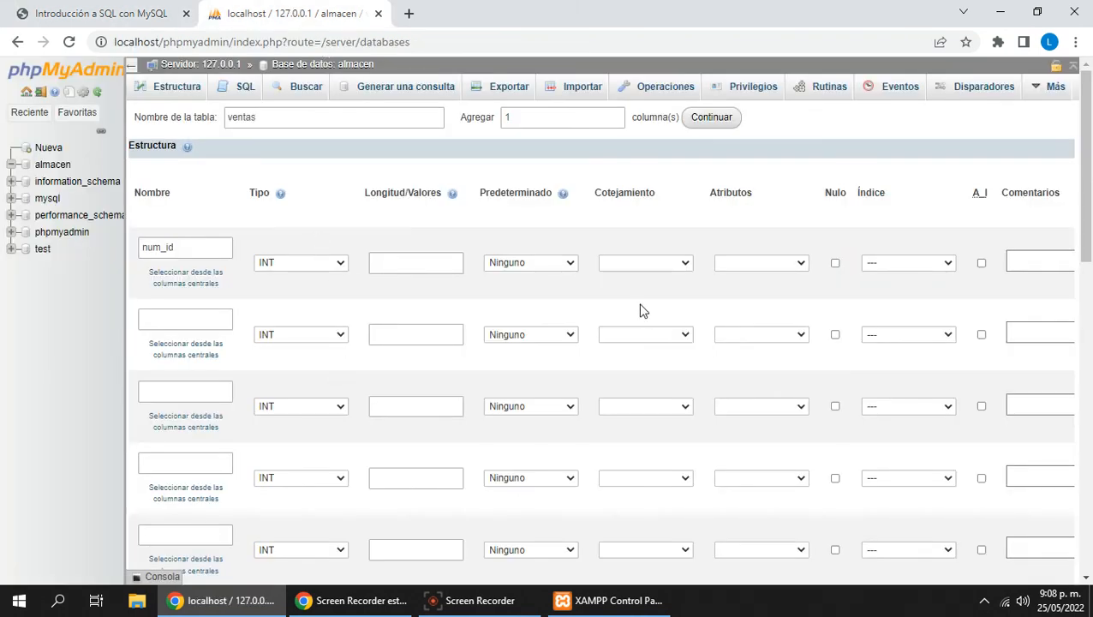
click(186, 250)
click(949, 263)
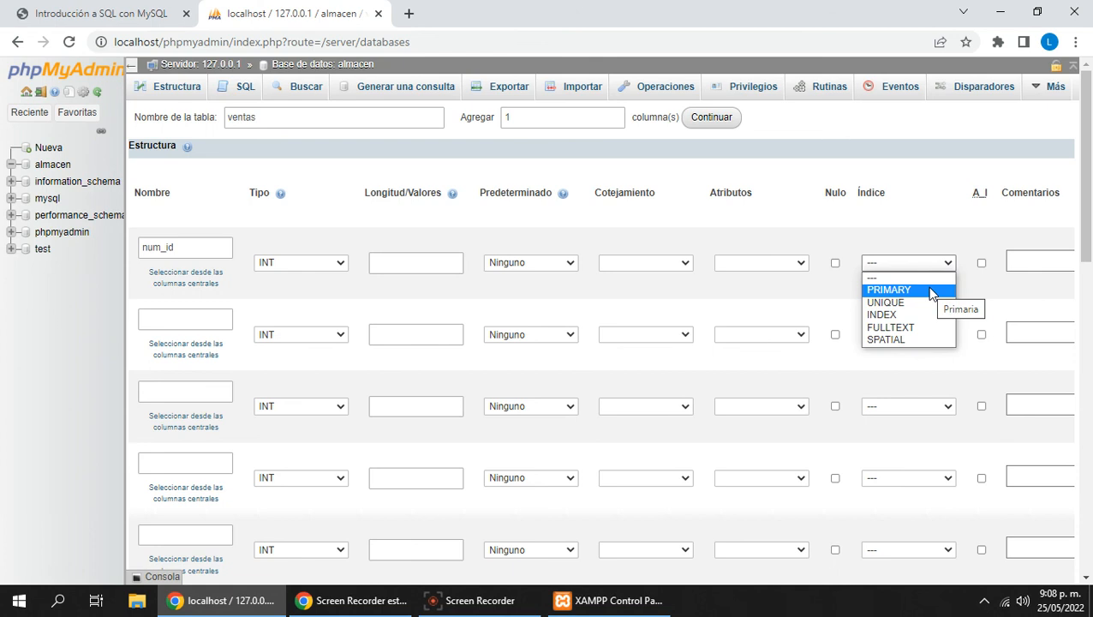
click(782, 221)
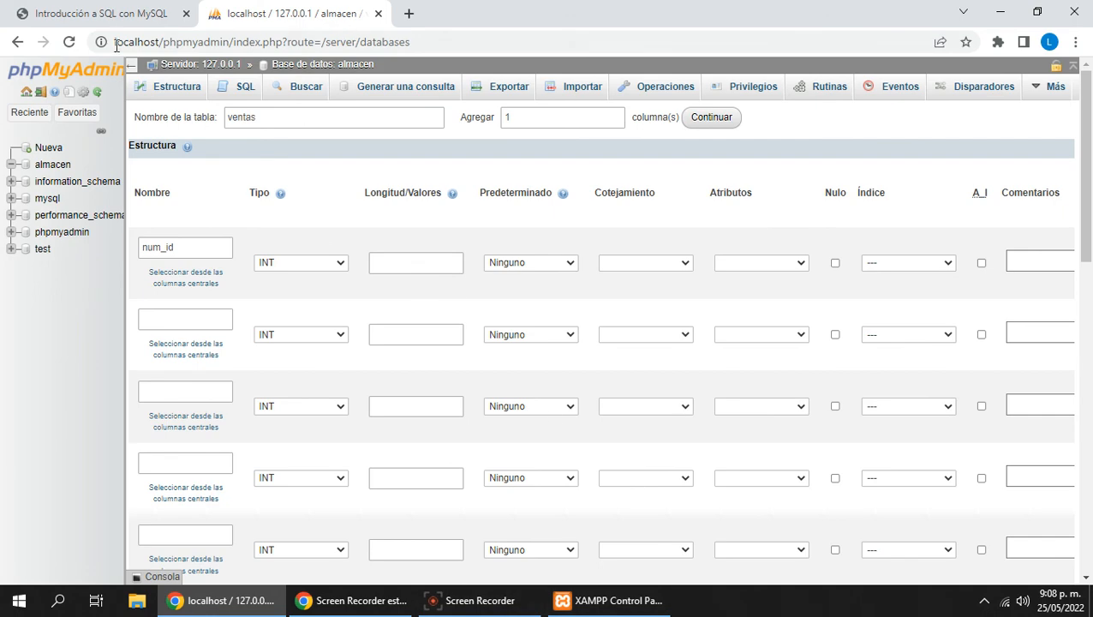
Define the second column as apellido, following the PDF's sample table, with type VARCHAR and length 30
click(125, 15)
click(283, 22)
click(188, 321)
text(apellido)
click(298, 334)
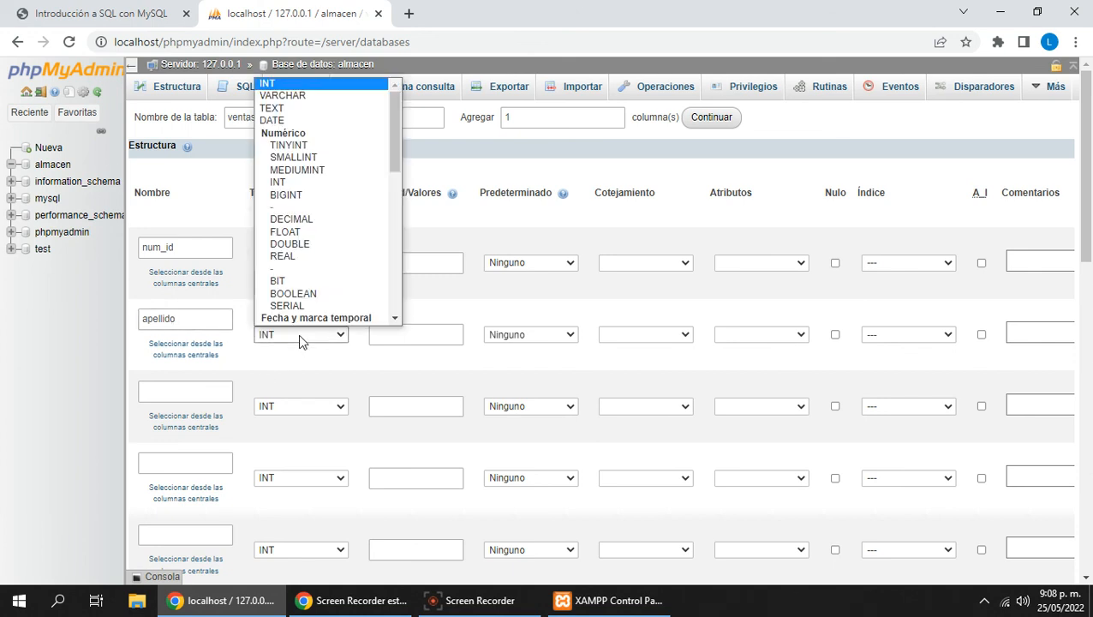
click(312, 85)
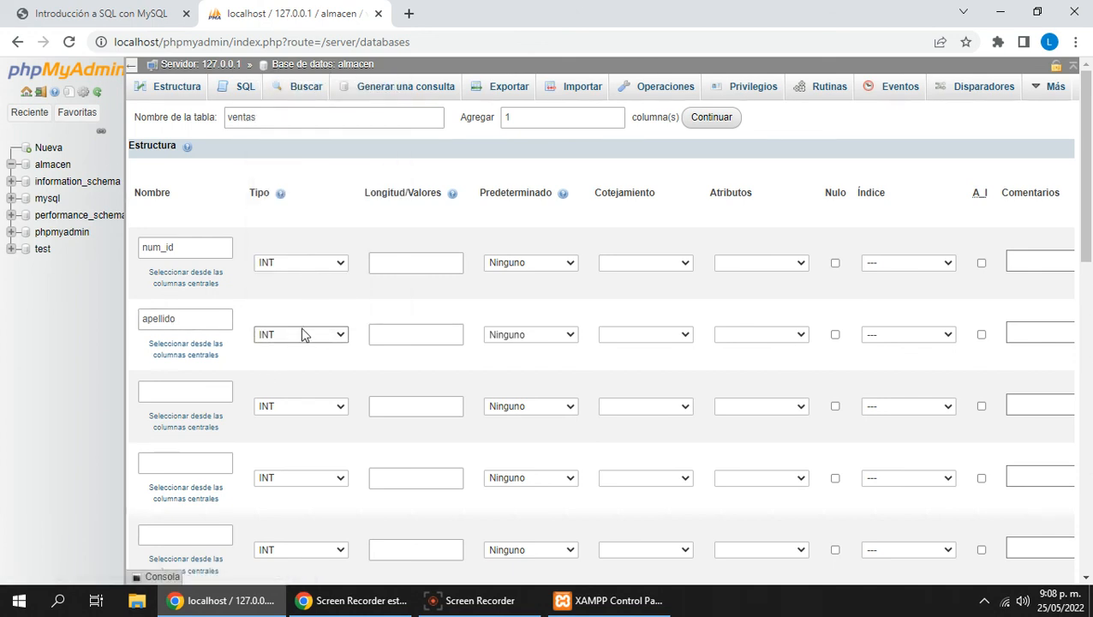
click(302, 334)
click(282, 95)
click(411, 335)
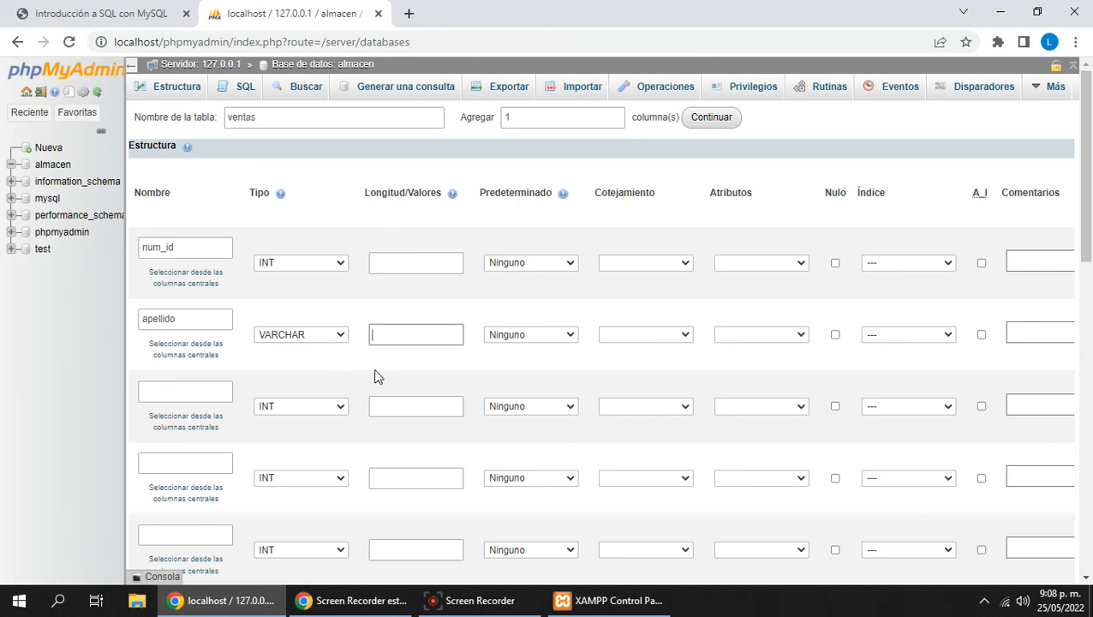
text(30)
Define the third column as nombre with type VARCHAR and length 30
click(218, 395)
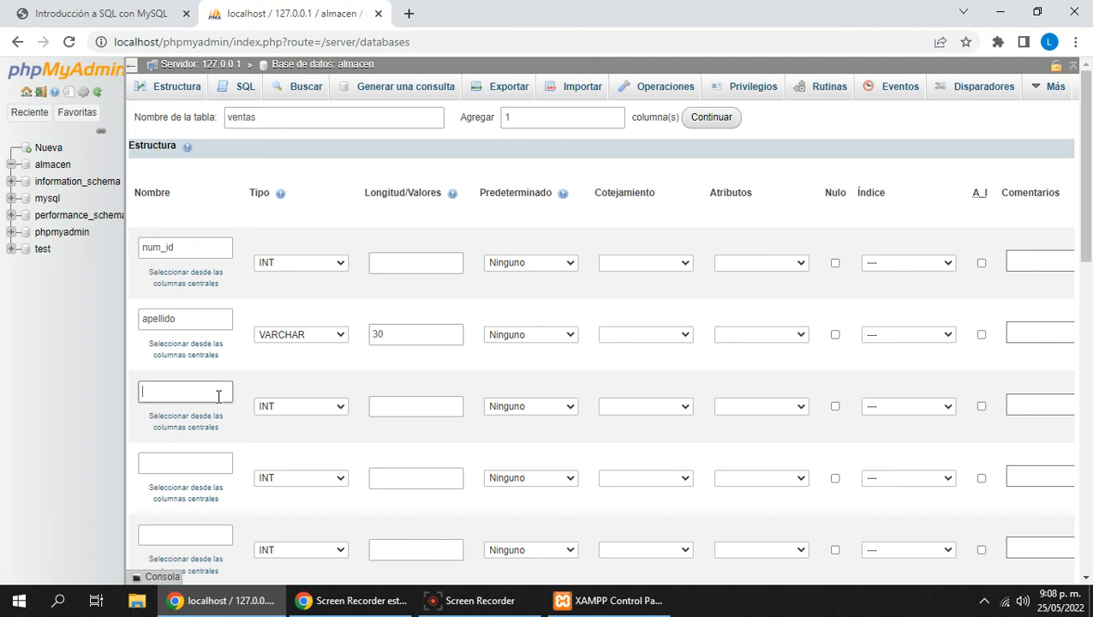
text(no,bre)
key(BackSpace)
key(BackSpace)
key(BackSpace)
key(BackSpace)
text(mbre)
click(285, 408)
click(282, 166)
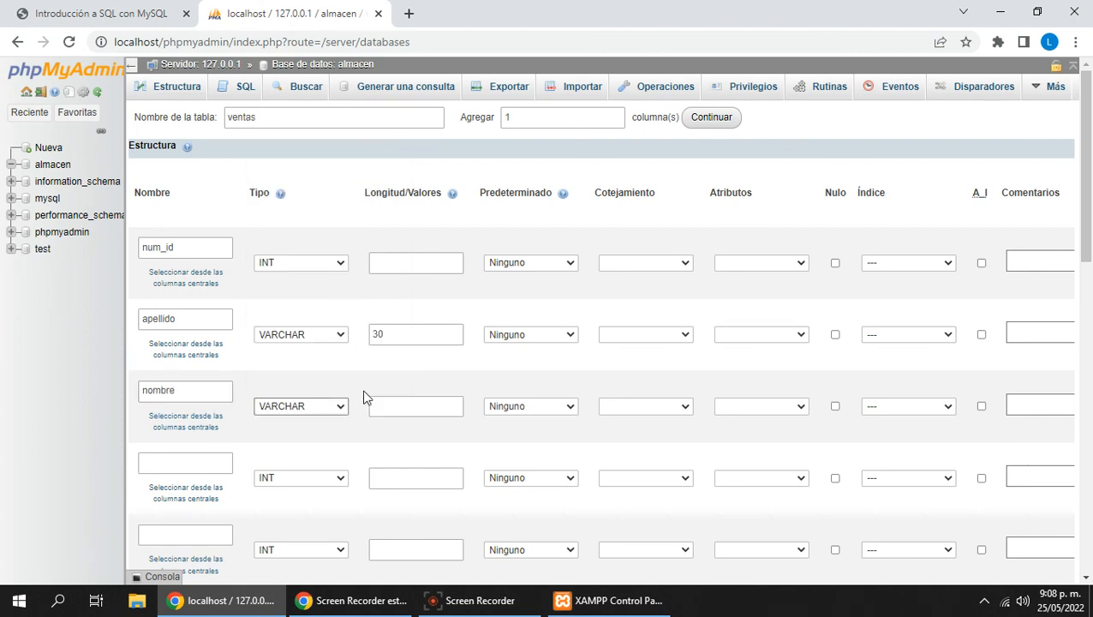
click(401, 412)
text(30)
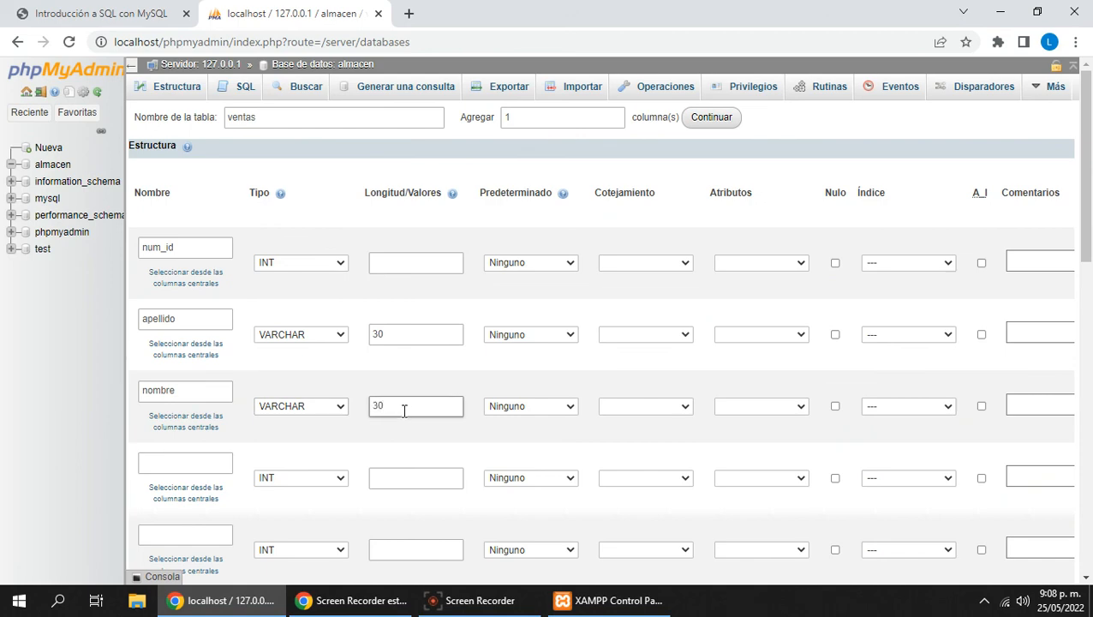
Check the next field in the PDF's sample table and define the fourth column as genero, VARCHAR with length 1
click(102, 13)
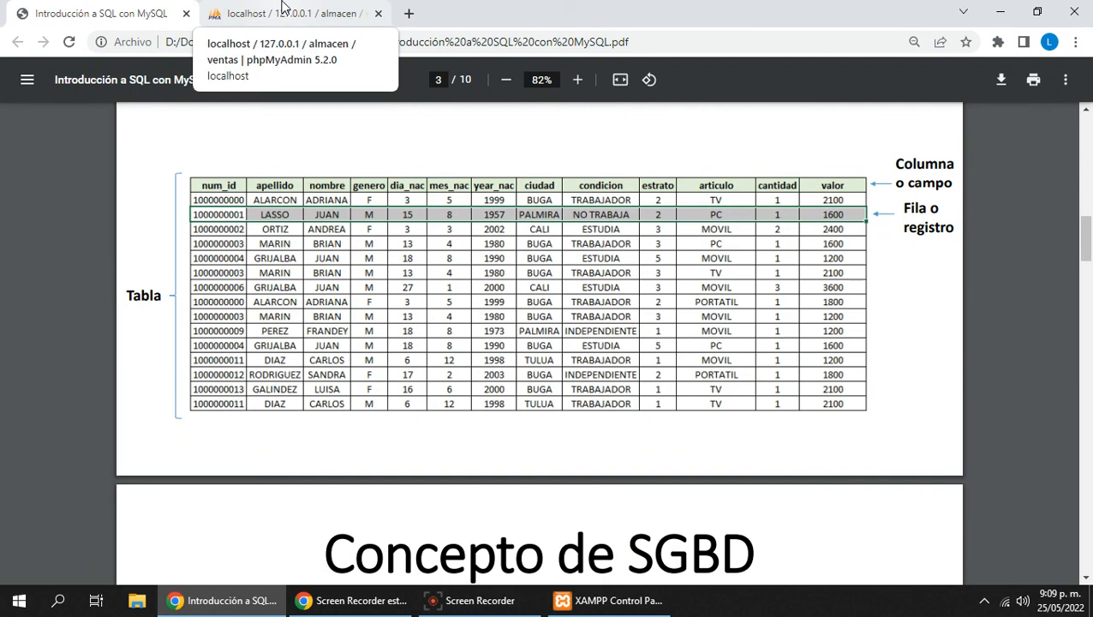
click(283, 11)
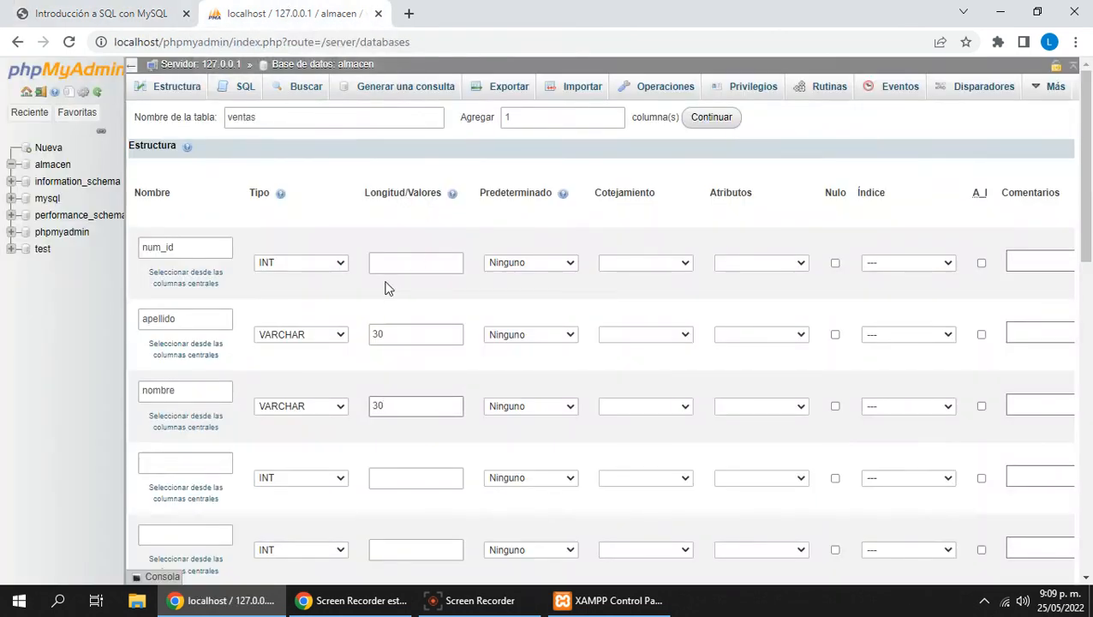
click(198, 463)
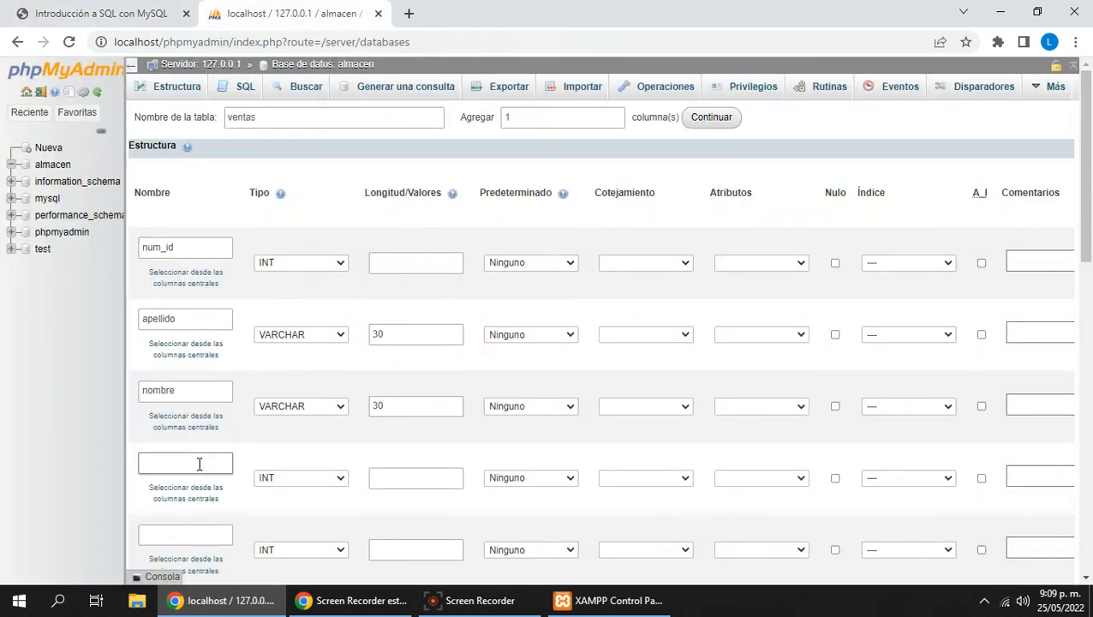
text(genero)
click(291, 478)
click(299, 240)
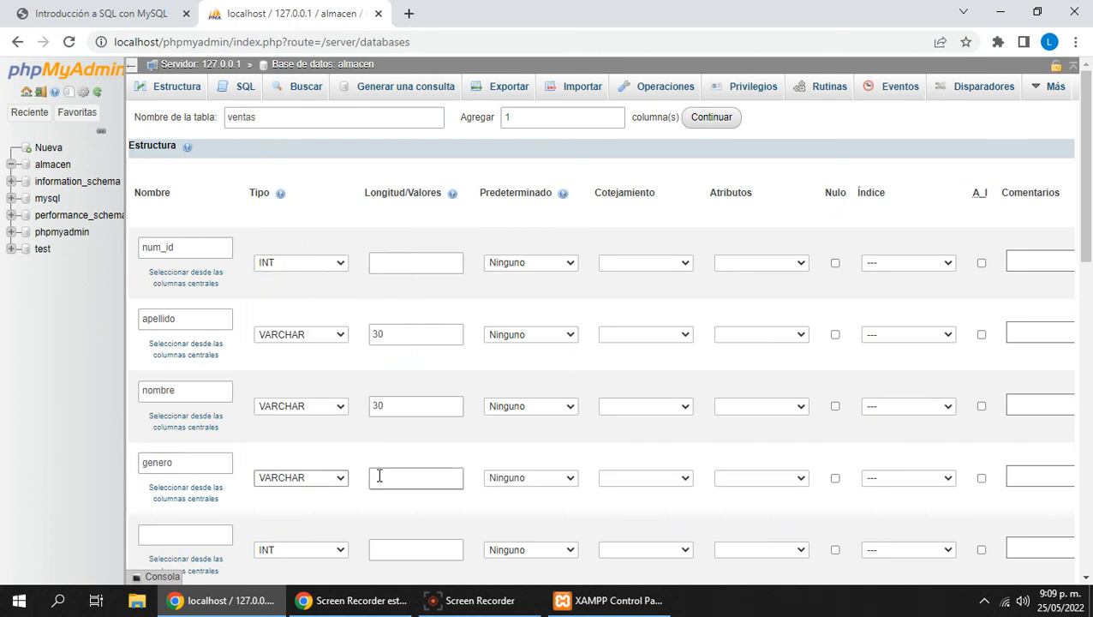
click(379, 476)
text(1)
Consult the PDF's sample table for the field after genero and name the fifth column dia_nac
scroll(395, 476, down, 1)
scroll(395, 477, down, 3)
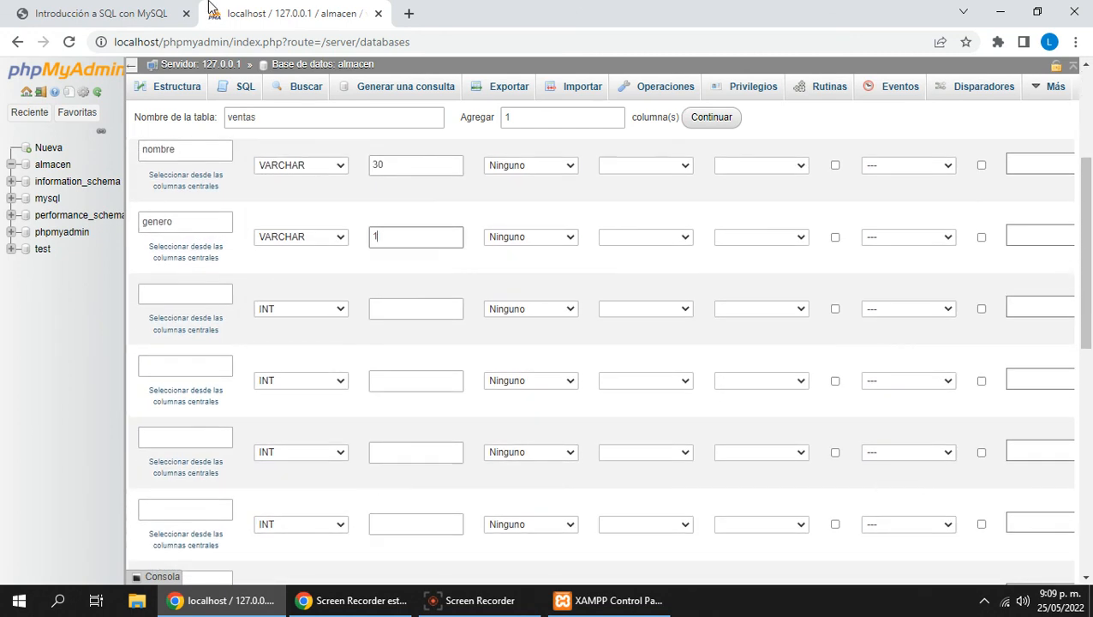
click(139, 10)
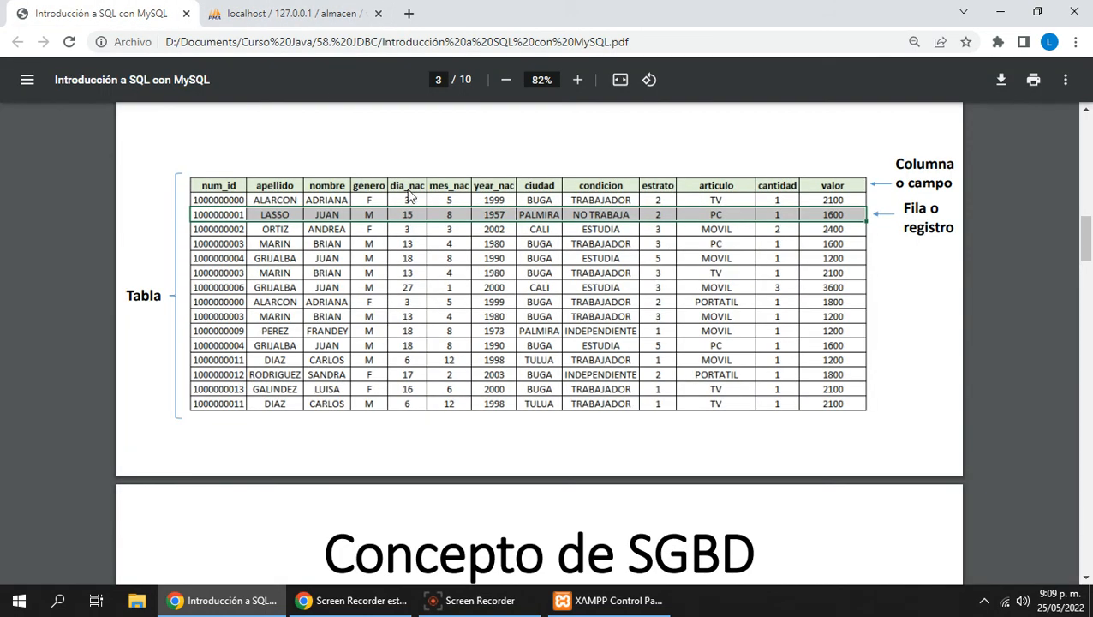
click(282, 13)
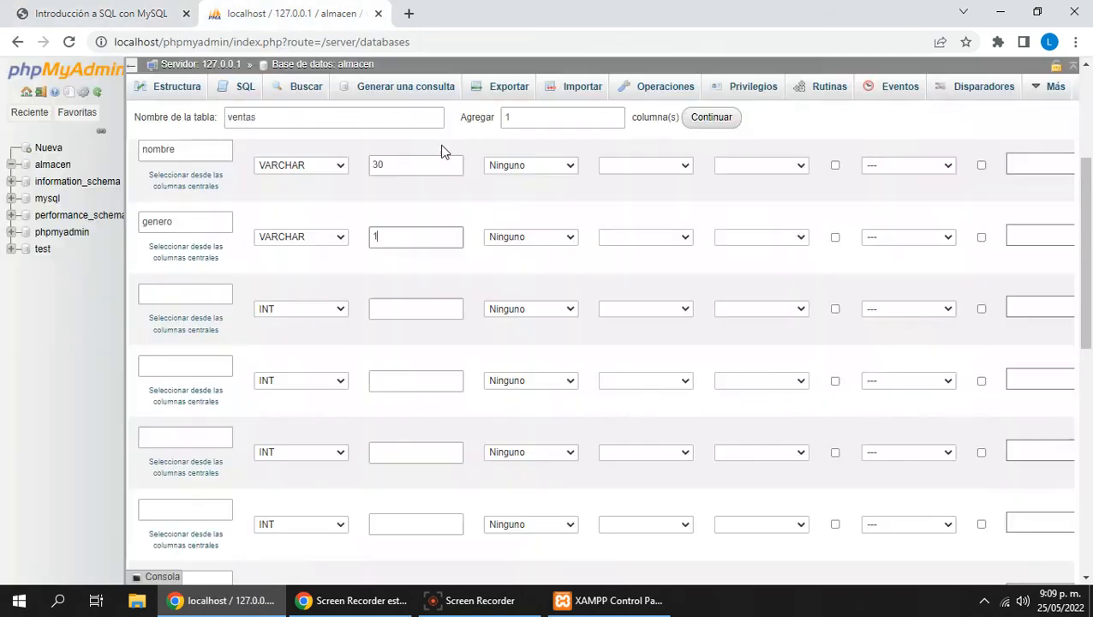
click(200, 295)
text(dia_)
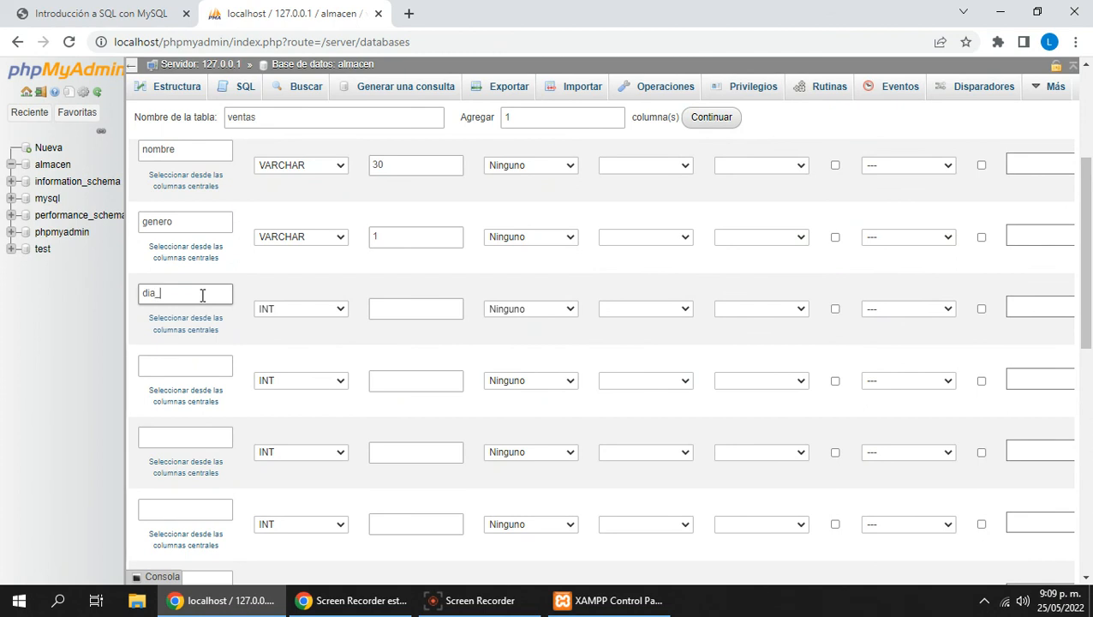
text(nac)
Name the sixth and seventh columns mes_nac and year_nac
click(177, 364)
text(mes)
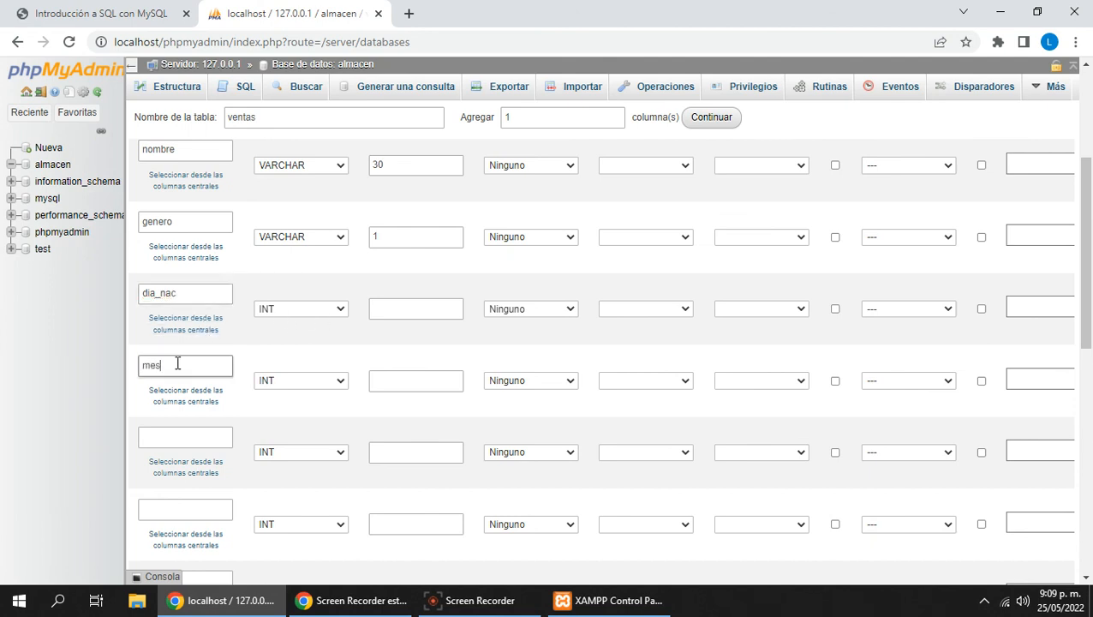
text(_nac)
key(Tab)
click(181, 429)
click(187, 436)
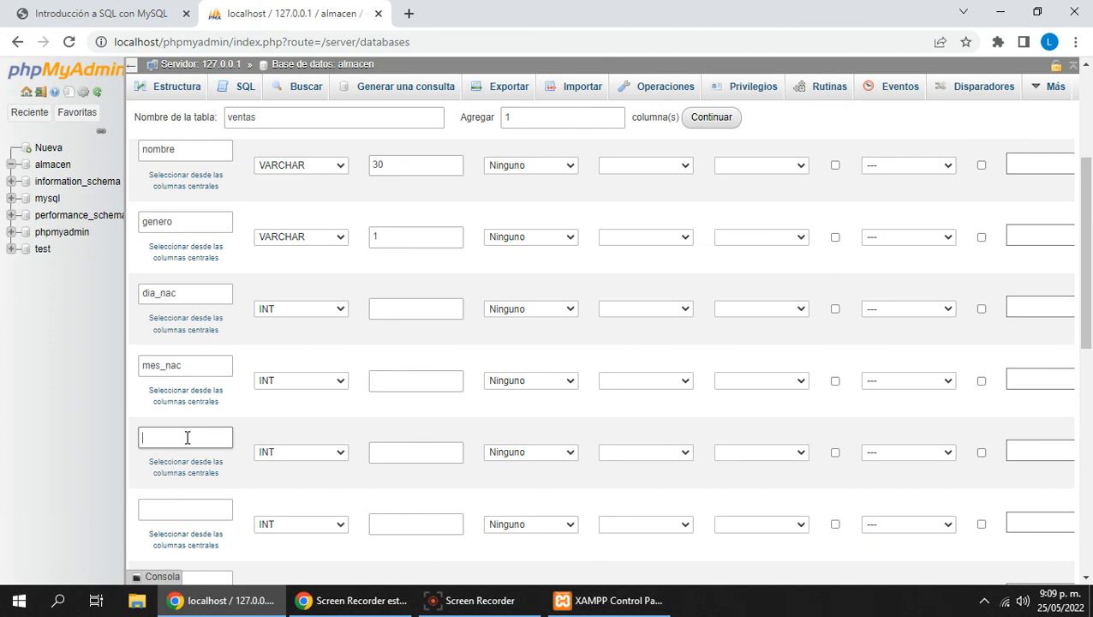
text(year_nac)
Check the field after year_nac in the PDF and define the eighth column as ciudad, VARCHAR with length 80
scroll(257, 432, down, 1)
scroll(257, 437, down, 2)
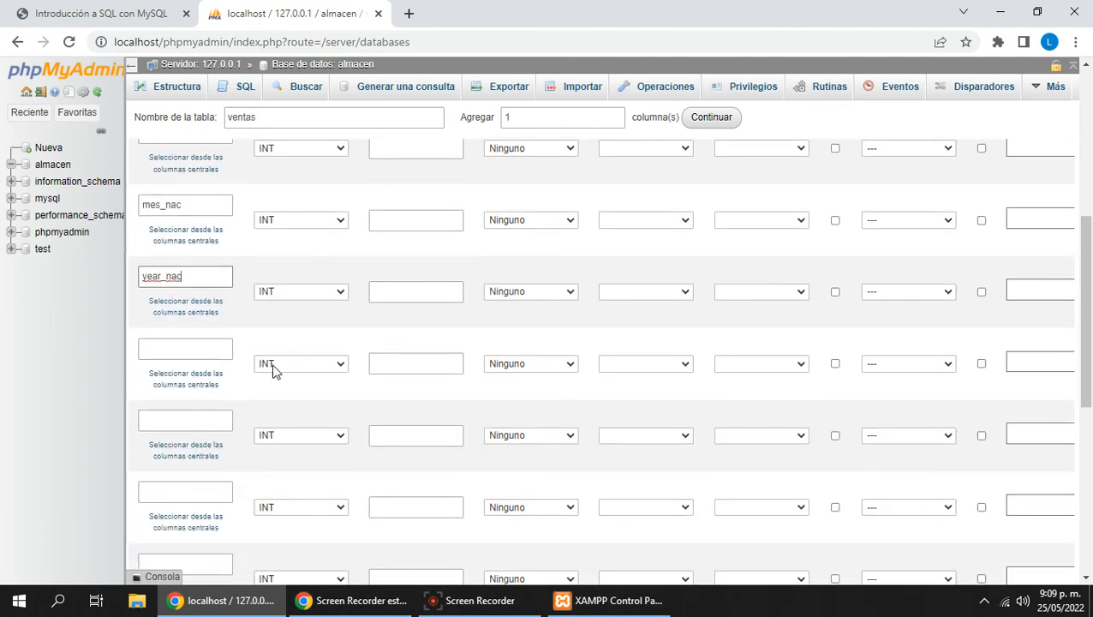
click(135, 14)
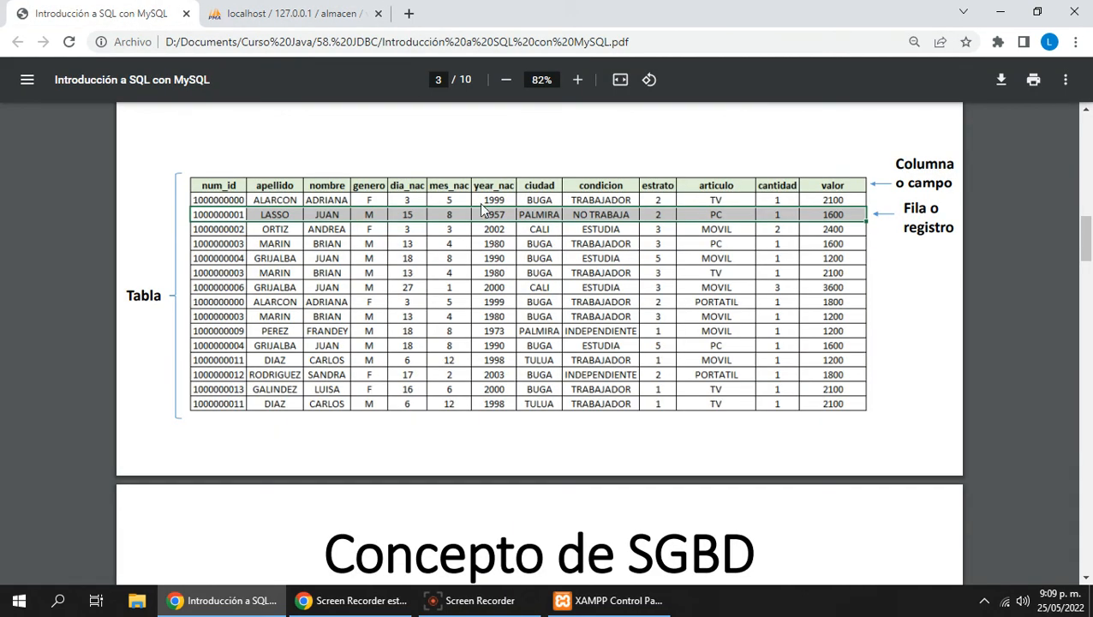
click(203, 7)
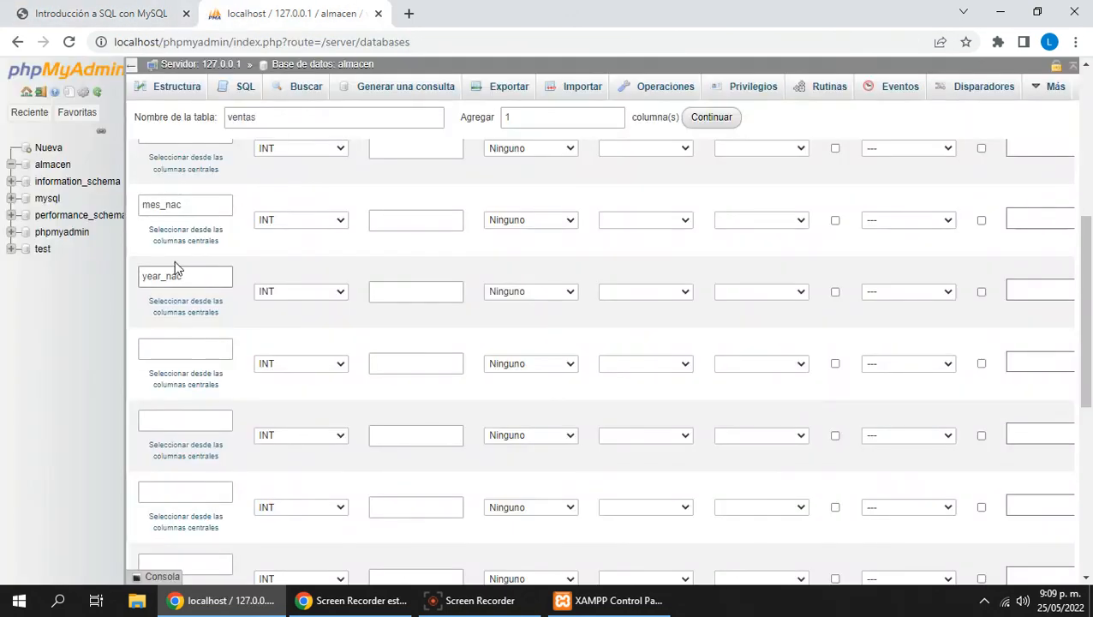
click(170, 350)
text(ciudad)
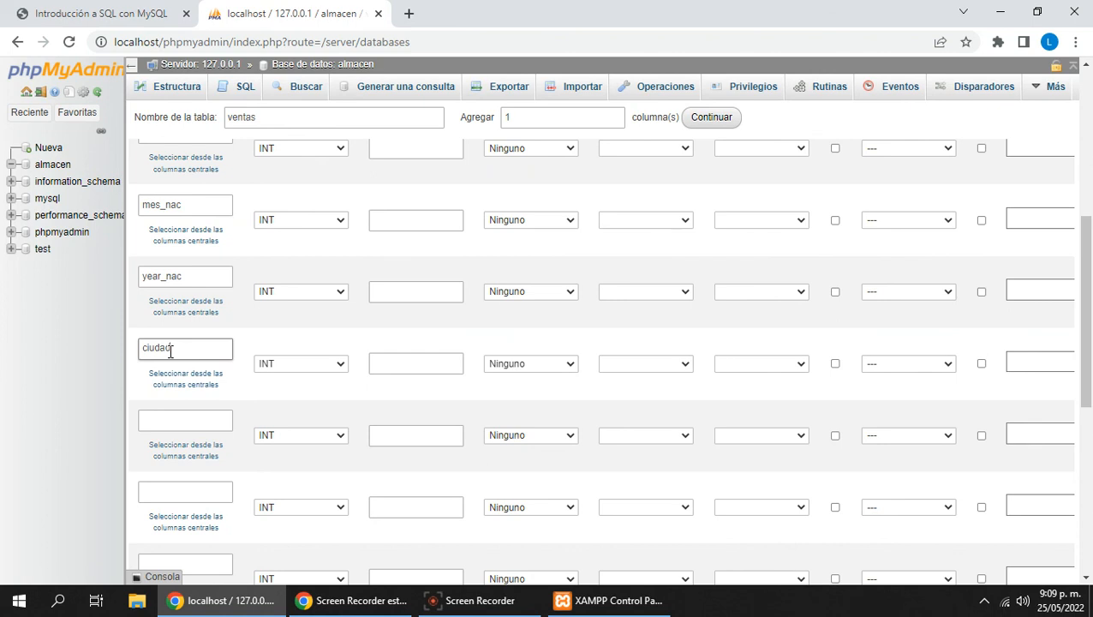
click(294, 365)
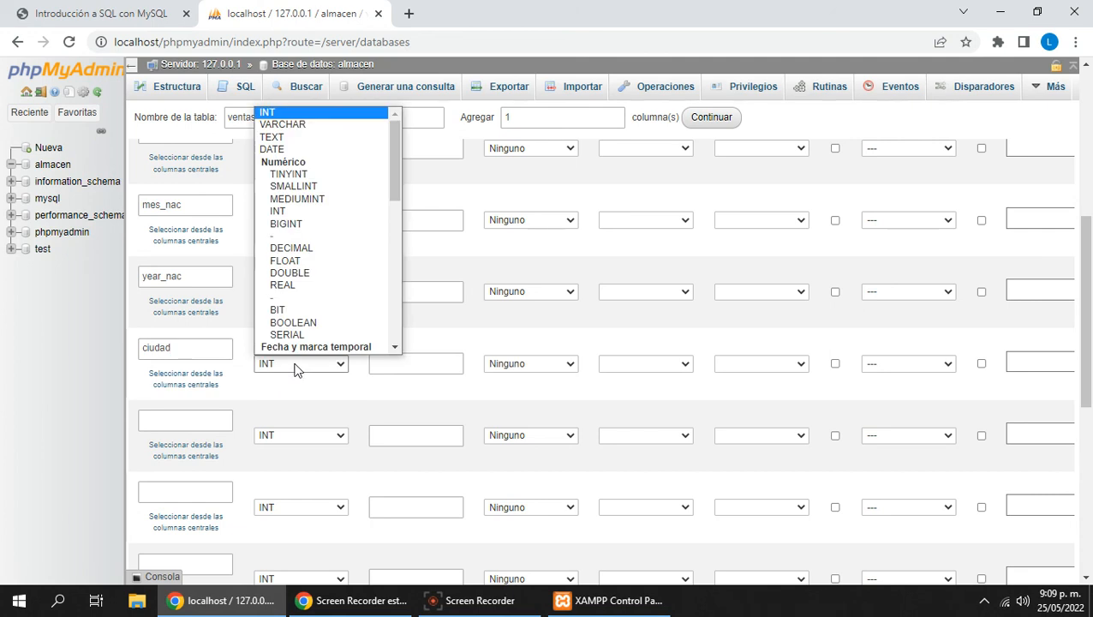
click(307, 129)
click(414, 368)
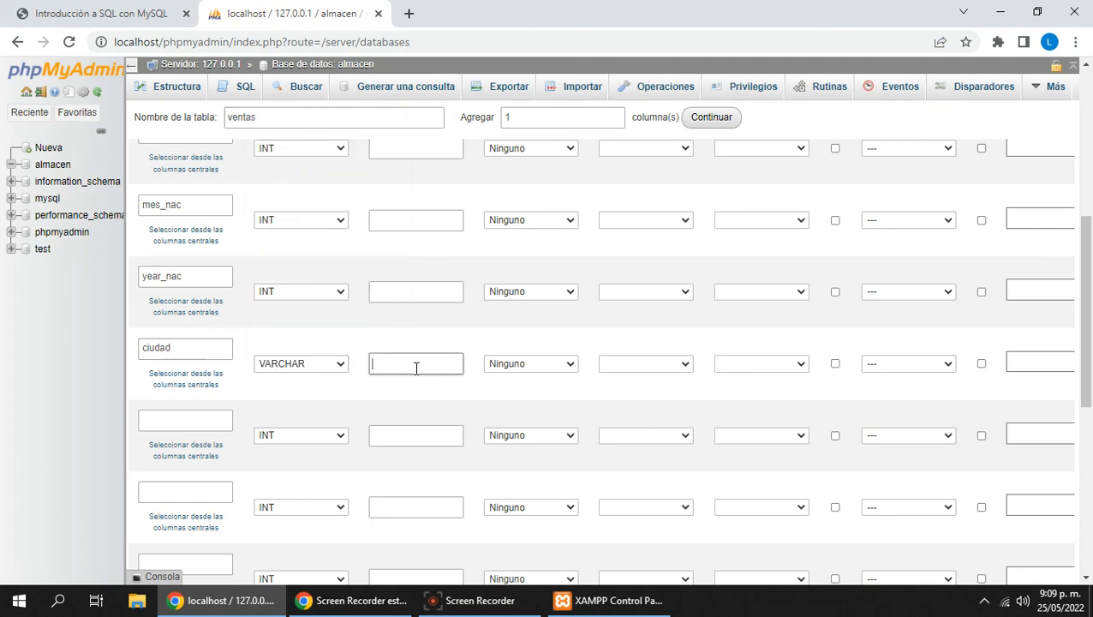
text(80)
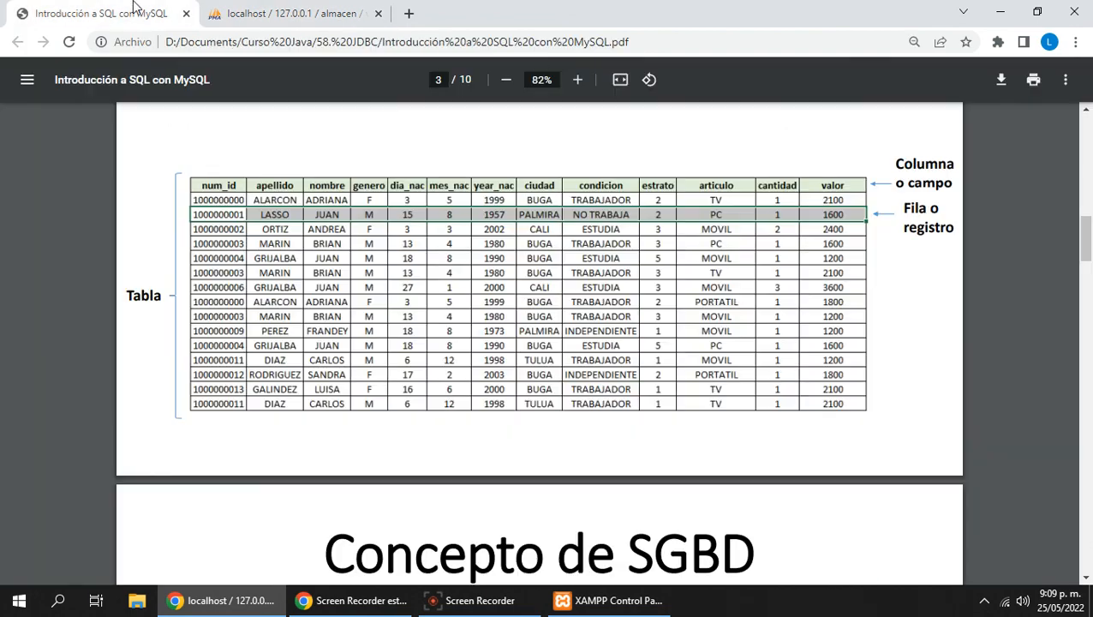
Look up the field after ciudad in the PDF's sample table and name the ninth column condicion
click(135, 10)
click(282, 14)
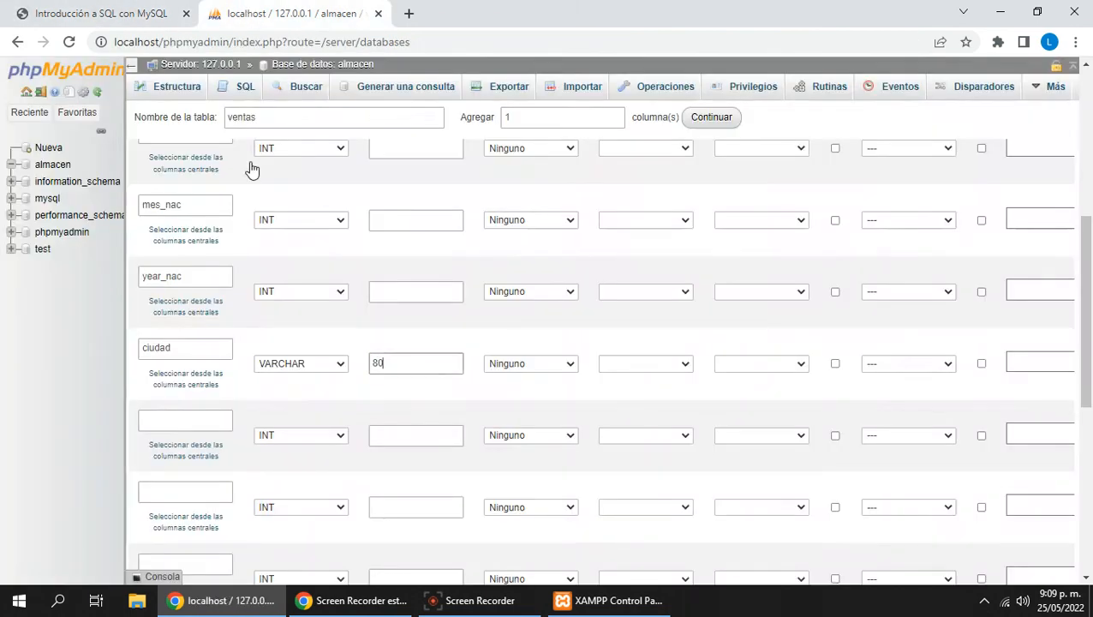
click(173, 425)
text(cond)
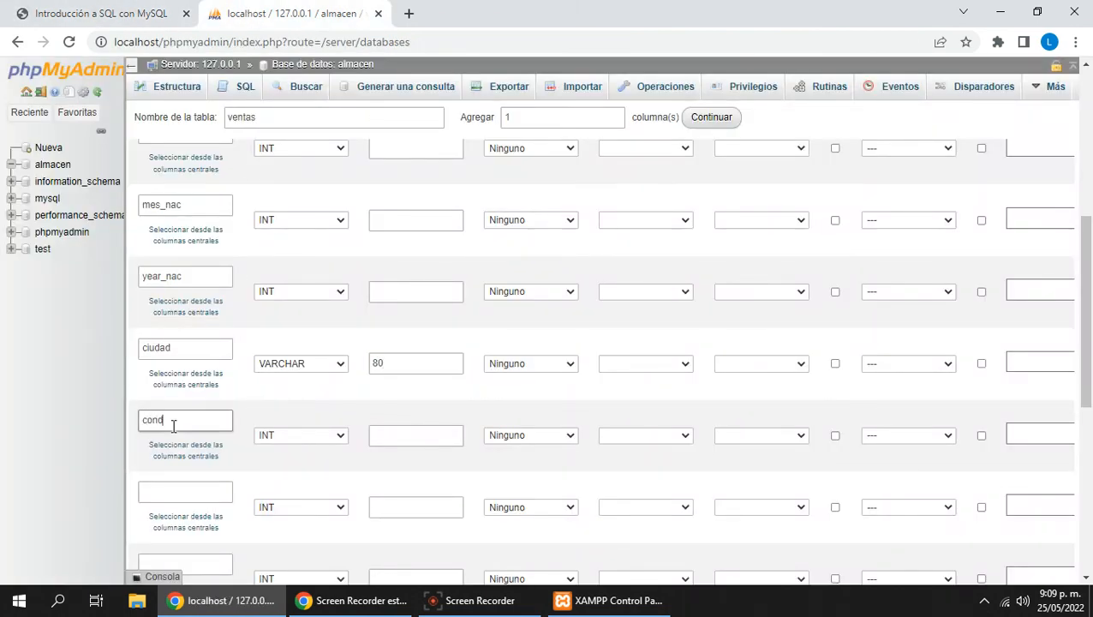
text(icion)
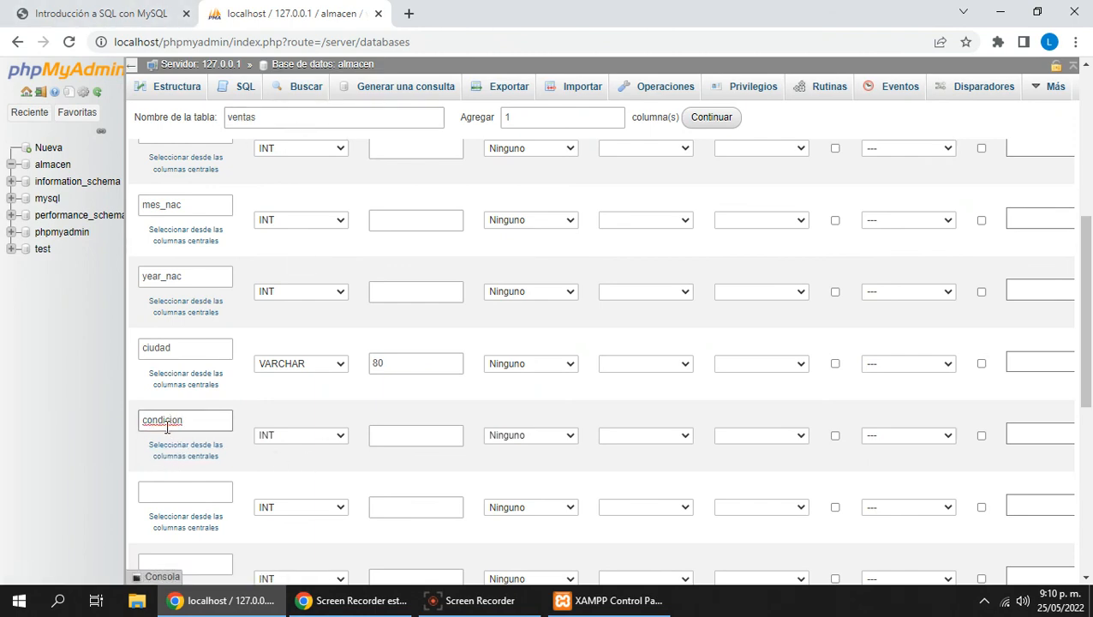
Review the condicion values in the PDF's sample table and set that column to VARCHAR with length 15
click(134, 12)
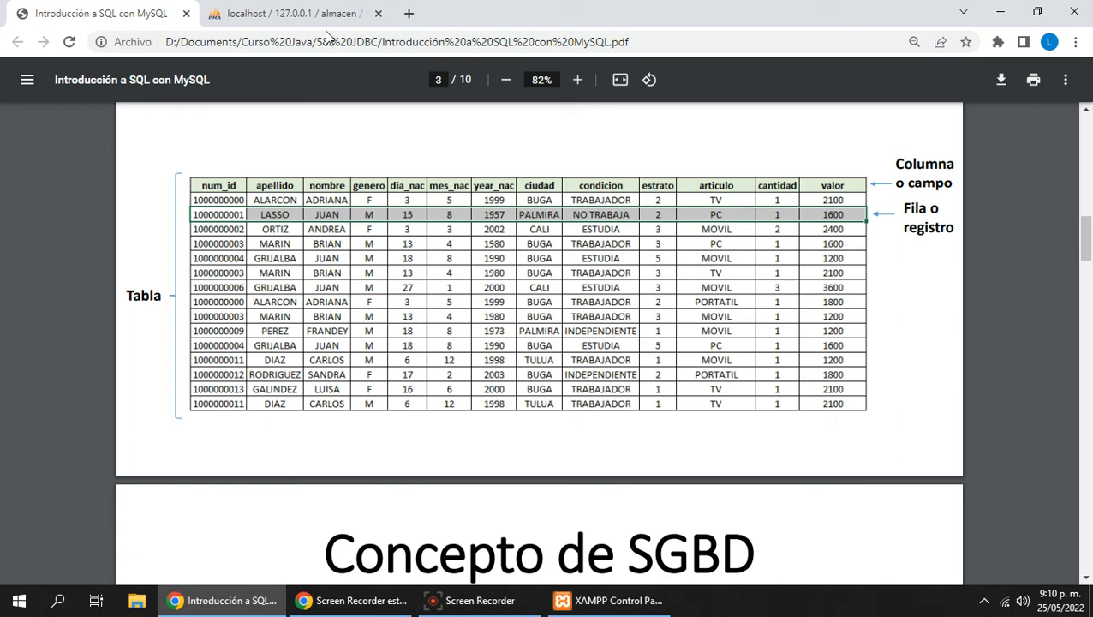
click(295, 14)
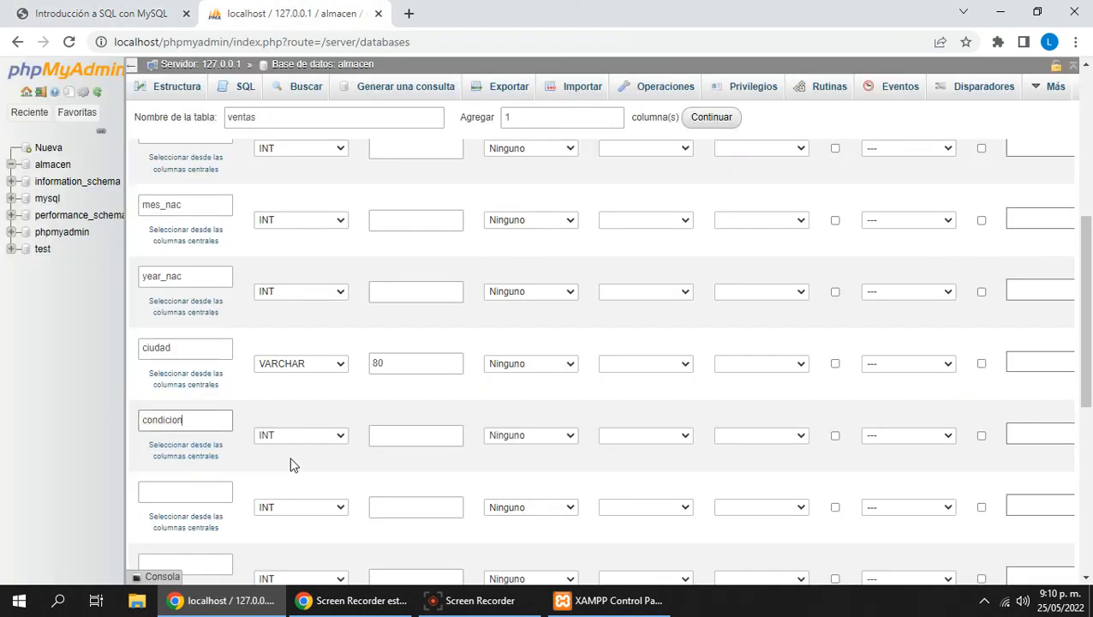
scroll(282, 465, down, 2)
click(291, 273)
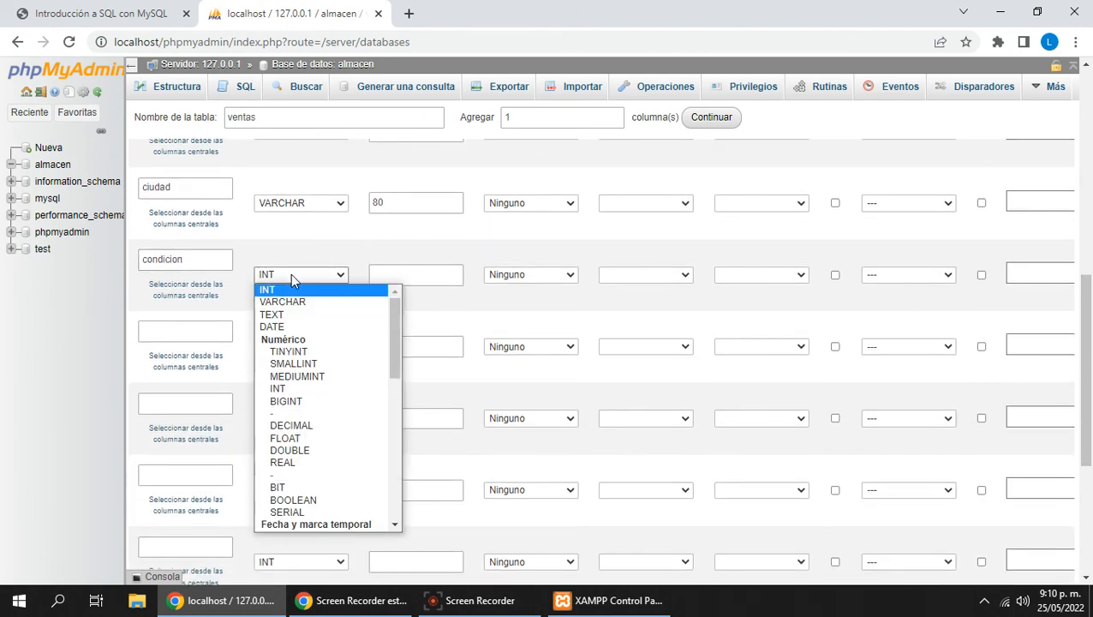
click(291, 304)
click(409, 272)
text(13)
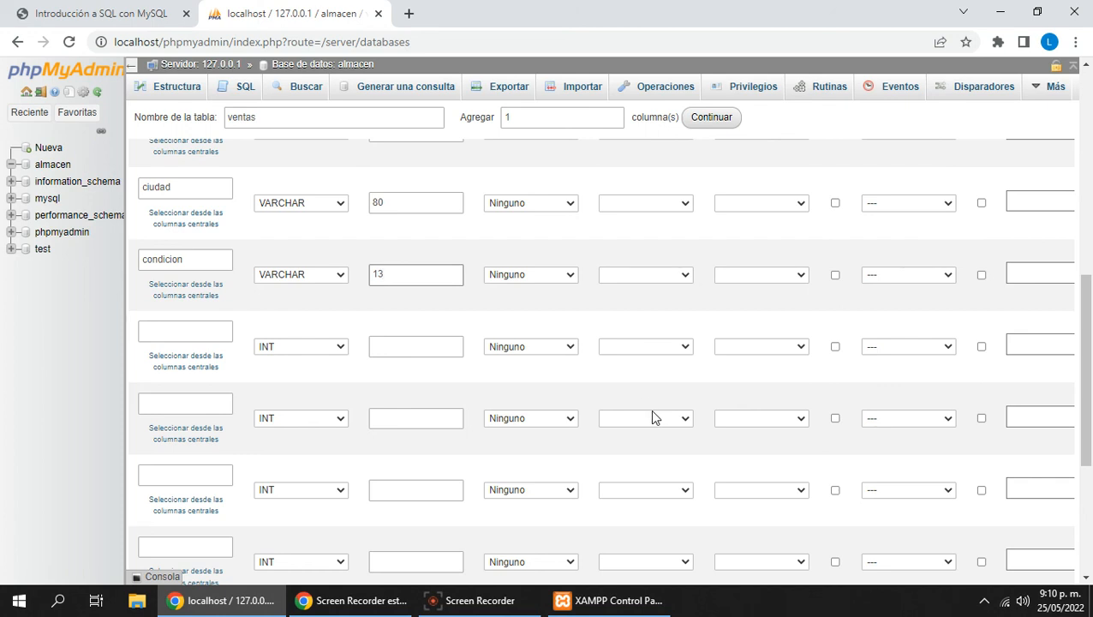
key(BackSpace)
text(5)
Look up the field after condicion in the PDF's sample table and name the tenth column estrato
double_click(377, 206)
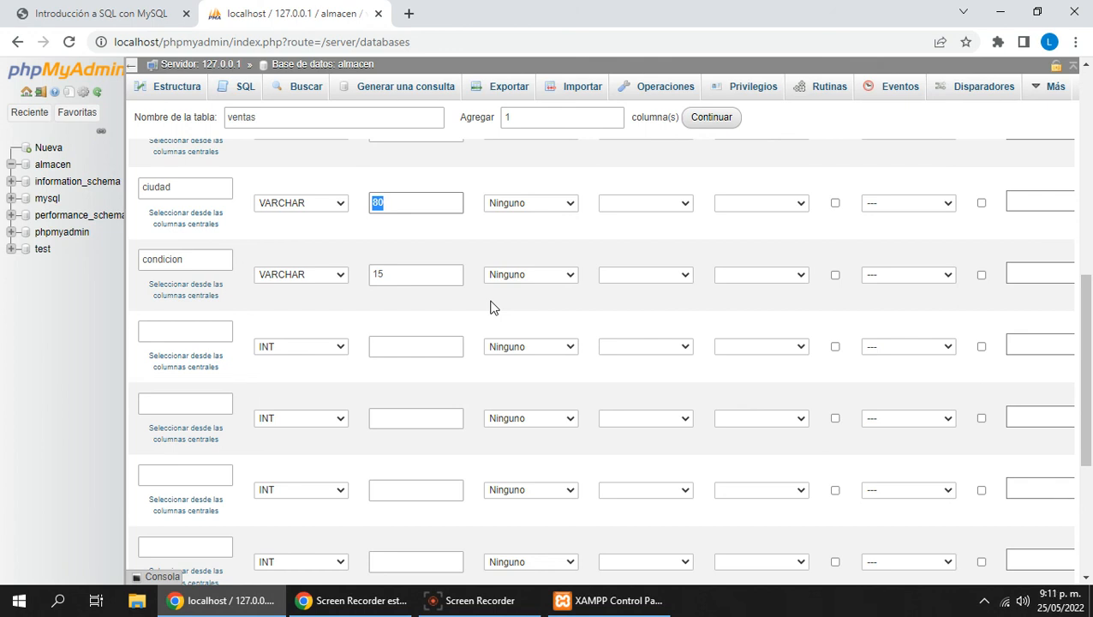
click(101, 13)
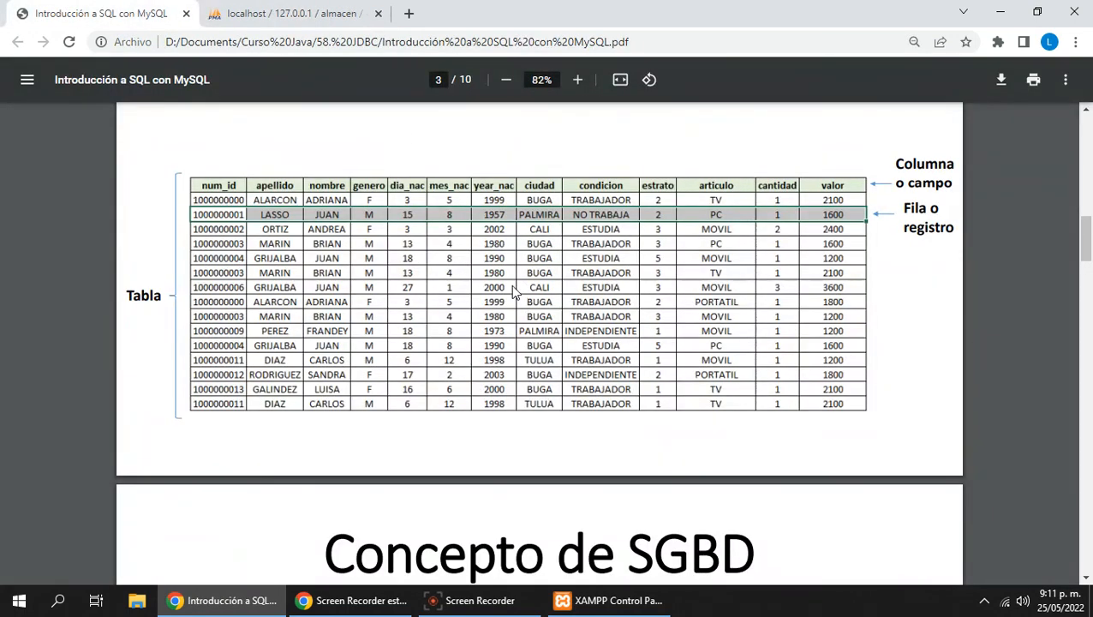
click(261, 13)
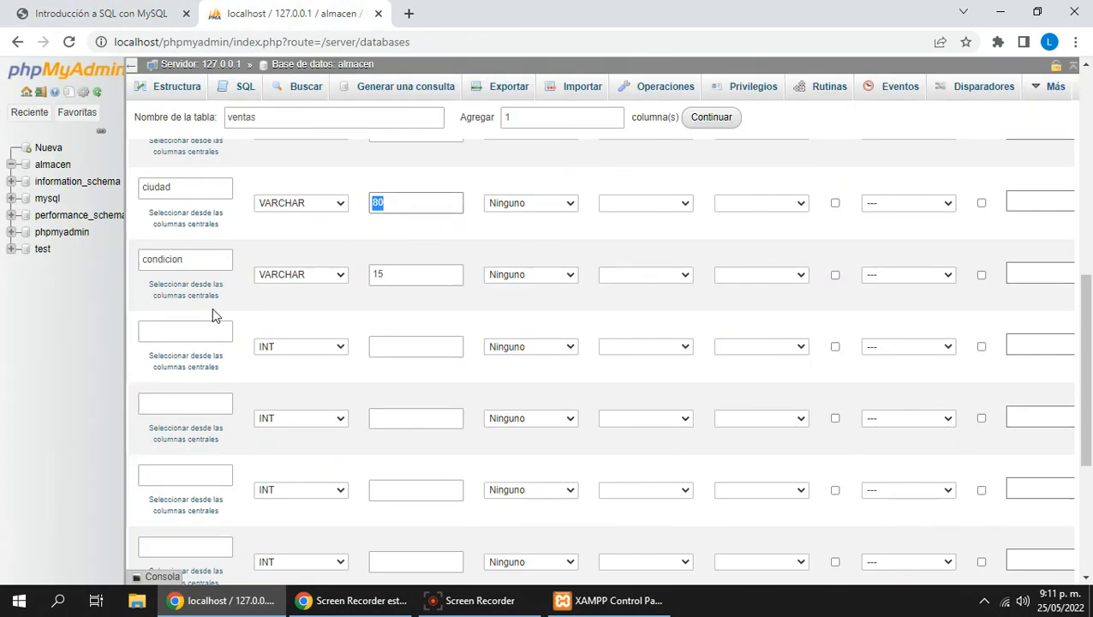
click(202, 331)
text(estrat)
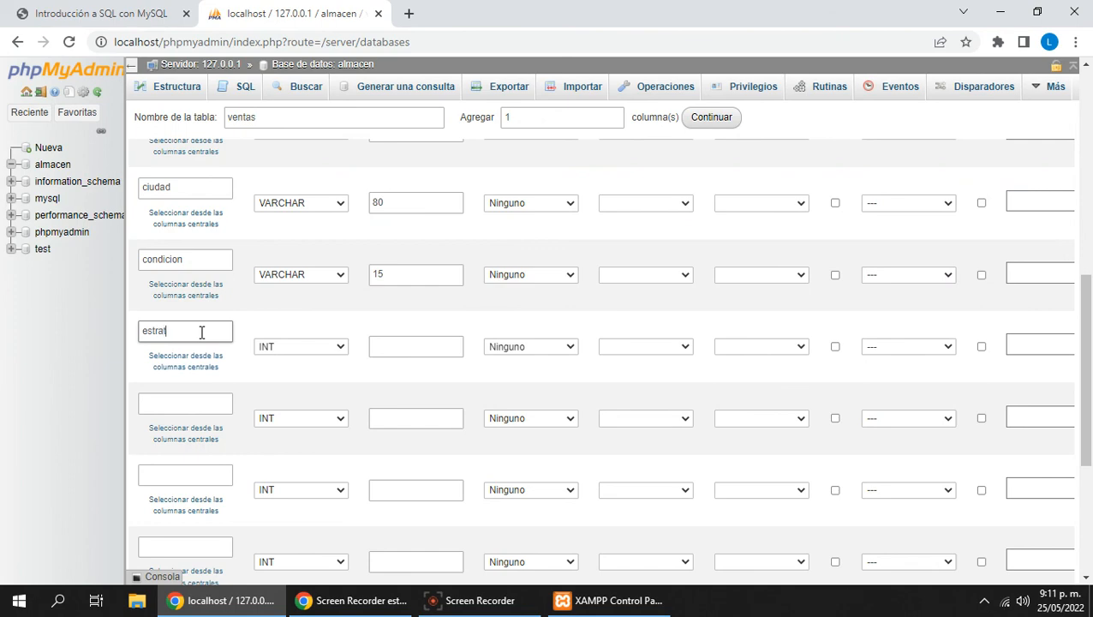
text(o)
Check the field after estrato in the PDF and define the eleventh column as articulo, VARCHAR with length 15
click(97, 13)
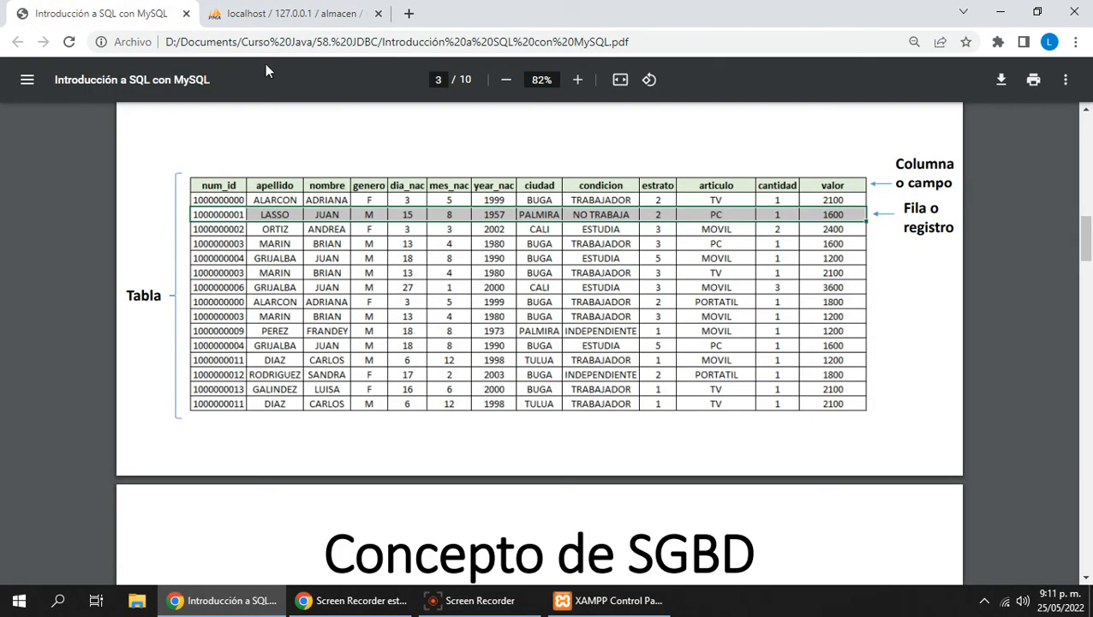
click(296, 13)
click(205, 404)
text(ar)
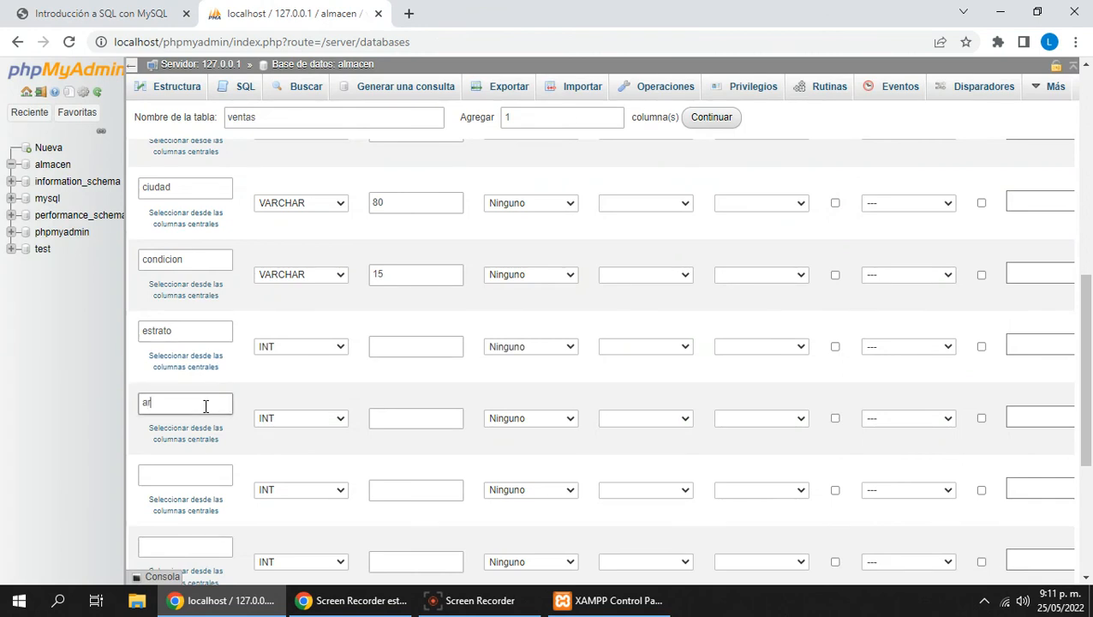
text(t)
text(iculo)
click(294, 420)
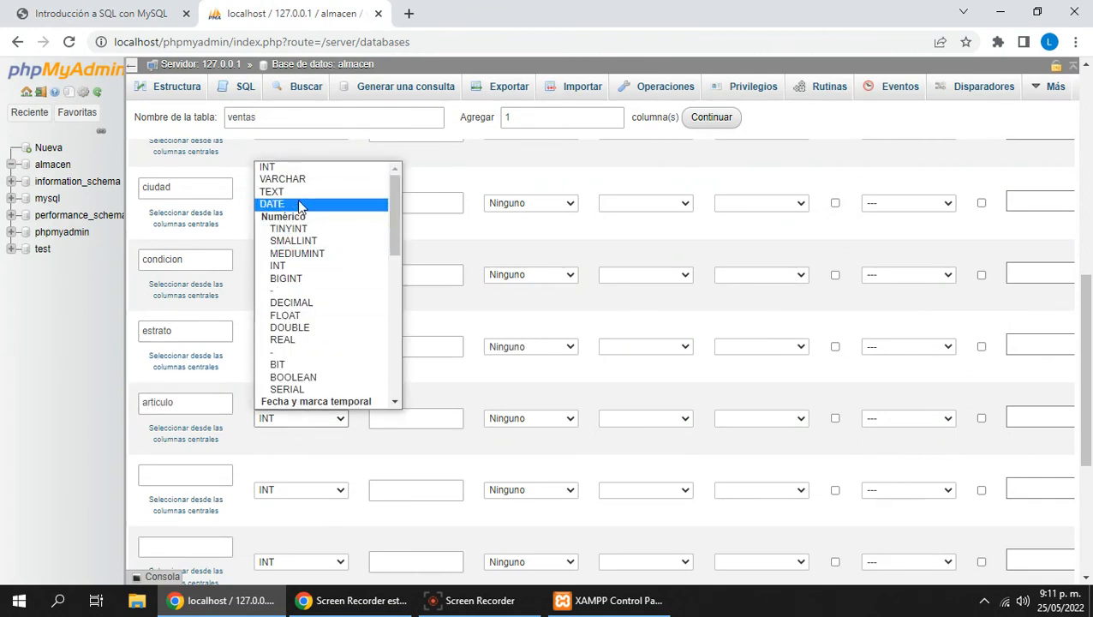
click(283, 167)
click(300, 420)
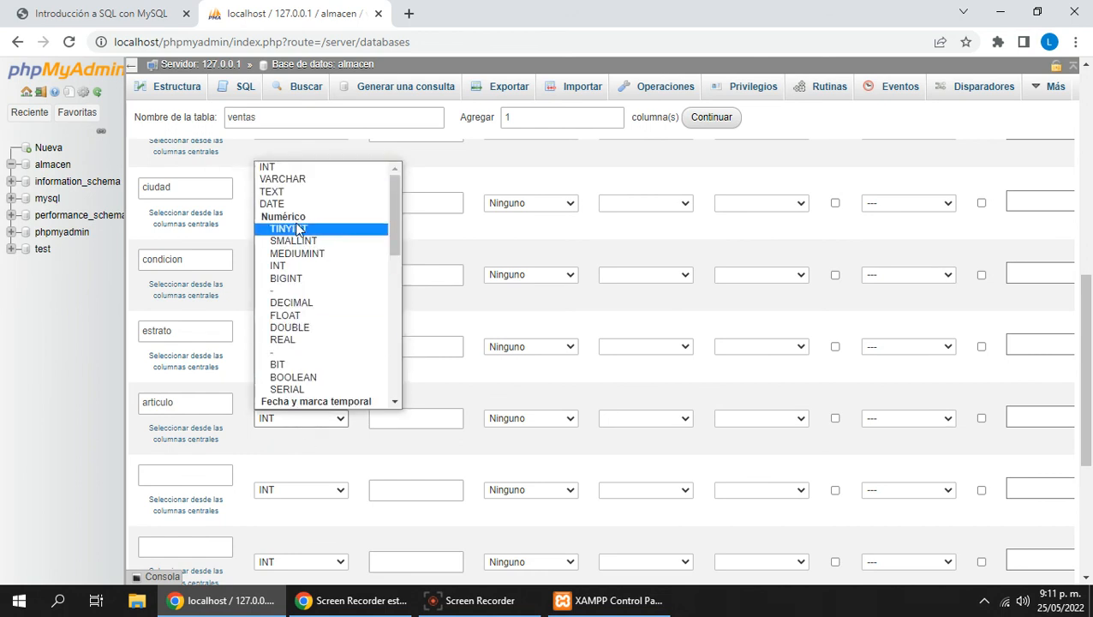
click(283, 179)
click(404, 419)
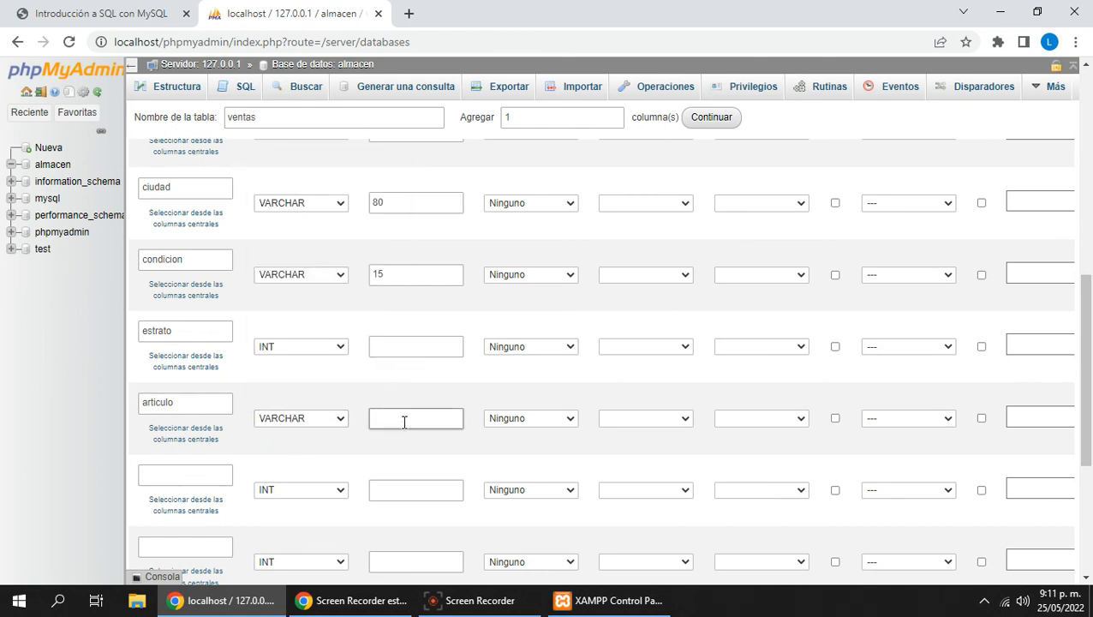
text(15)
Look up the last two fields in the PDF's sample table and name the twelfth and thirteenth columns cantidad and valor
click(112, 12)
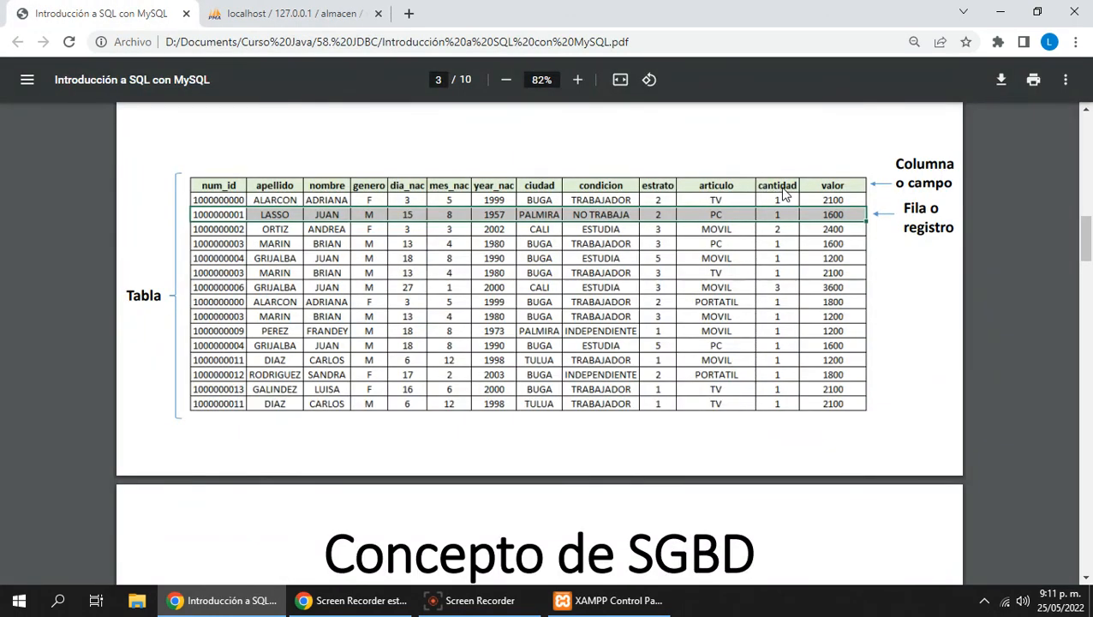
click(295, 13)
scroll(180, 428, down, 3)
click(199, 312)
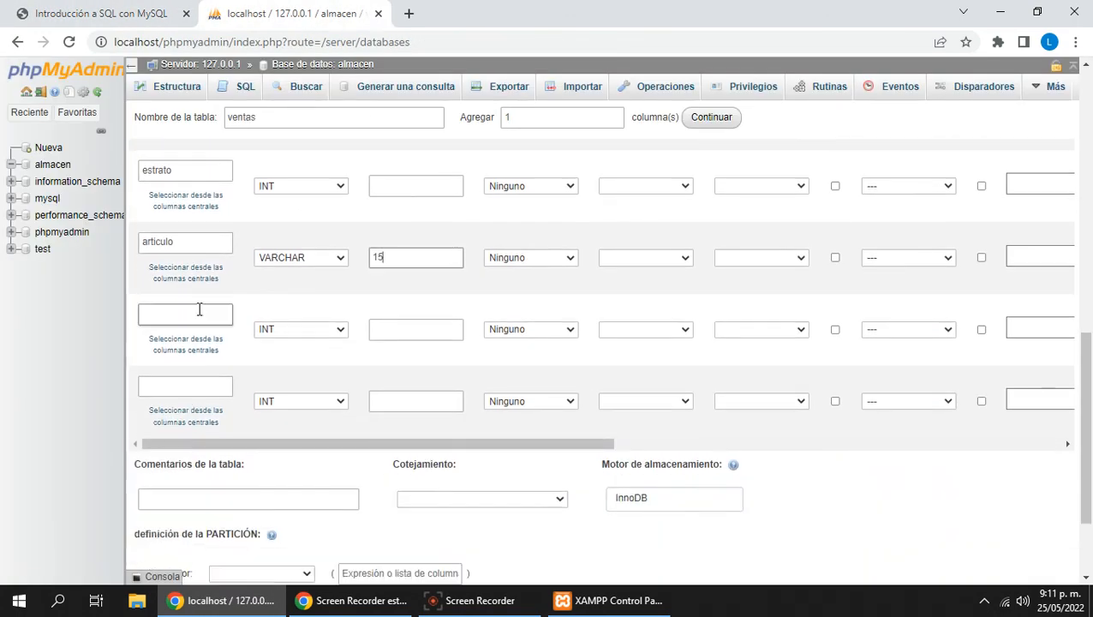
text(cantidad)
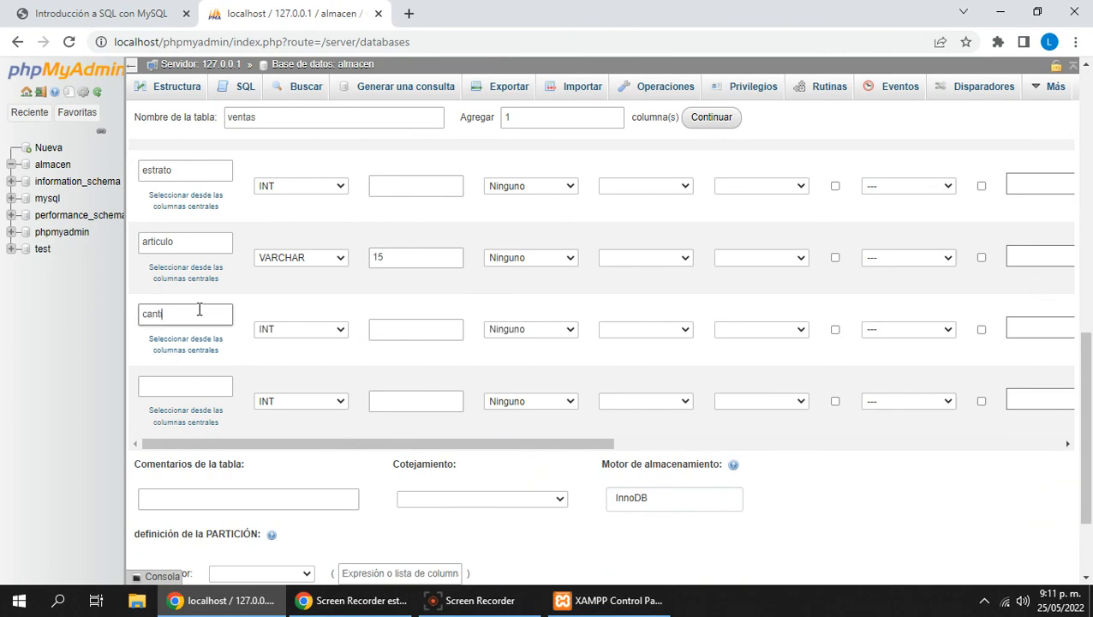
click(128, 11)
click(307, 9)
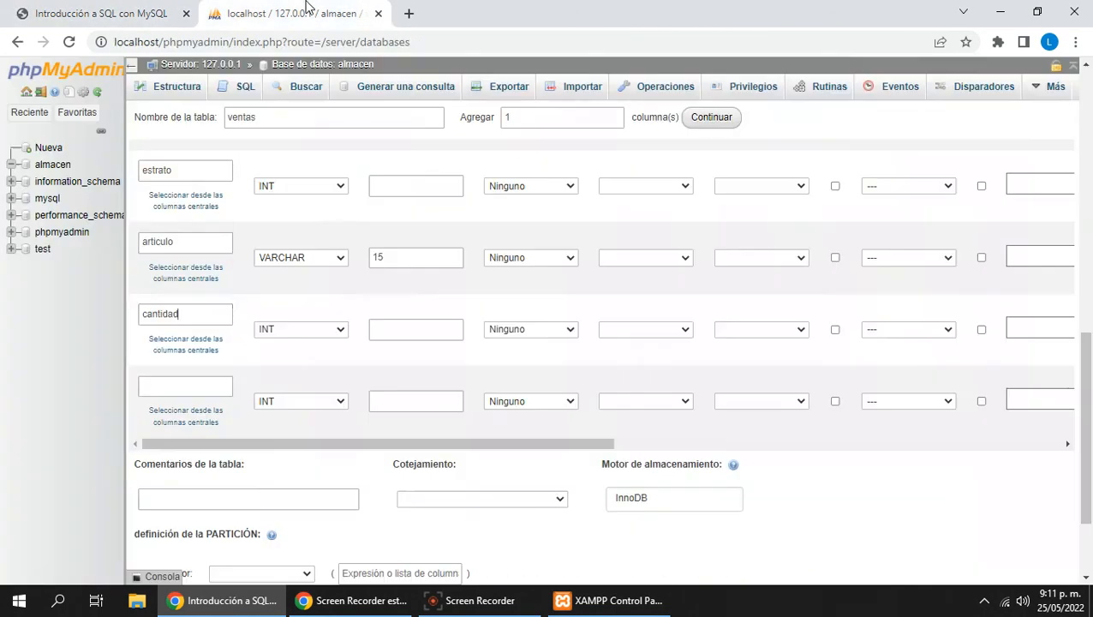
click(179, 384)
text(valor)
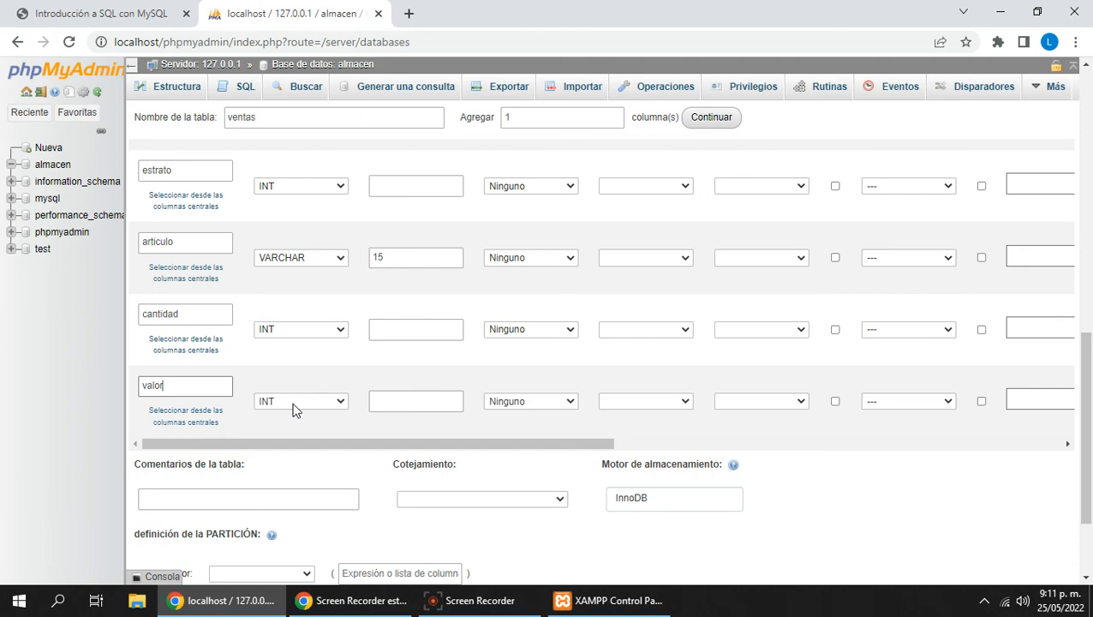
Review the column definitions of the ventas table and save the table
scroll(230, 349, up, 1)
scroll(230, 349, up, 3)
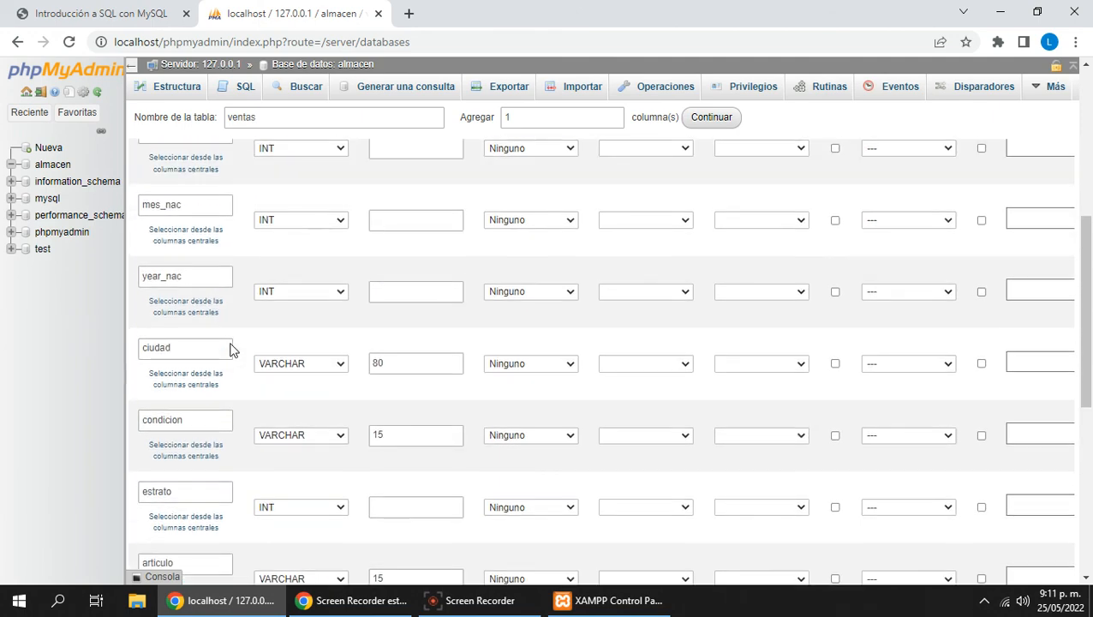
scroll(272, 231, up, 3)
scroll(291, 358, down, 7)
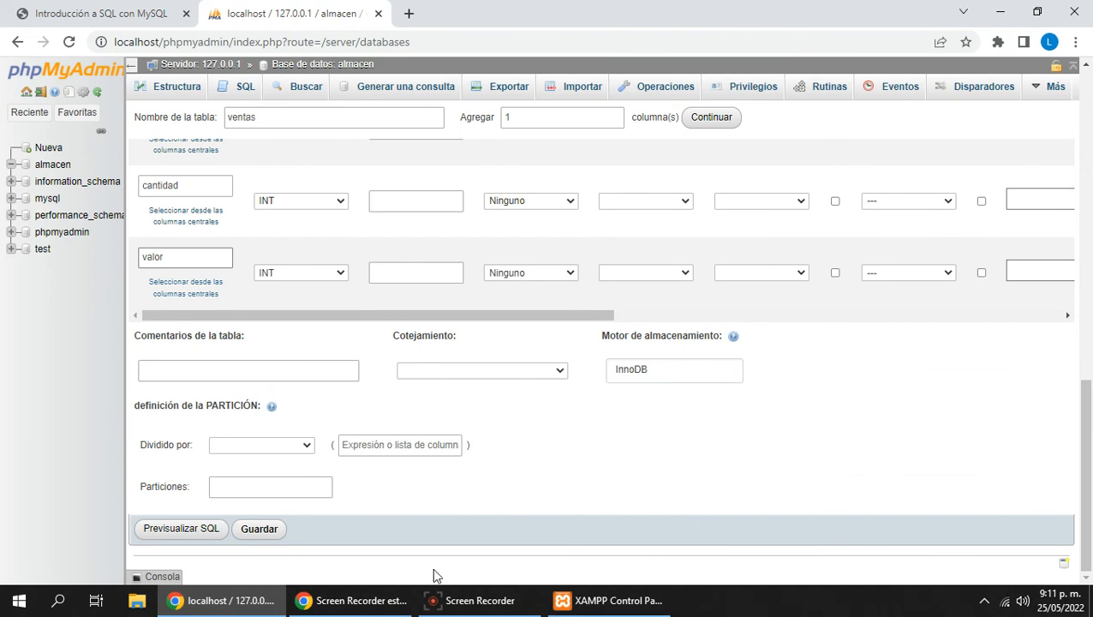
click(264, 531)
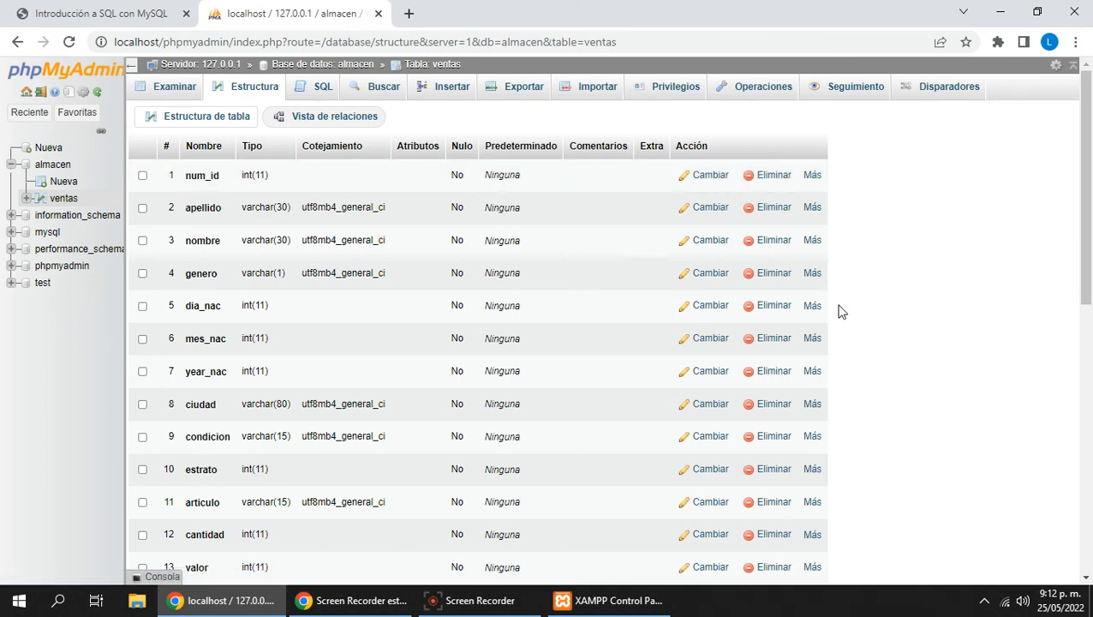
Examine the structure of the ventas table and the options for the number and position of additional columns
scroll(839, 309, down, 10)
scroll(454, 298, up, 4)
scroll(436, 301, down, 2)
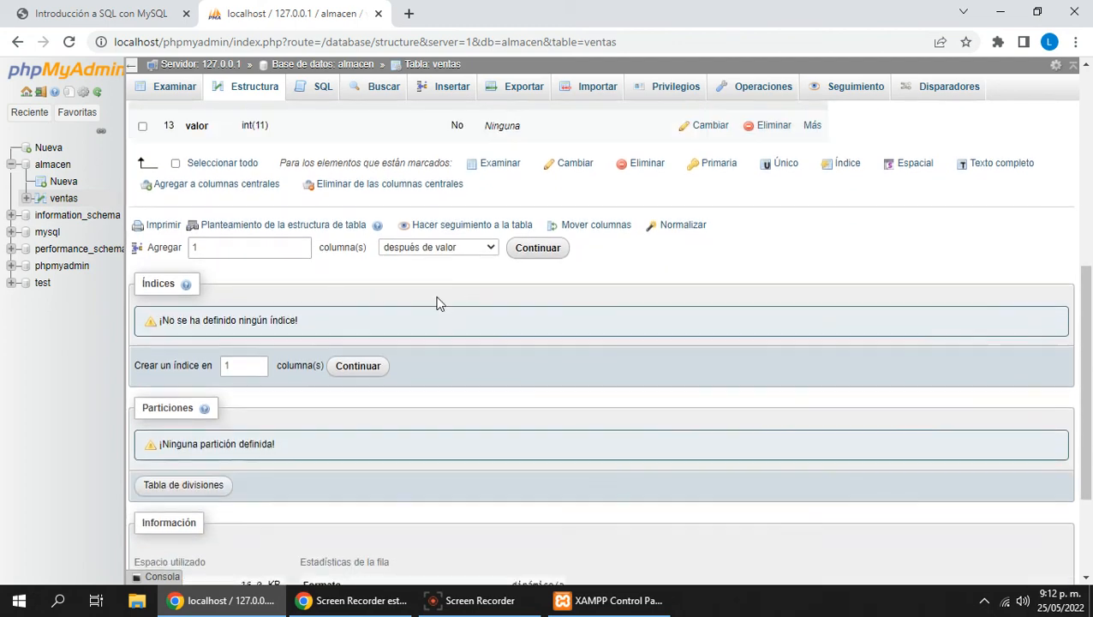
scroll(358, 236, up, 1)
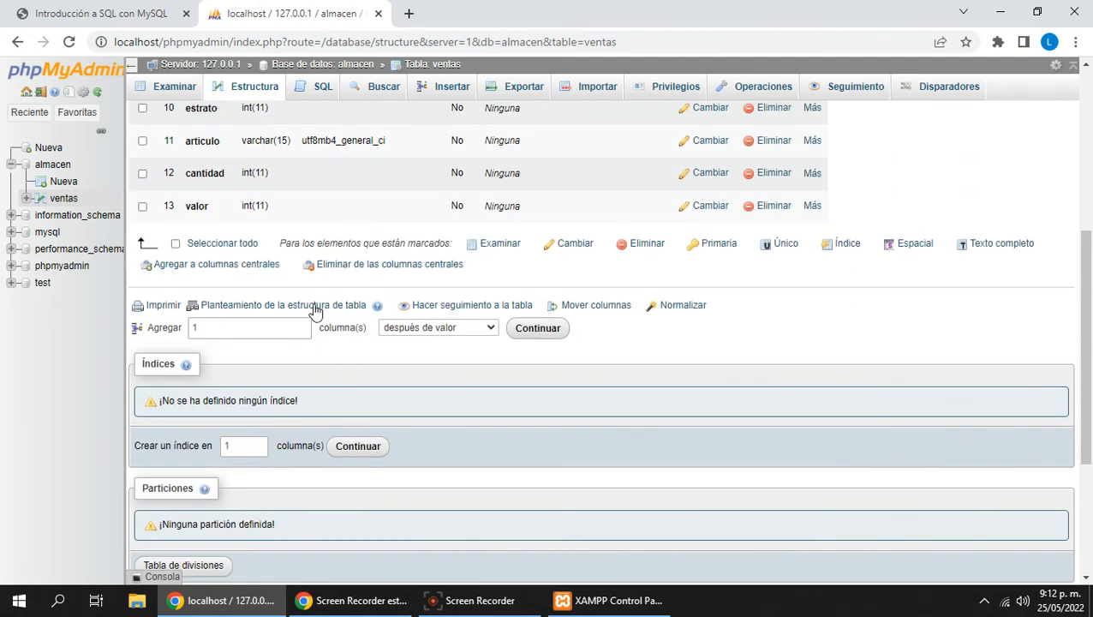
click(202, 328)
double_click(201, 328)
click(204, 329)
click(494, 333)
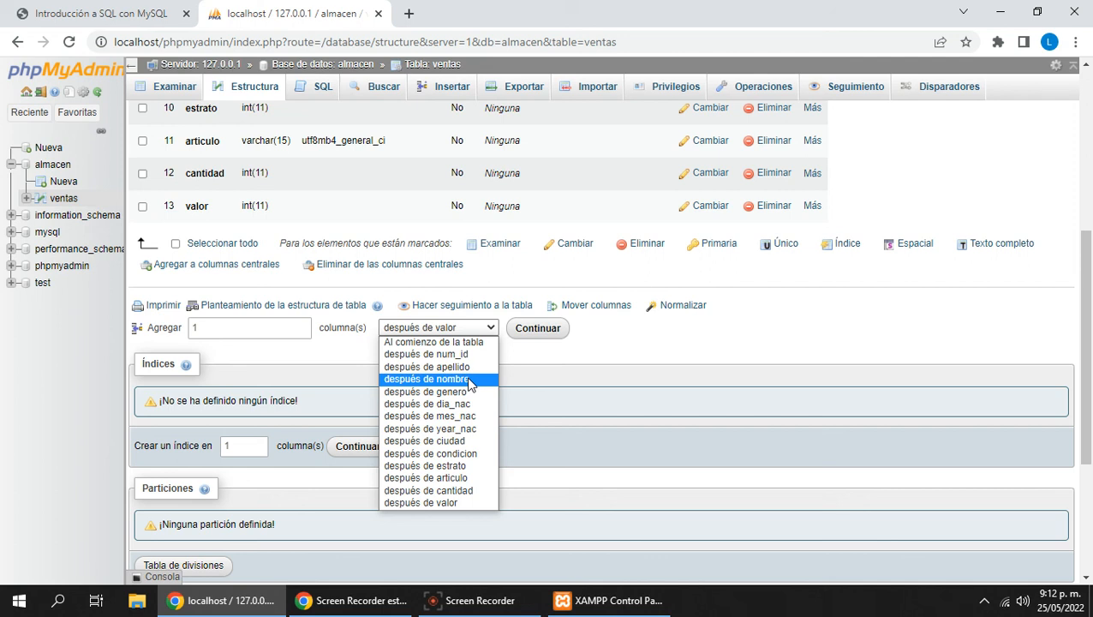
click(665, 334)
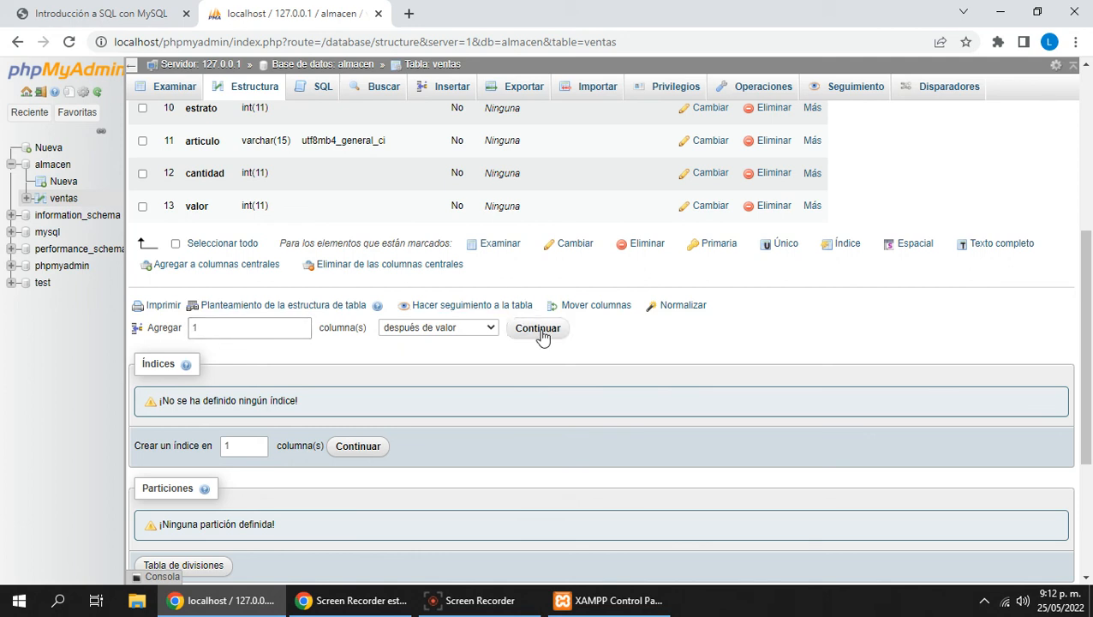
Add one INT column named prueba after valor in the ventas table and save it
double_click(208, 327)
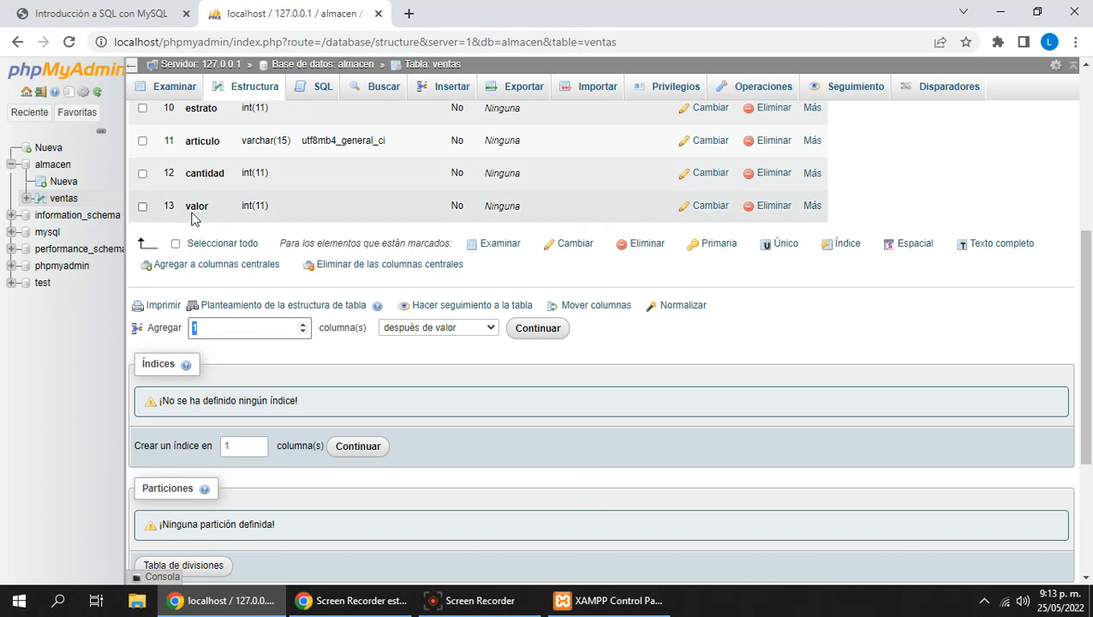
click(546, 330)
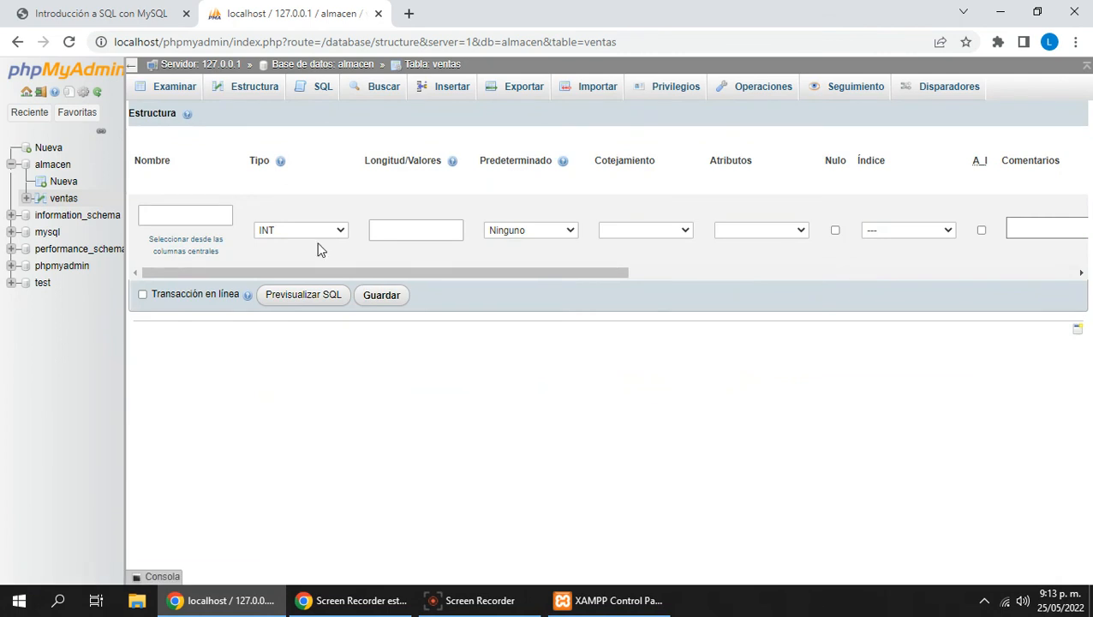
click(176, 214)
text(pruab)
key(BackSpace)
text(ba)
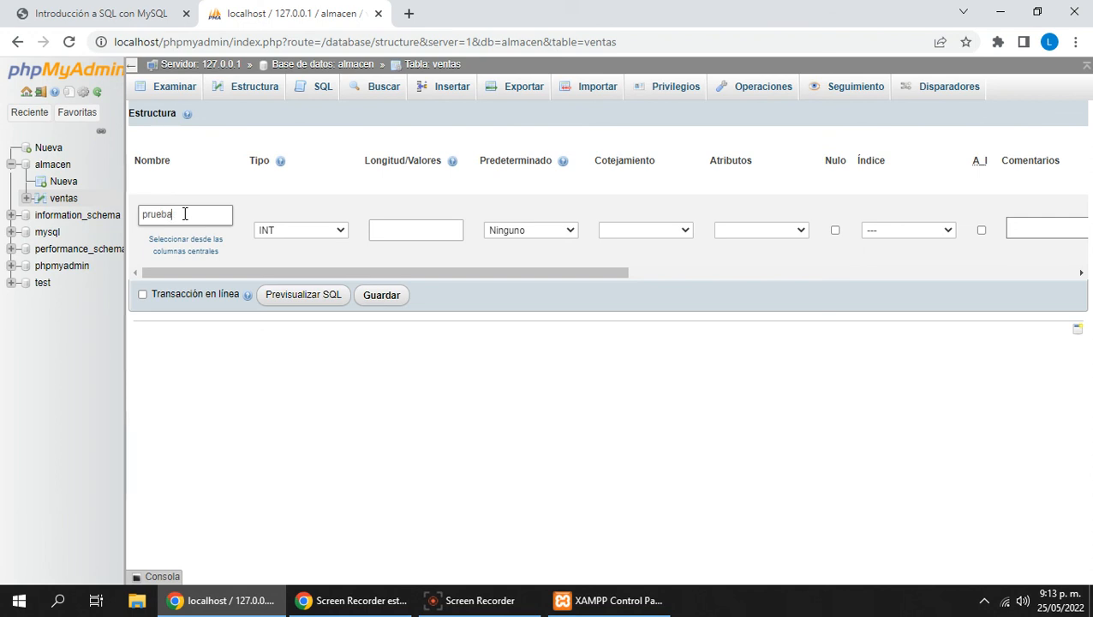
click(285, 176)
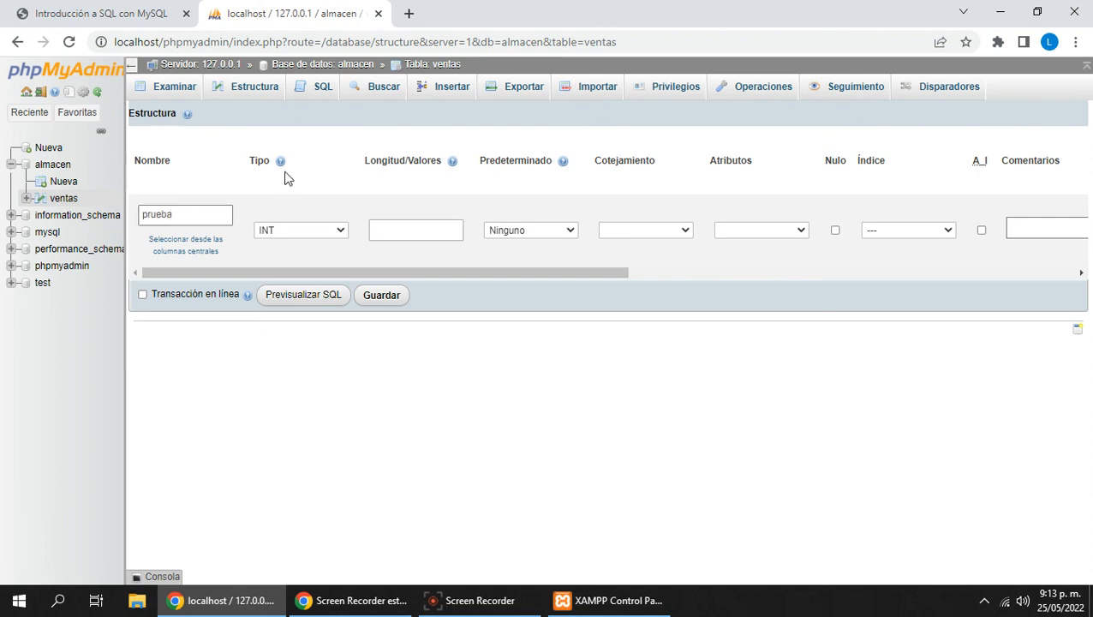
click(380, 297)
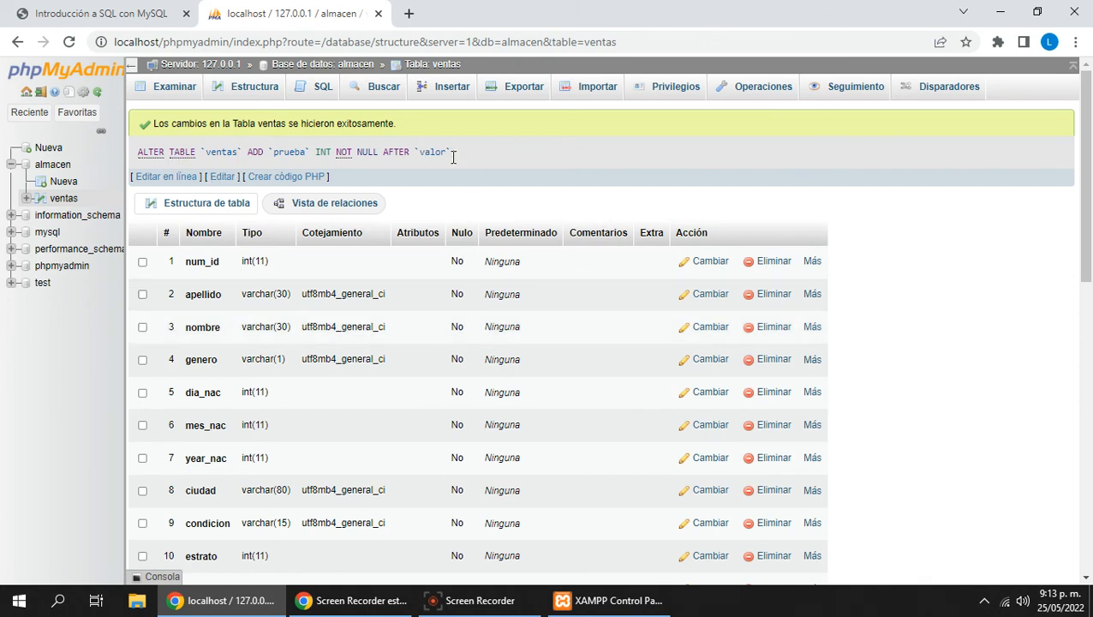
Highlight the ALTER TABLE statement that adds the prueba column to examine its syntax
drag(472, 154, 137, 156)
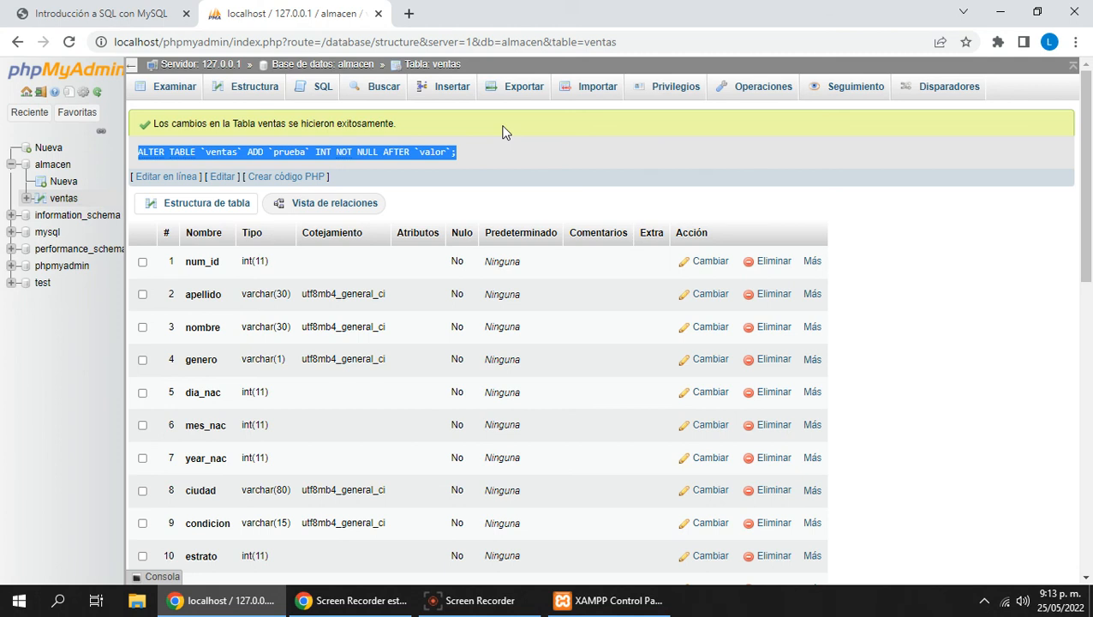
click(494, 154)
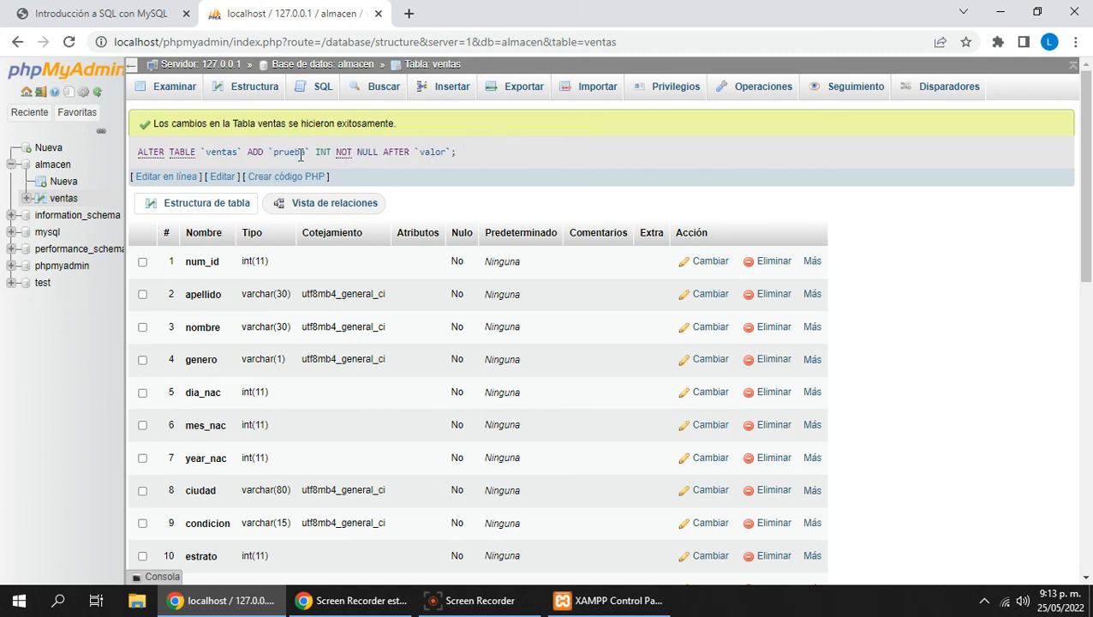
drag(460, 156, 138, 154)
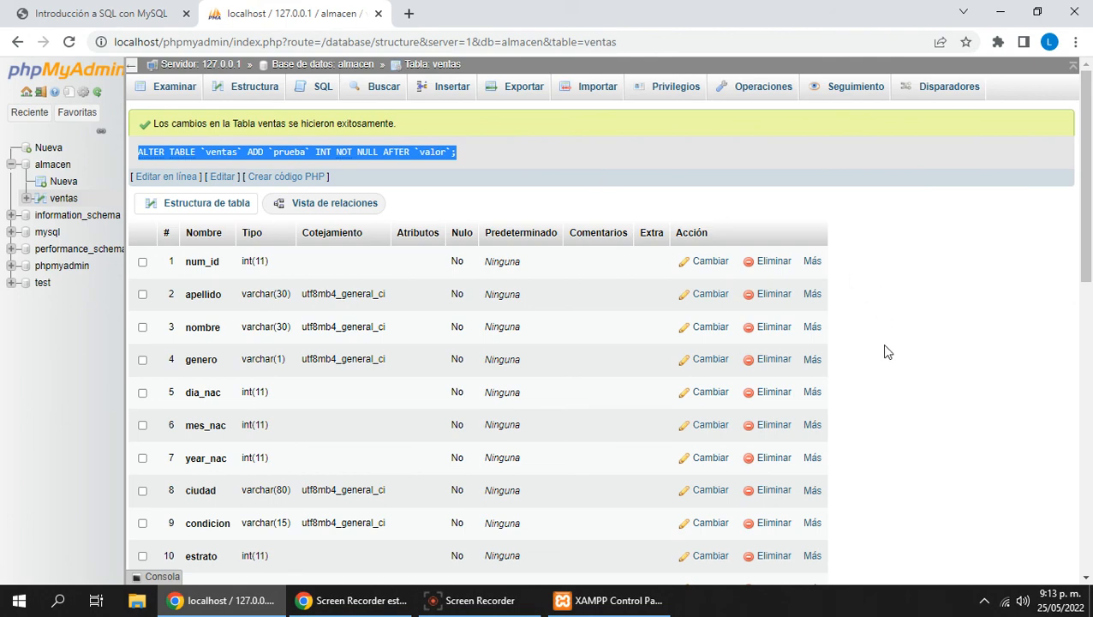
Delete the prueba column from the ventas table, reviewing the DROP statement before confirming
scroll(887, 351, down, 8)
scroll(401, 323, up, 2)
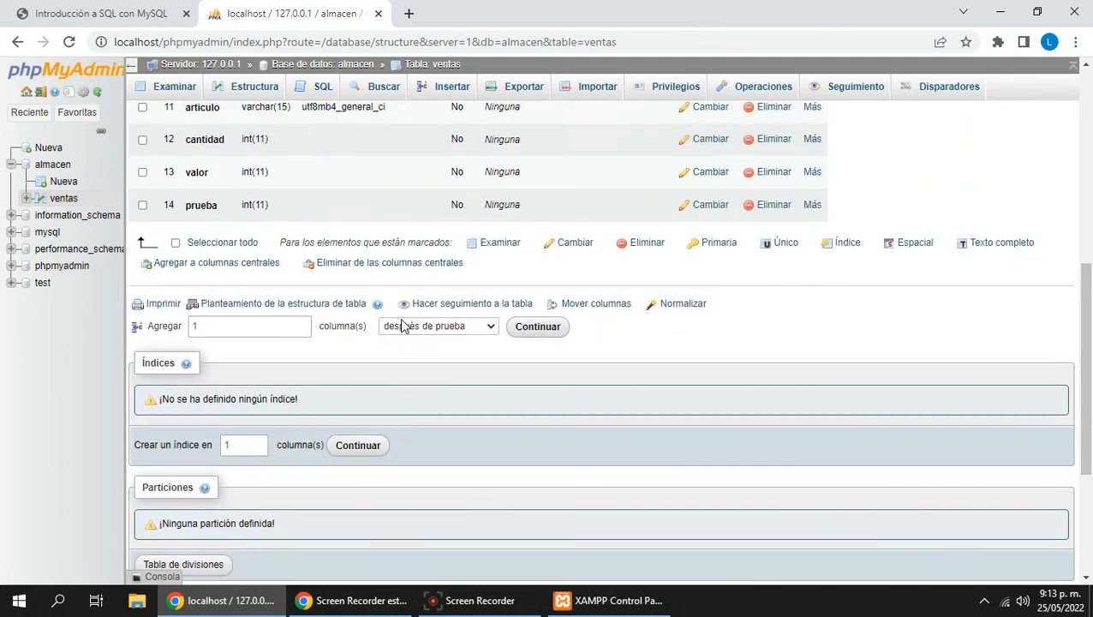
scroll(199, 244, up, 1)
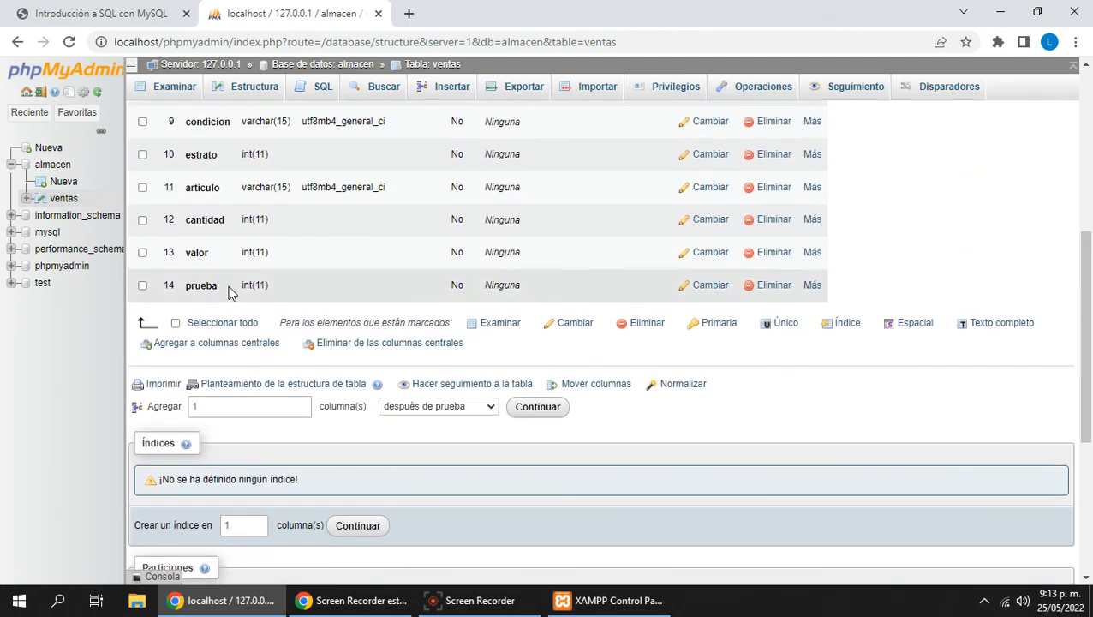
click(142, 285)
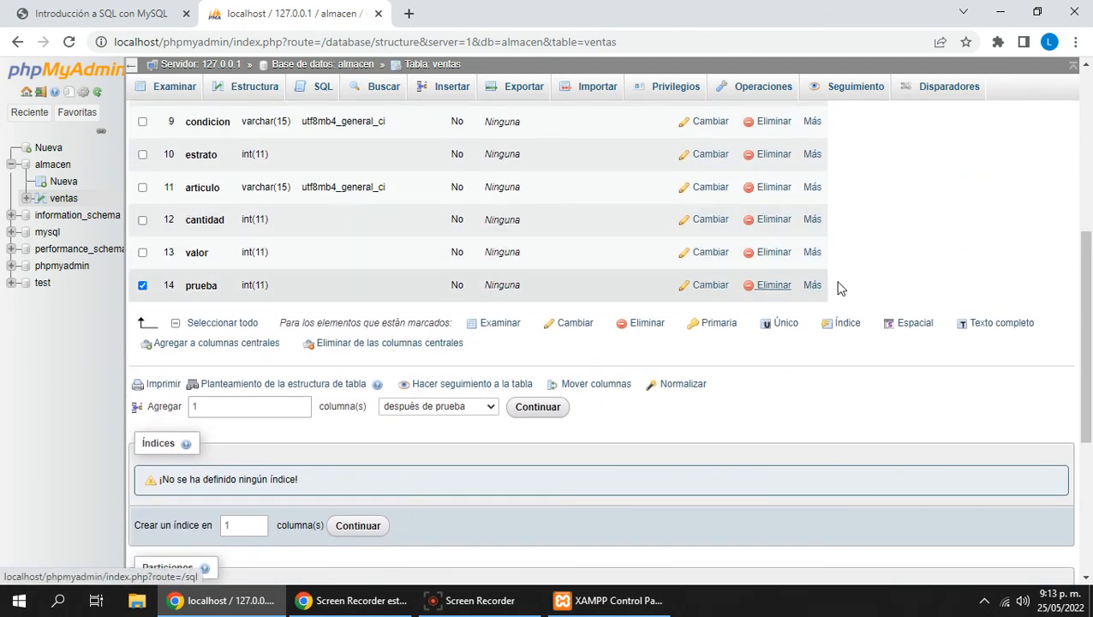
click(773, 285)
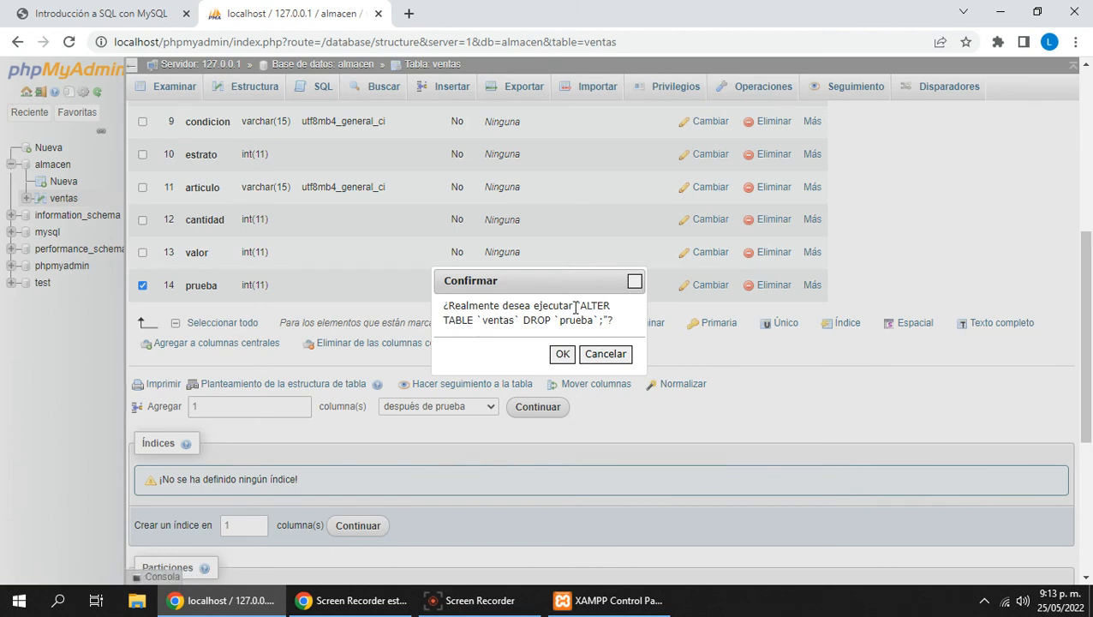
drag(577, 306, 725, 300)
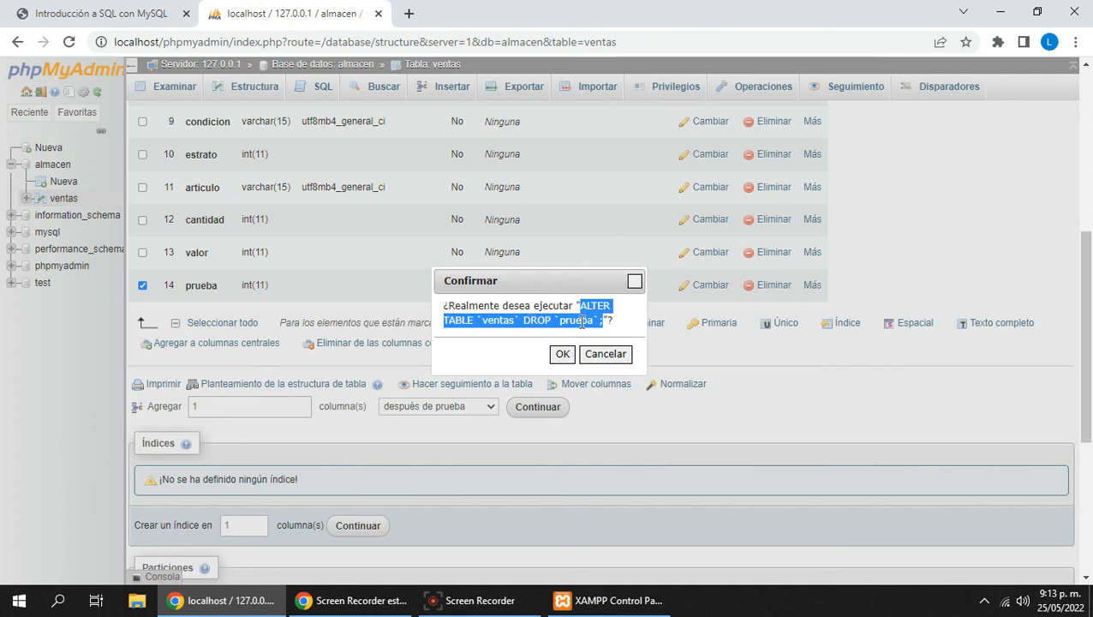
click(560, 355)
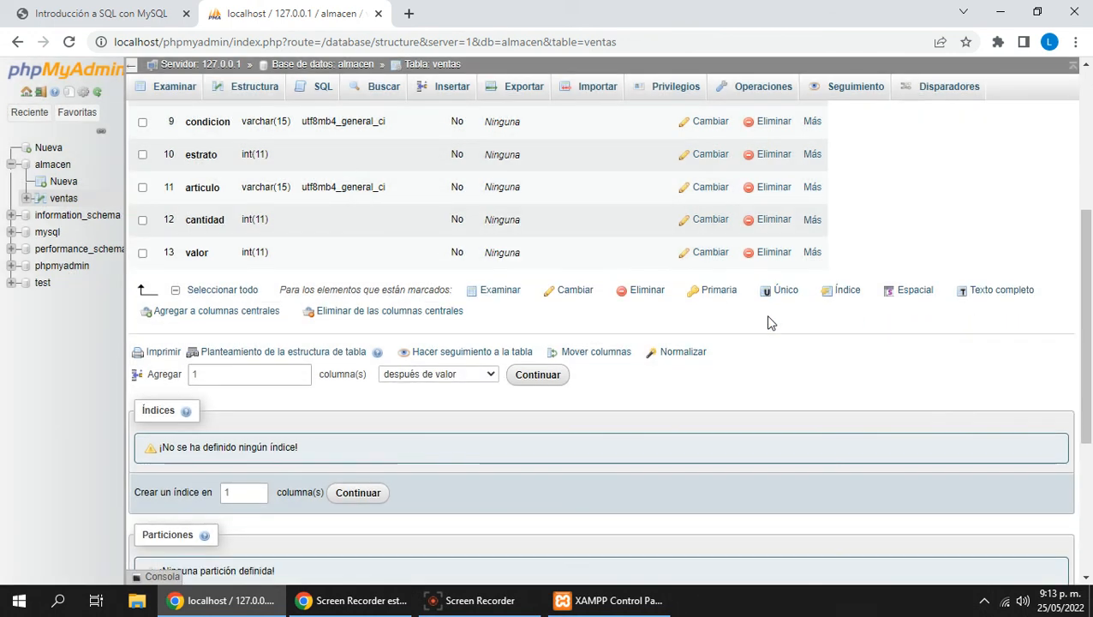
scroll(698, 322, up, 1)
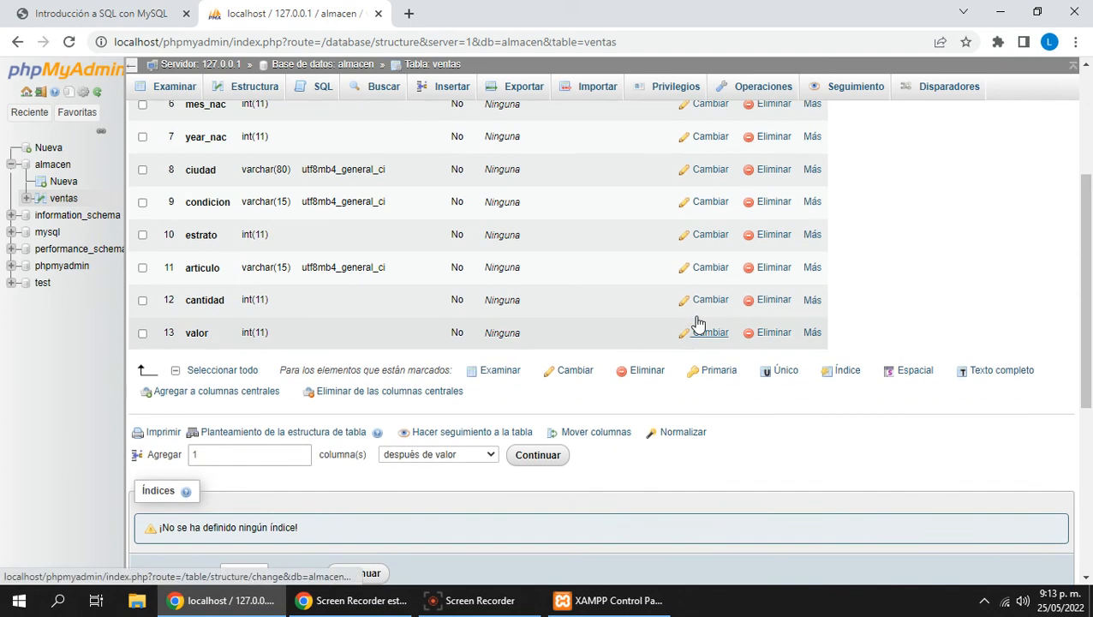
scroll(697, 321, up, 1)
scroll(698, 324, down, 1)
scroll(698, 320, down, 1)
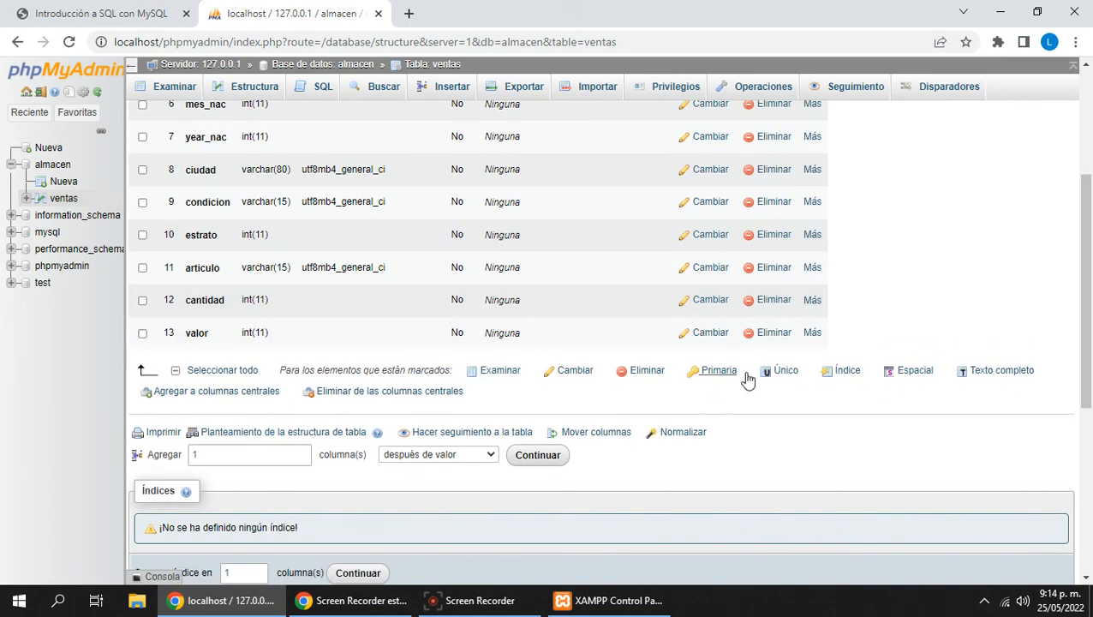
scroll(771, 424, up, 3)
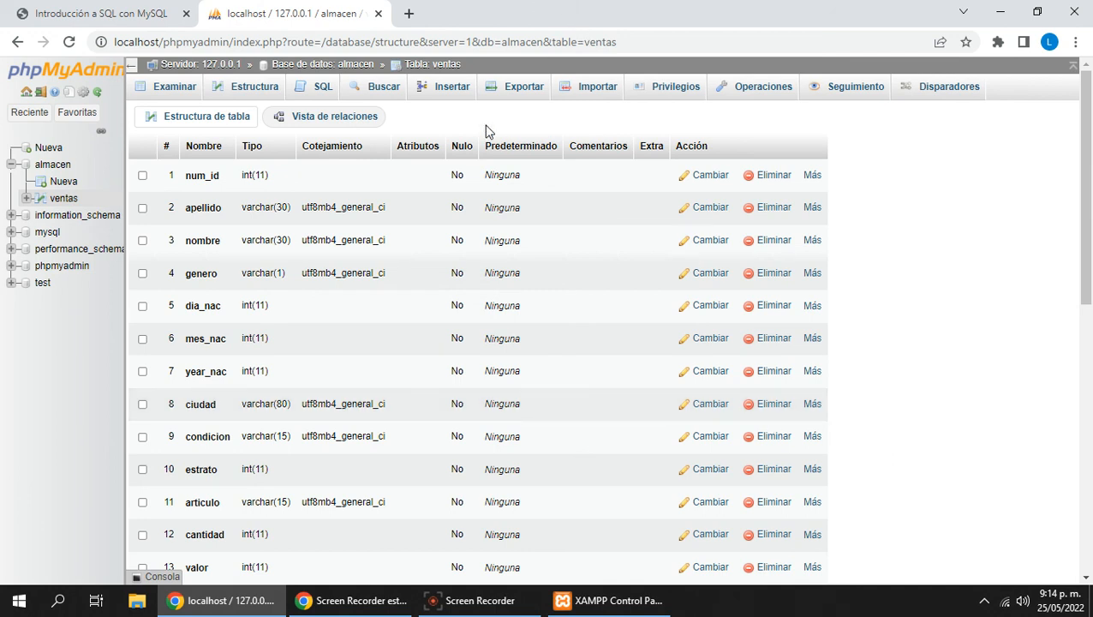
Start a new row in the ventas table, entering the ID number, the customer's surname and first name, and genero M
click(451, 89)
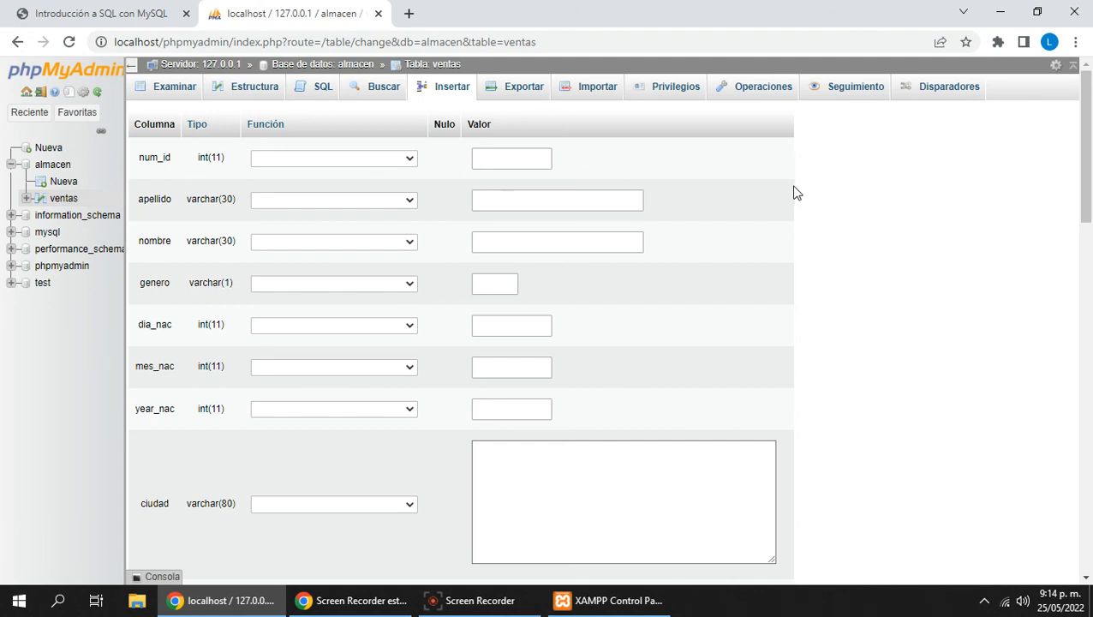
click(508, 156)
text(10)
click(501, 197)
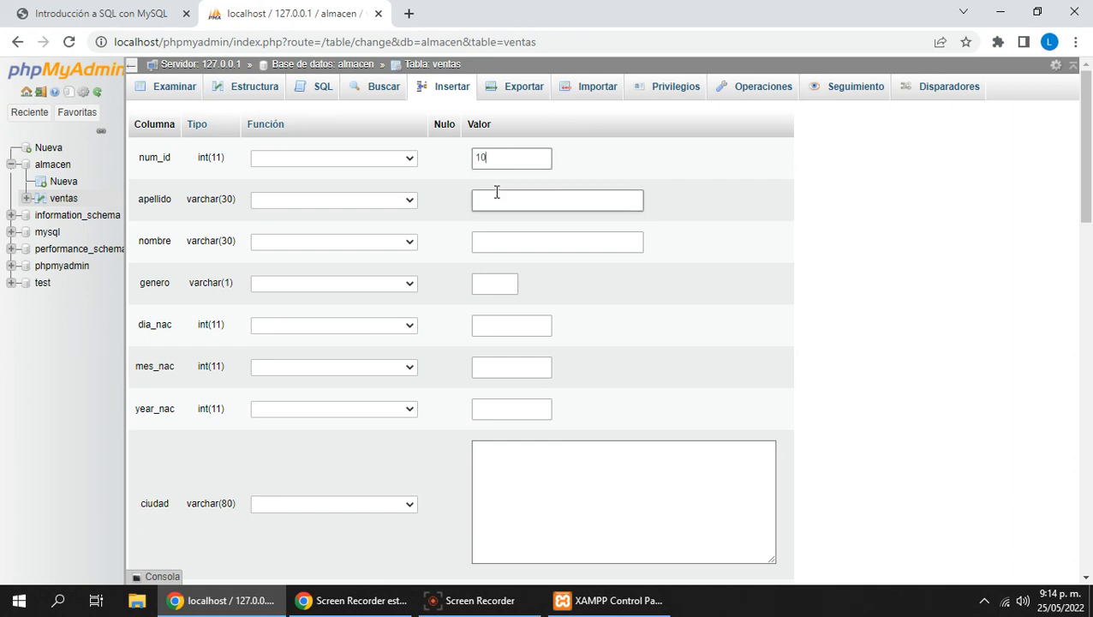
text(lasso)
click(509, 241)
text(luis)
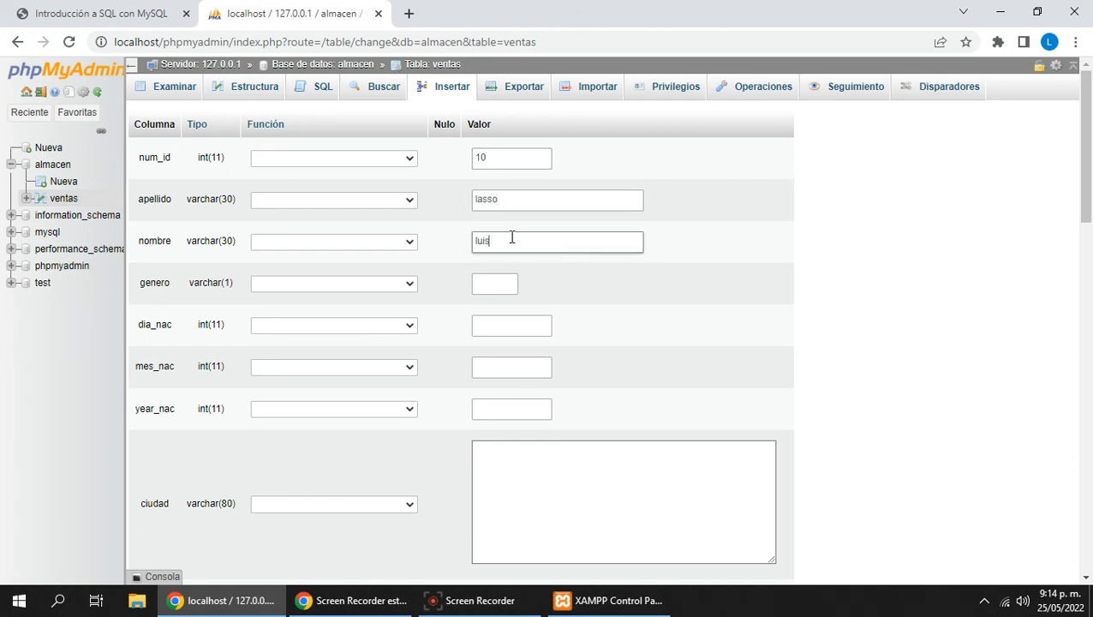
click(502, 286)
text(M)
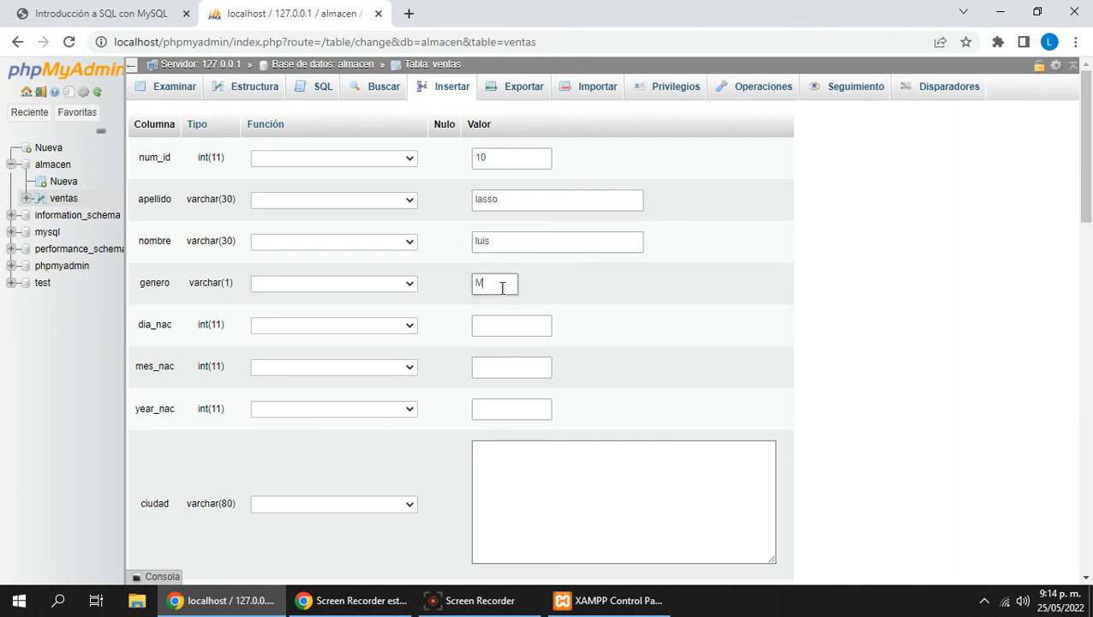
Fill in the customer's birth day, month and year in the new ventas row
click(512, 327)
text(10)
click(506, 365)
text(5)
click(497, 407)
text(1990)
Set ciudad to buga and condicion to ESTUDIA, checking the condicion wording against the sample table in the PDF
scroll(698, 361, down, 1)
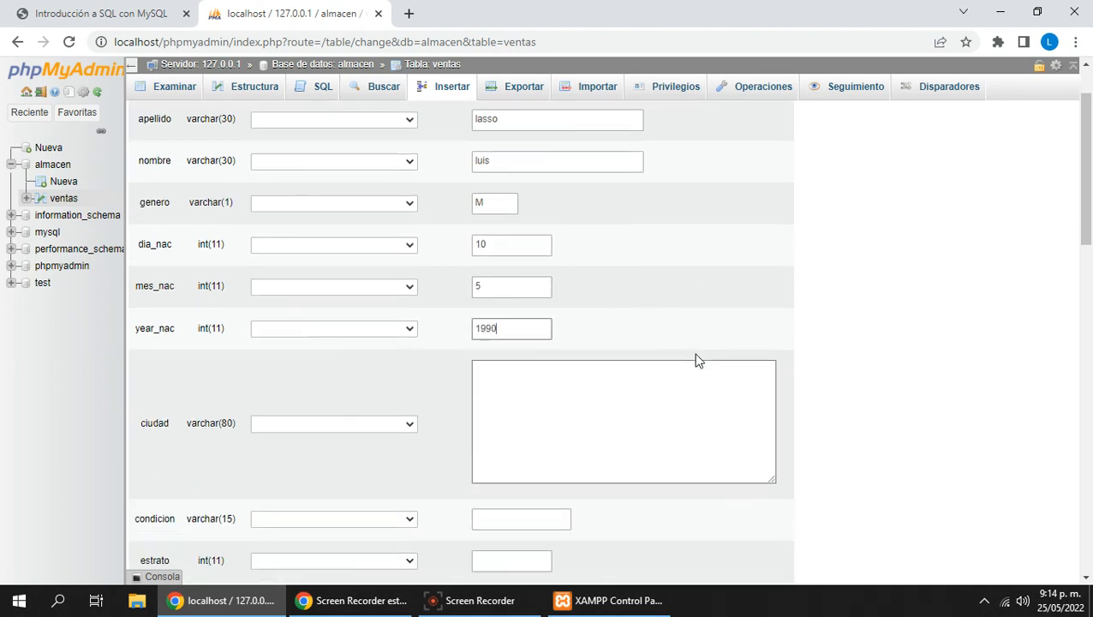
scroll(696, 356, down, 1)
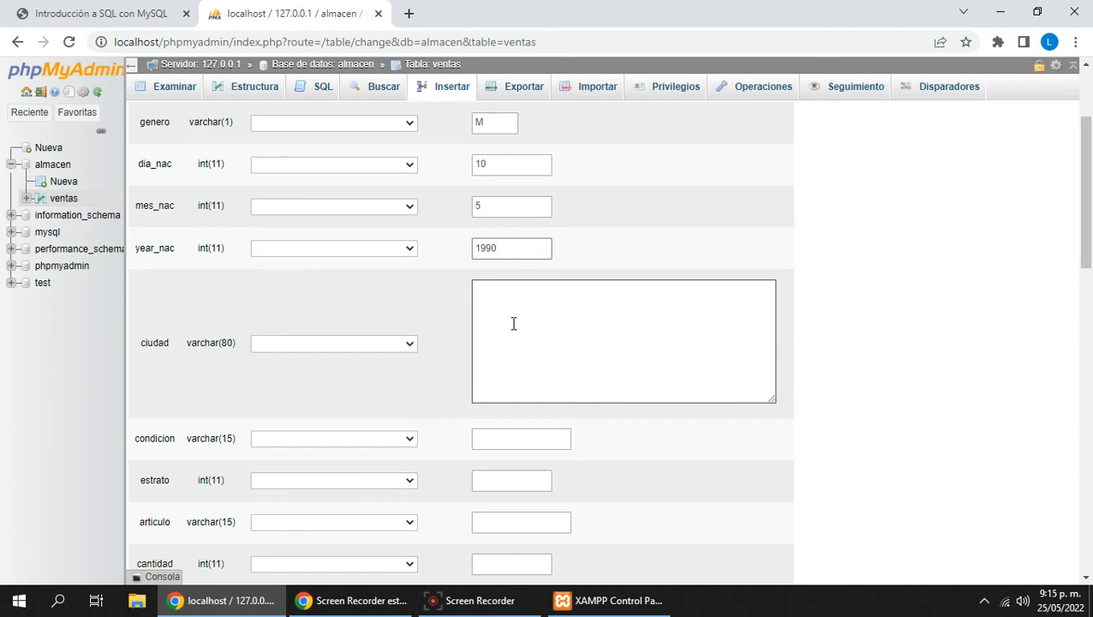
click(531, 296)
text(buga)
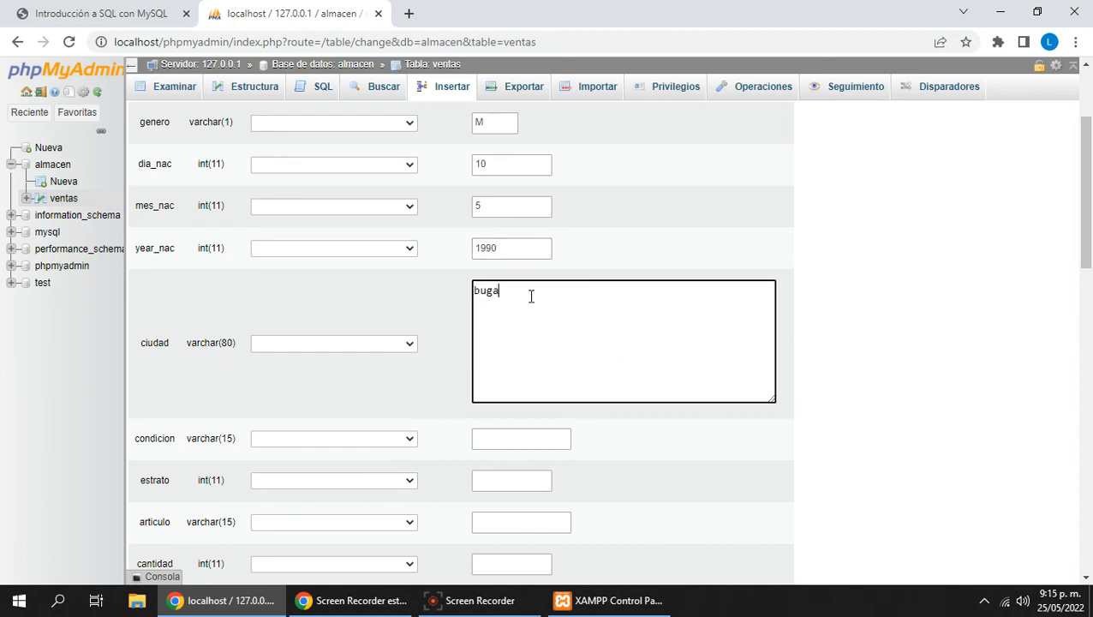
scroll(531, 295, down, 2)
click(516, 279)
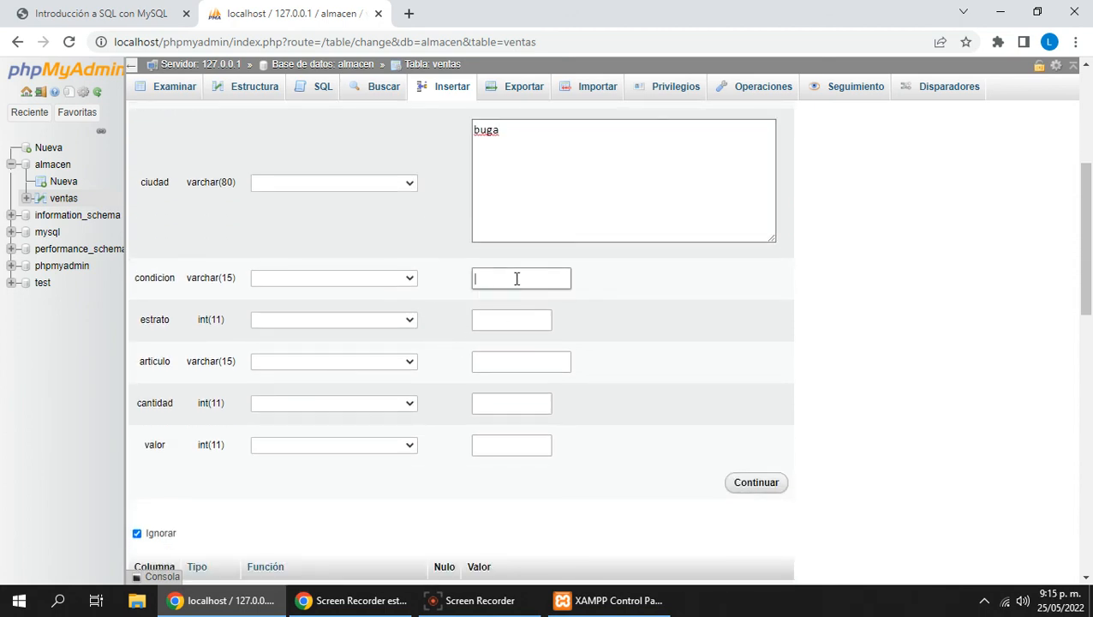
text(ESTUDIANTE)
click(99, 12)
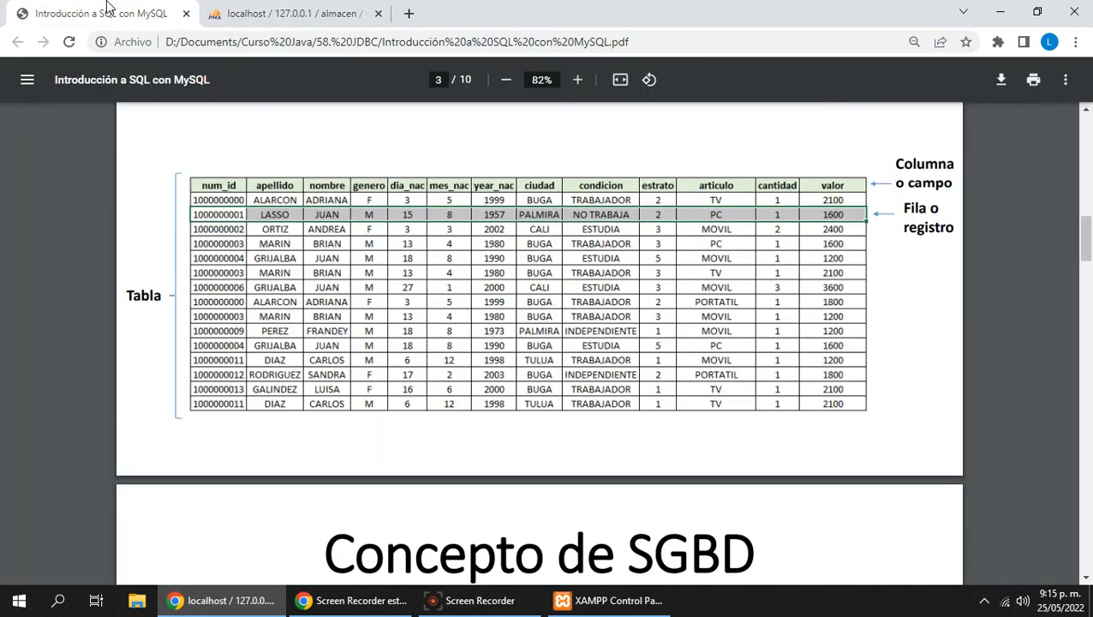
click(361, 23)
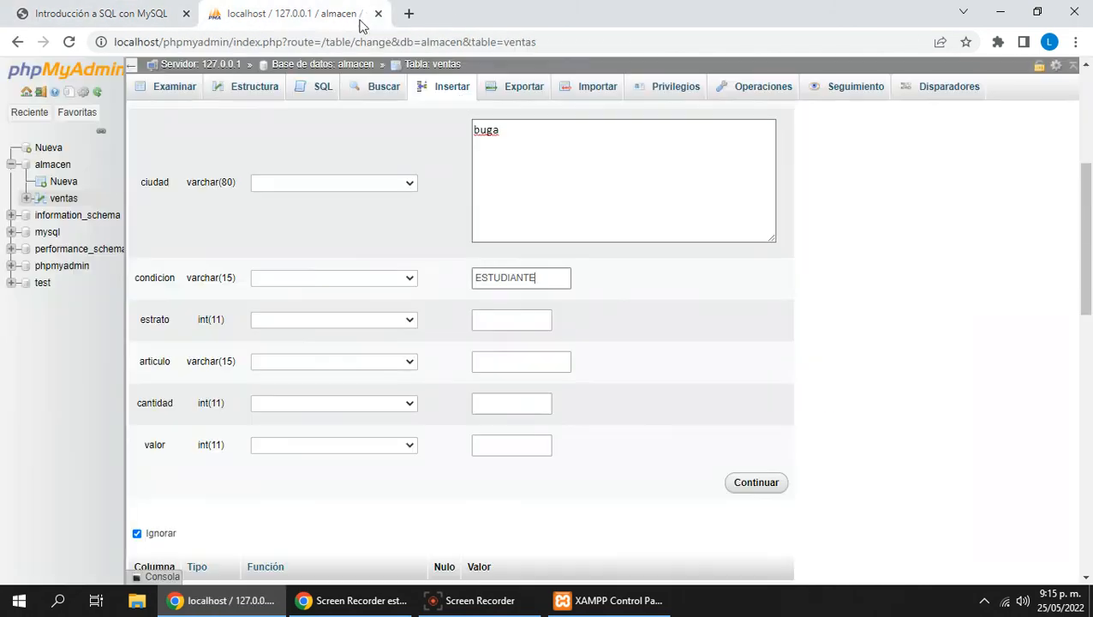
key(BackSpace)
key(BackSpace)
Set estrato to 2 and articulo to TV in the new row
click(524, 320)
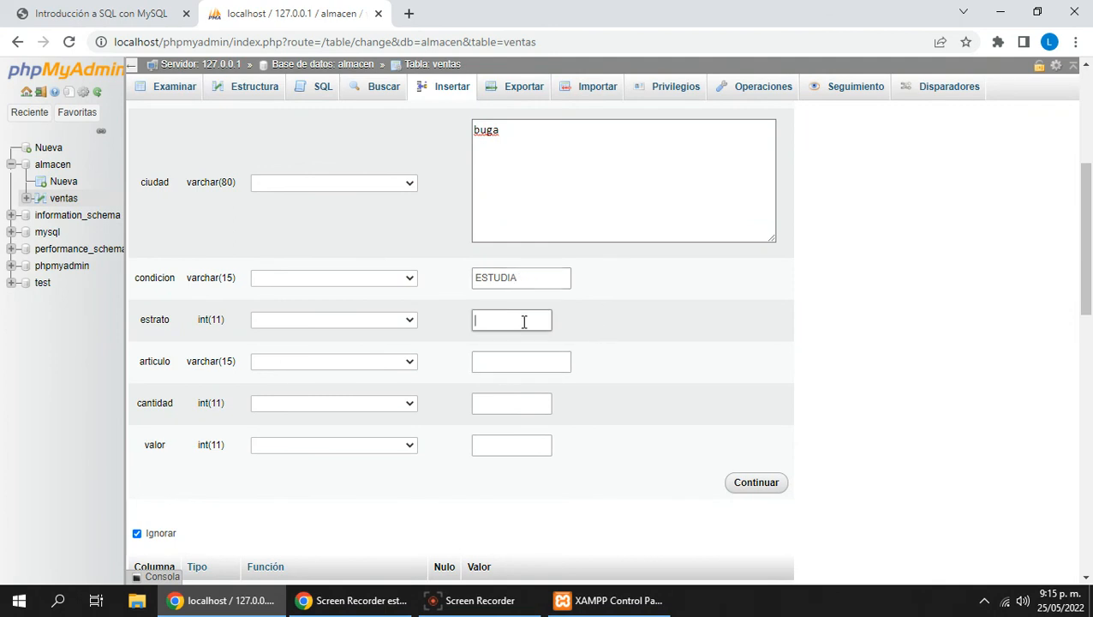
text(2)
click(499, 361)
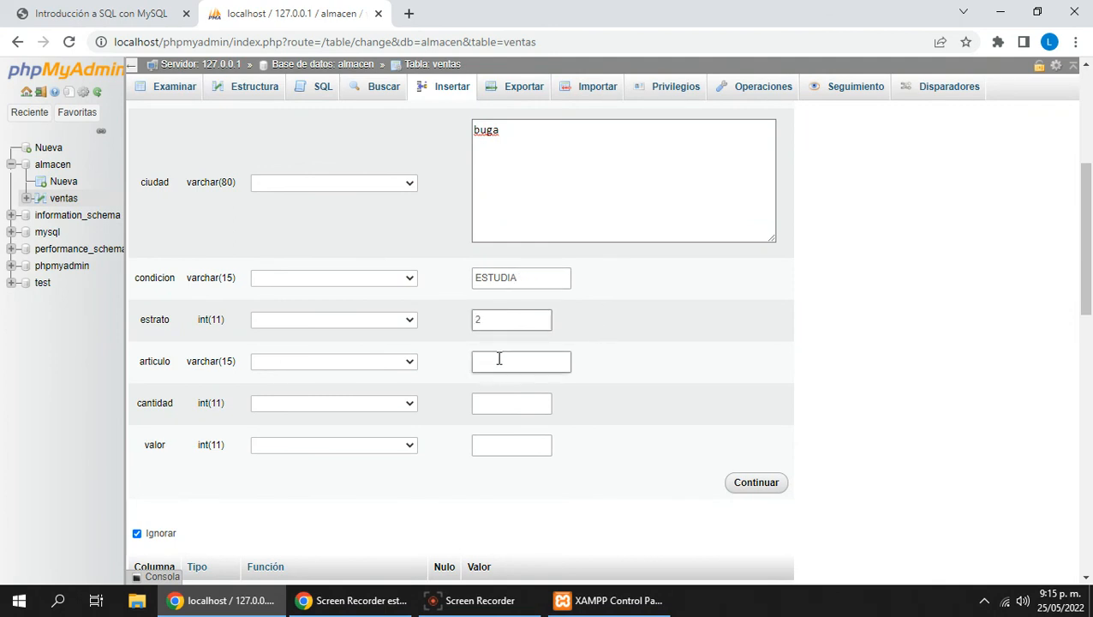
text(te)
key(BackSpace)
key(BackSpace)
key(BackSpace)
text(TV)
Set cantidad to 1 and valor to 1200, and insert the row into ventas
click(496, 398)
text(1)
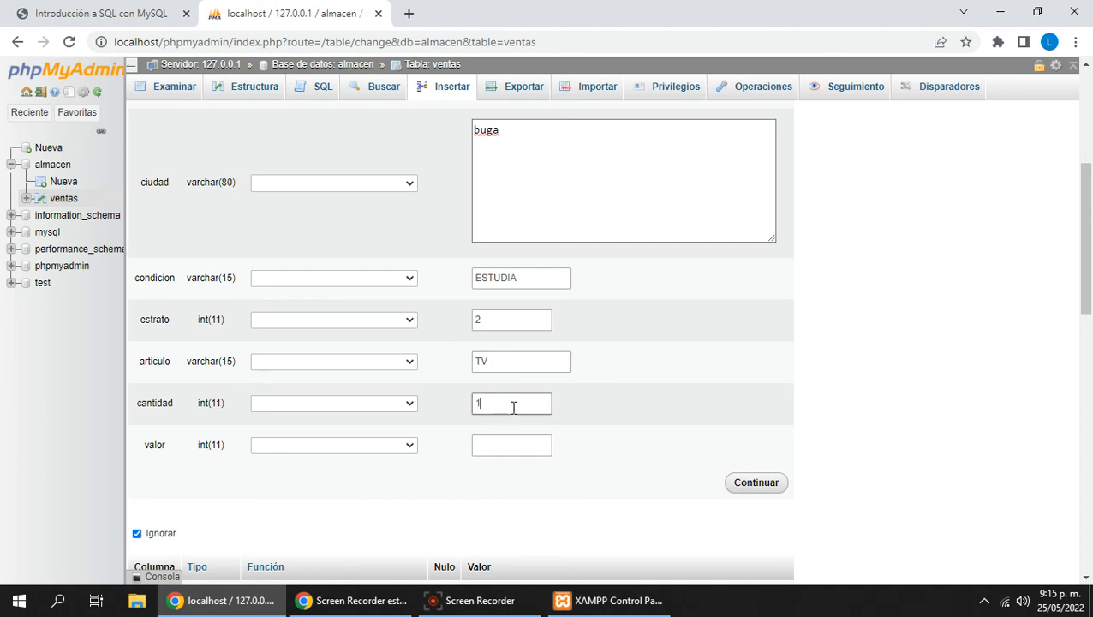
scroll(487, 393, down, 1)
click(498, 364)
text(1200)
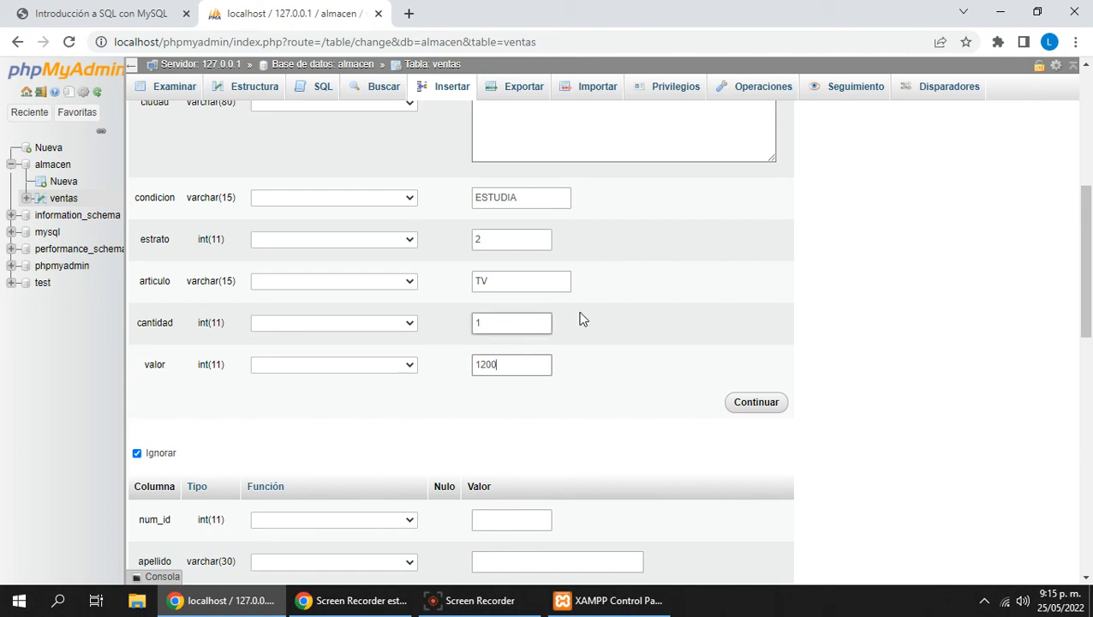
click(758, 404)
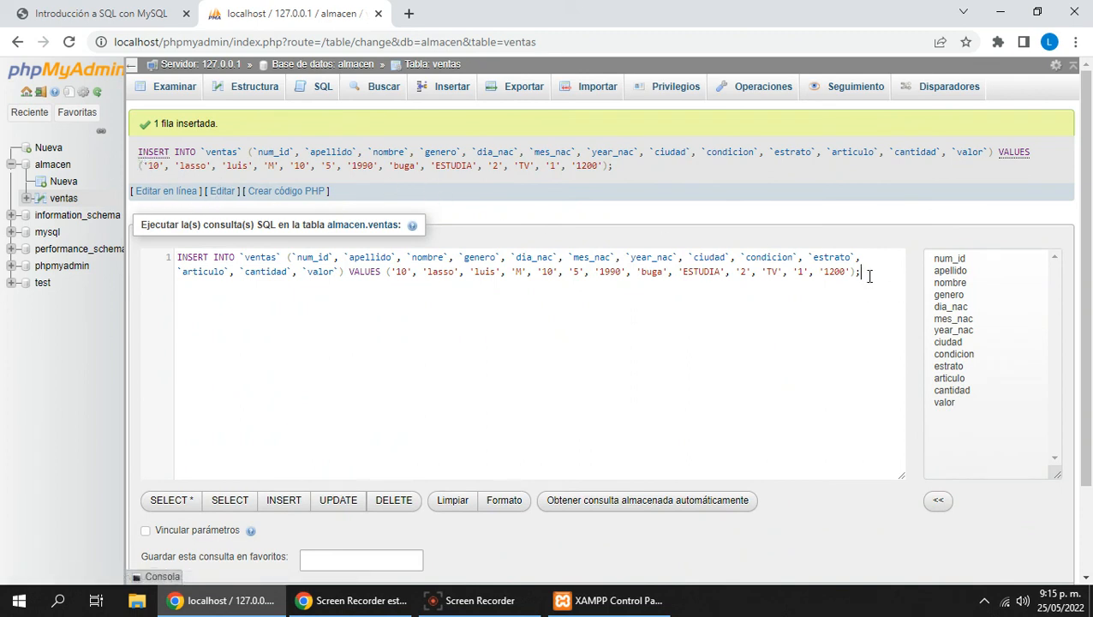
Highlight the INSERT INTO statement generated for the new ventas row to examine its syntax
drag(859, 271, 180, 250)
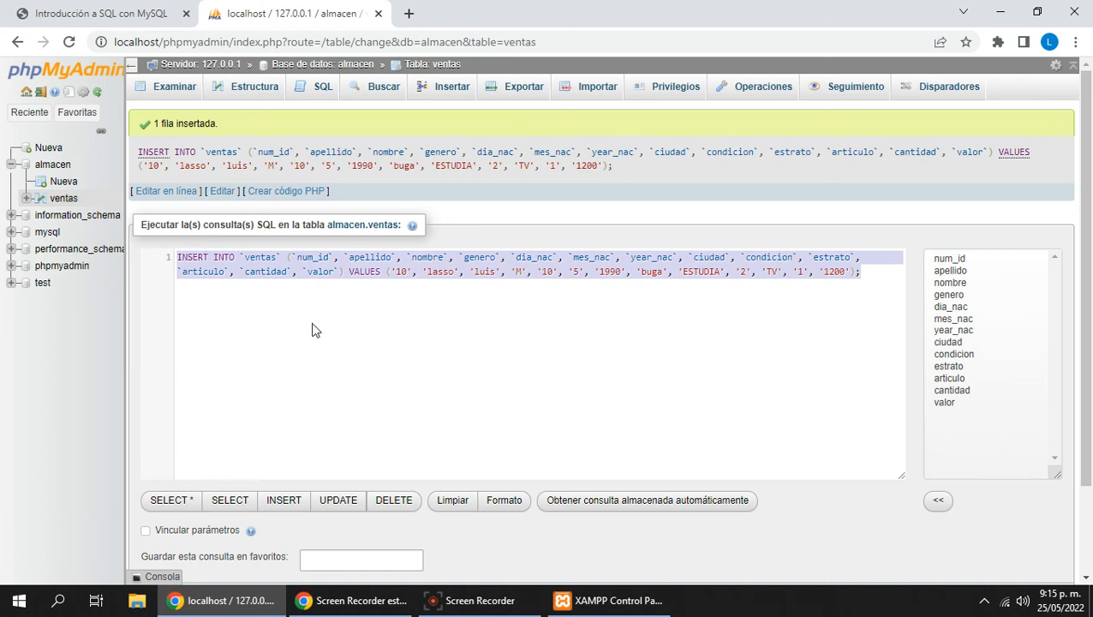
click(236, 302)
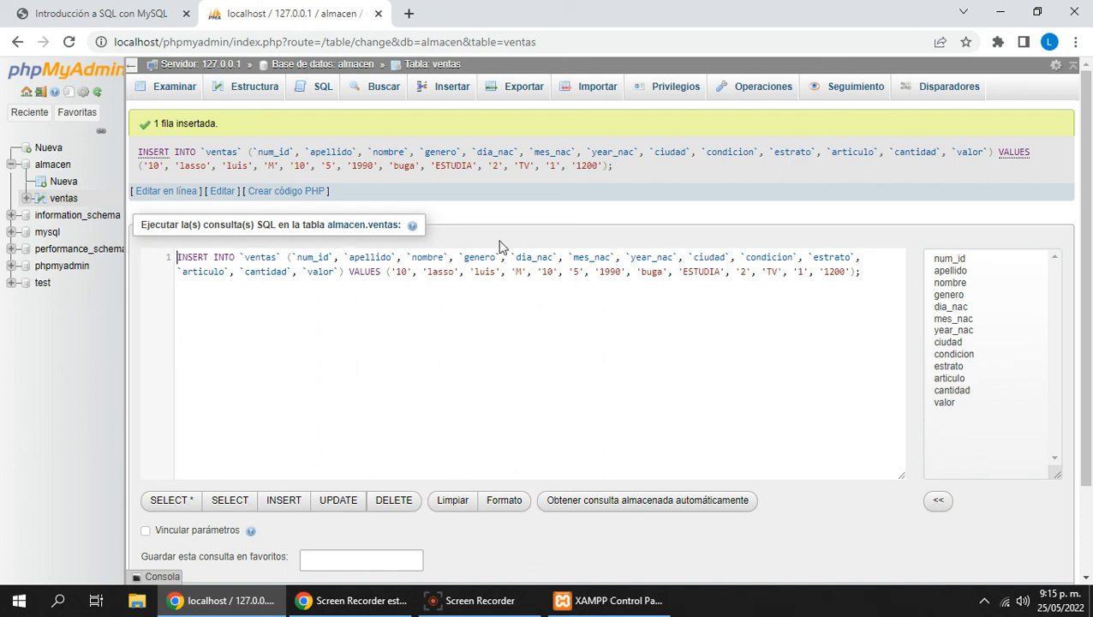
key(ctrl+a)
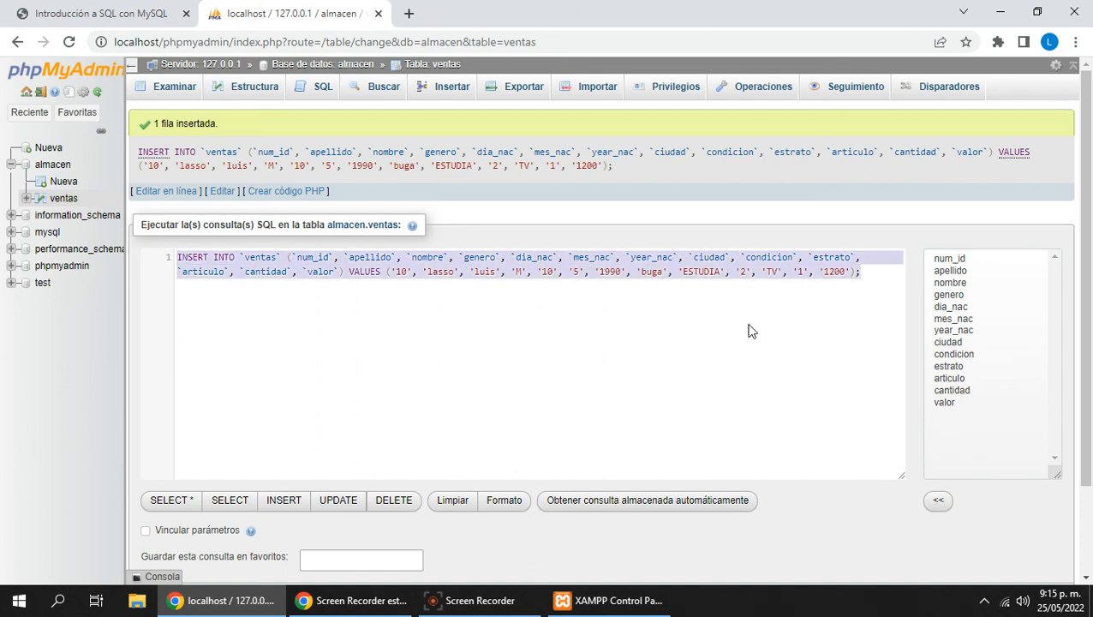
click(771, 297)
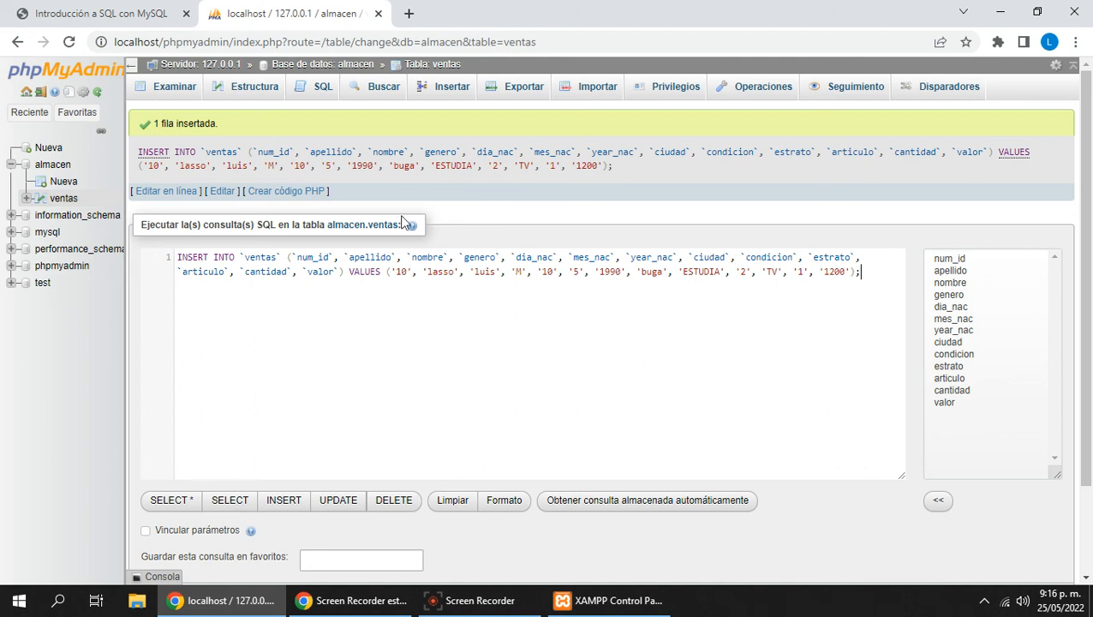
Browse the ventas table's records, highlighting the SELECT query and the inserted row to examine them
click(173, 92)
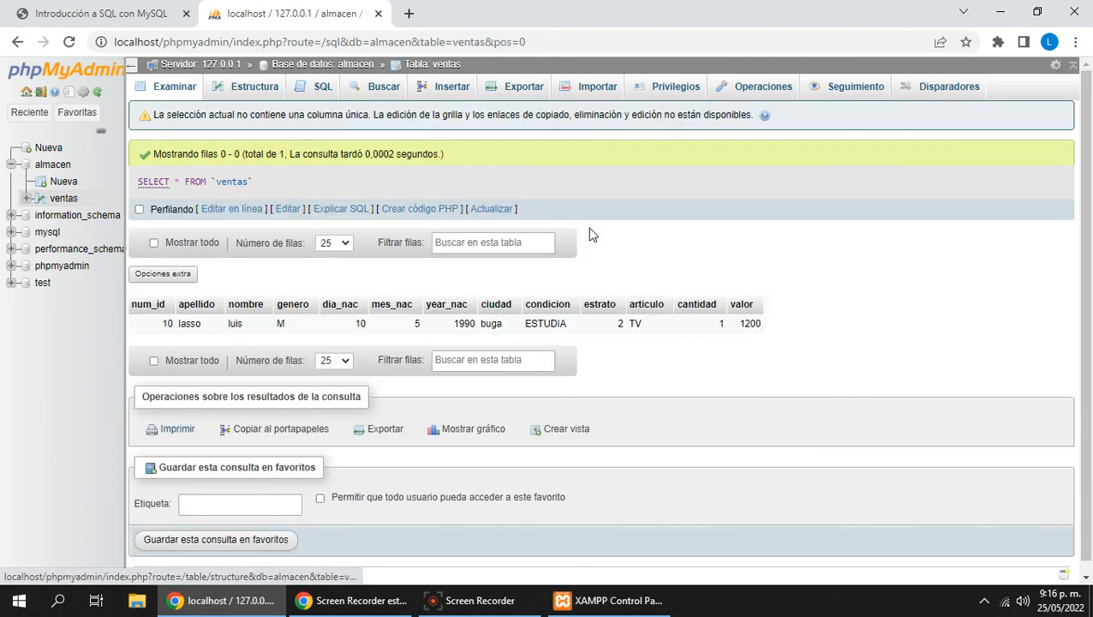
drag(270, 185, 140, 186)
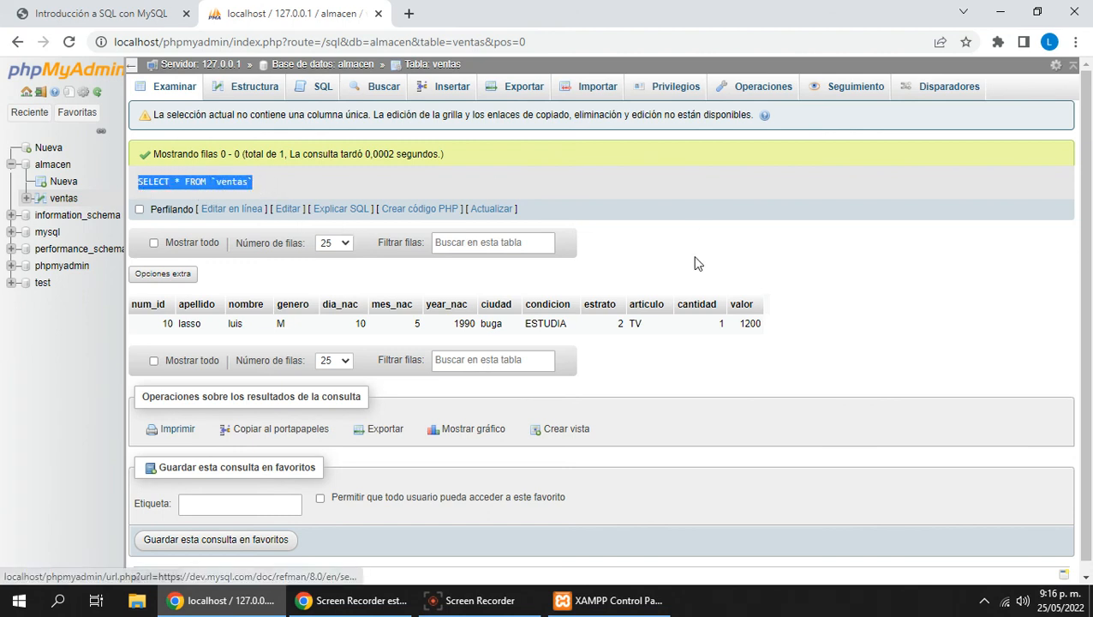
click(717, 255)
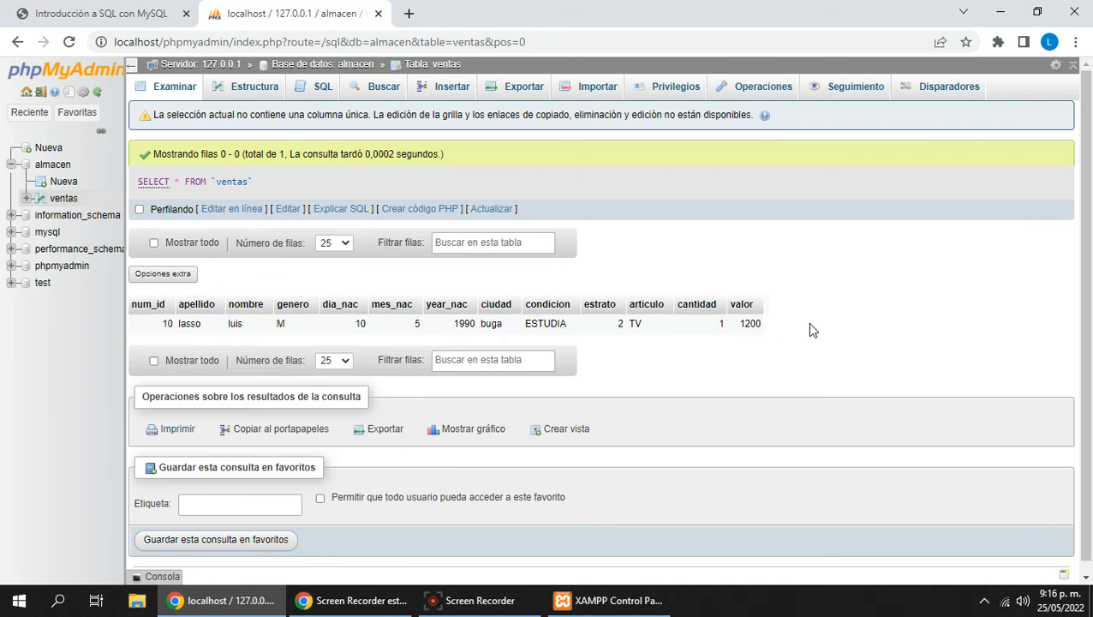
drag(811, 332, 162, 325)
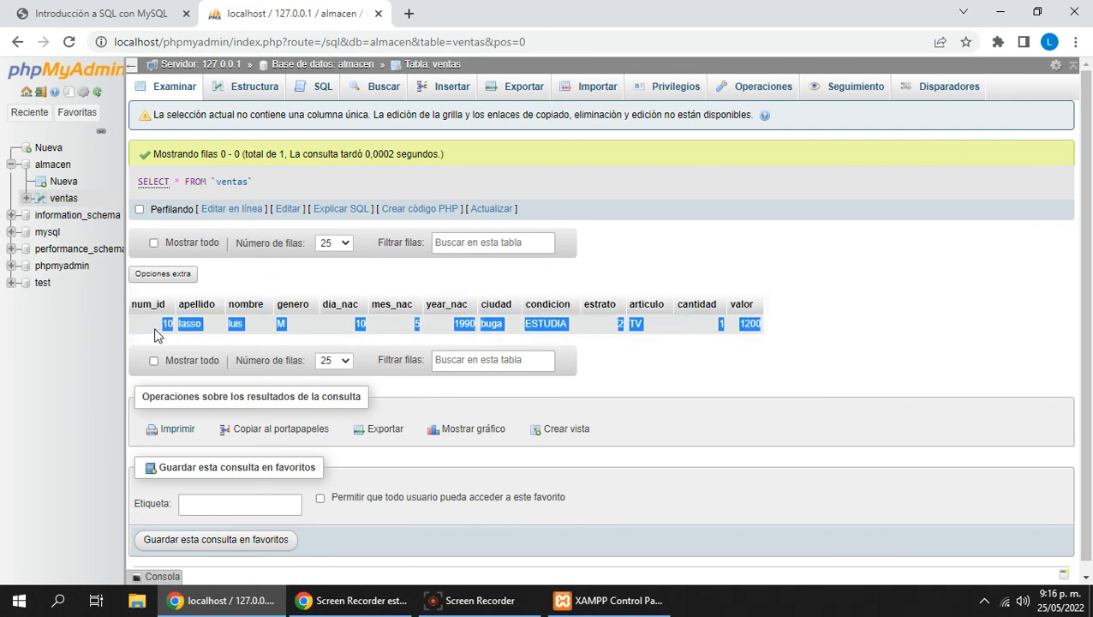
click(991, 322)
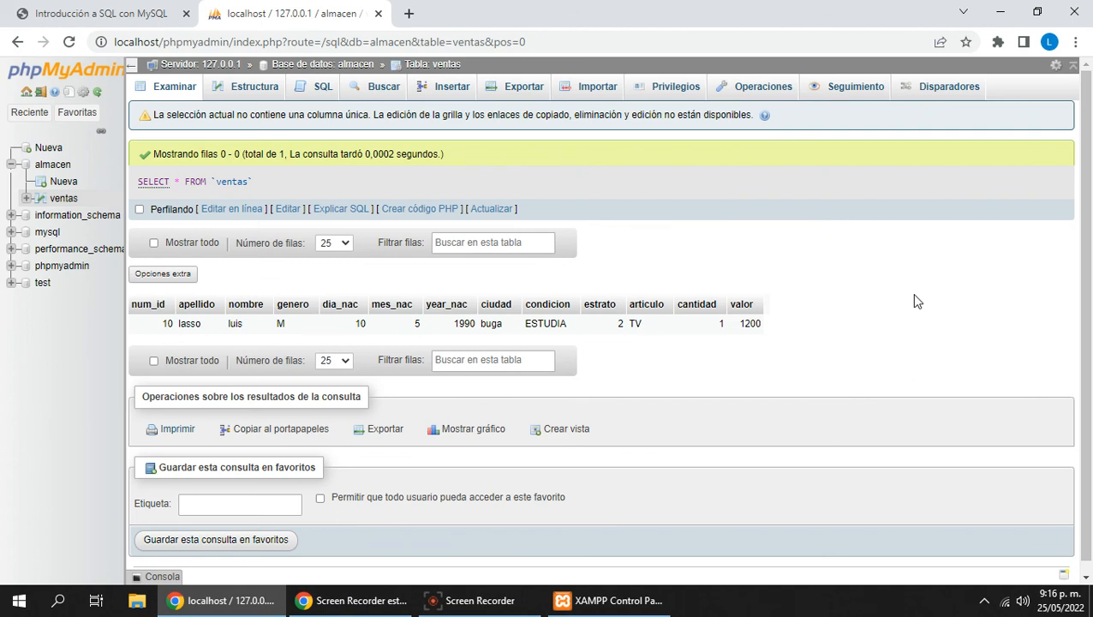
Start a second row in ventas, entering the ID number, the customer's surname and first name, and genero F
click(452, 96)
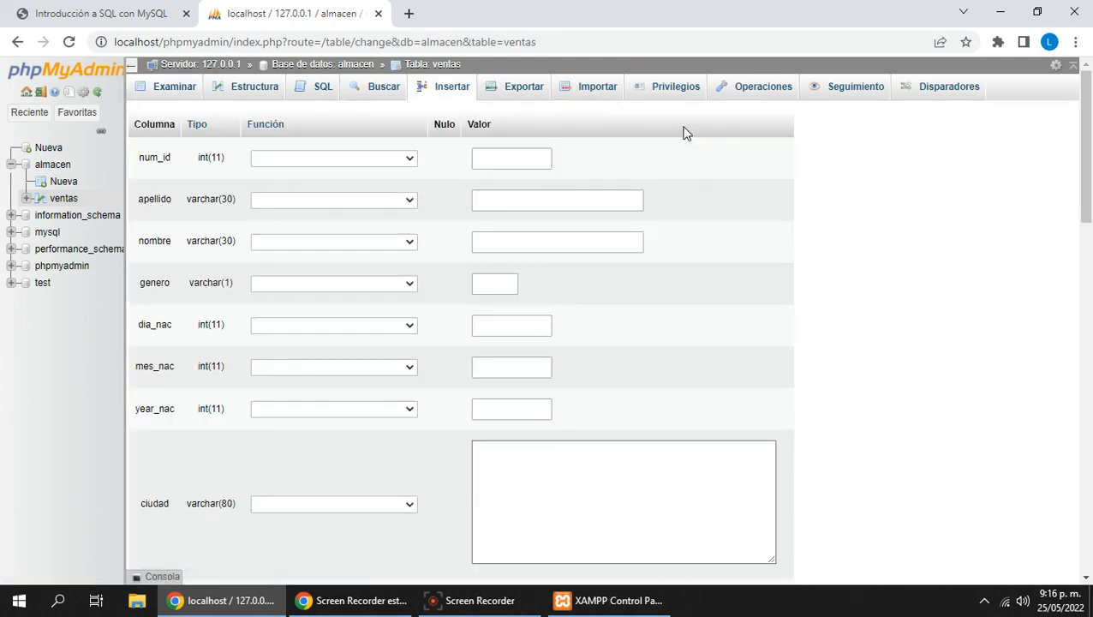
click(516, 153)
text(20)
click(505, 200)
text(FOA)
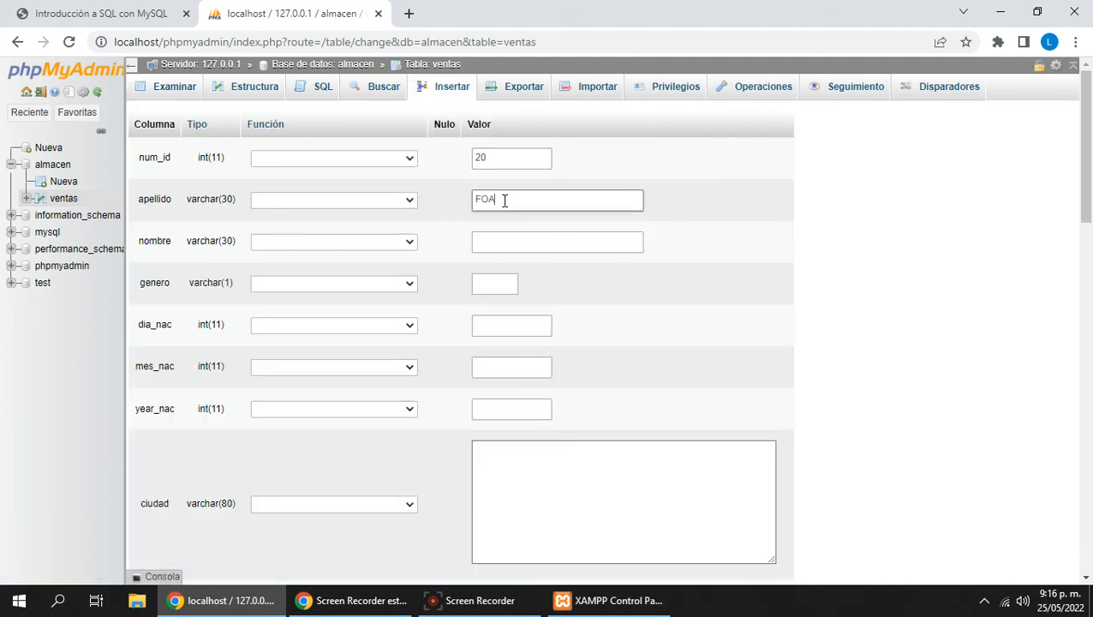
key(BackSpace)
key(BackSpace)
key(BackSpace)
text(roa)
click(514, 241)
text(ana)
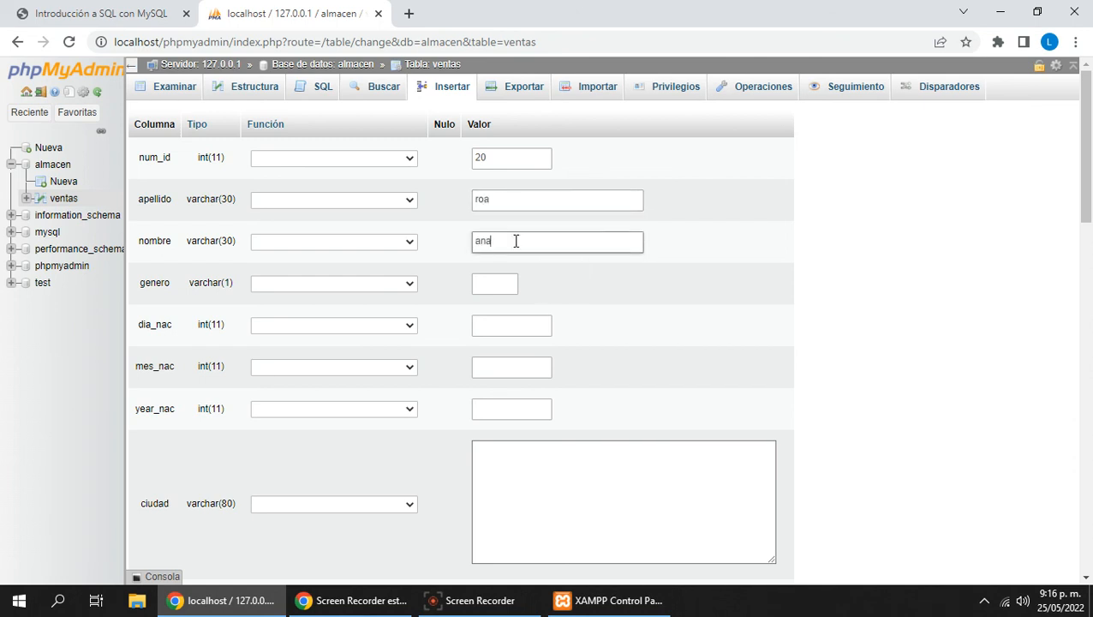
click(483, 283)
text(F)
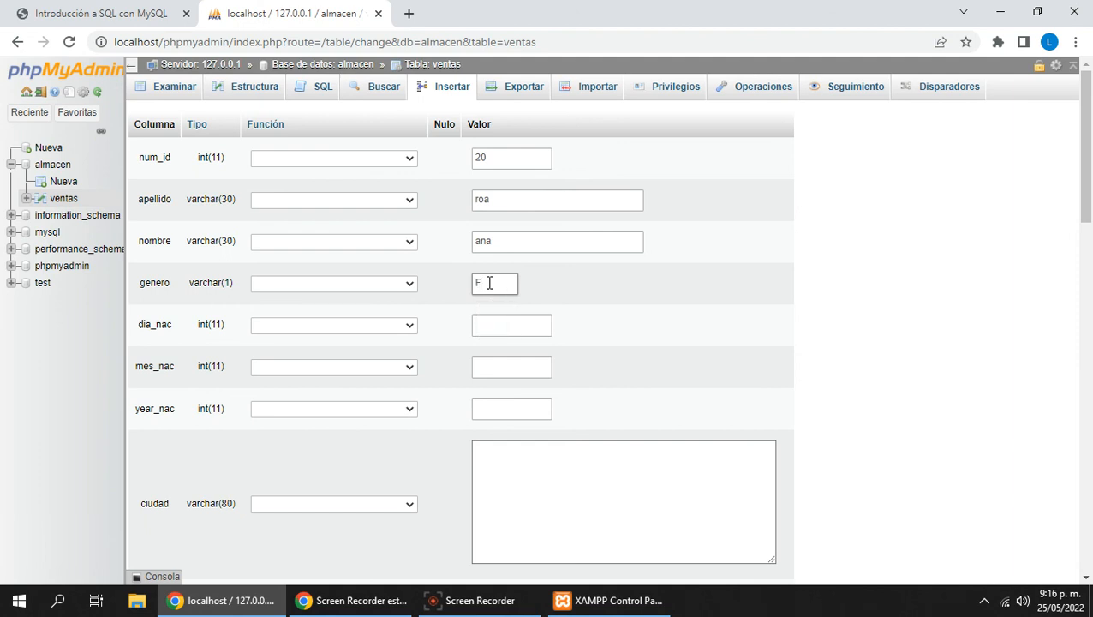
Enter the customer's birth day, month and year in dia_nac, mes_nac and year_nac for the second ventas row
click(519, 327)
text(14)
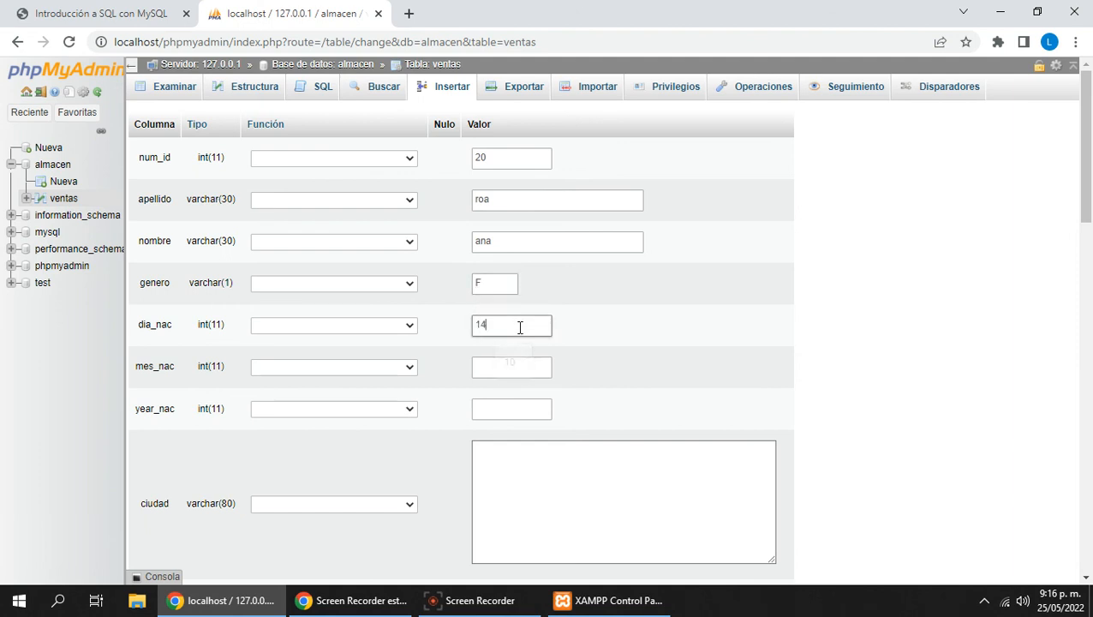
click(507, 366)
text(10)
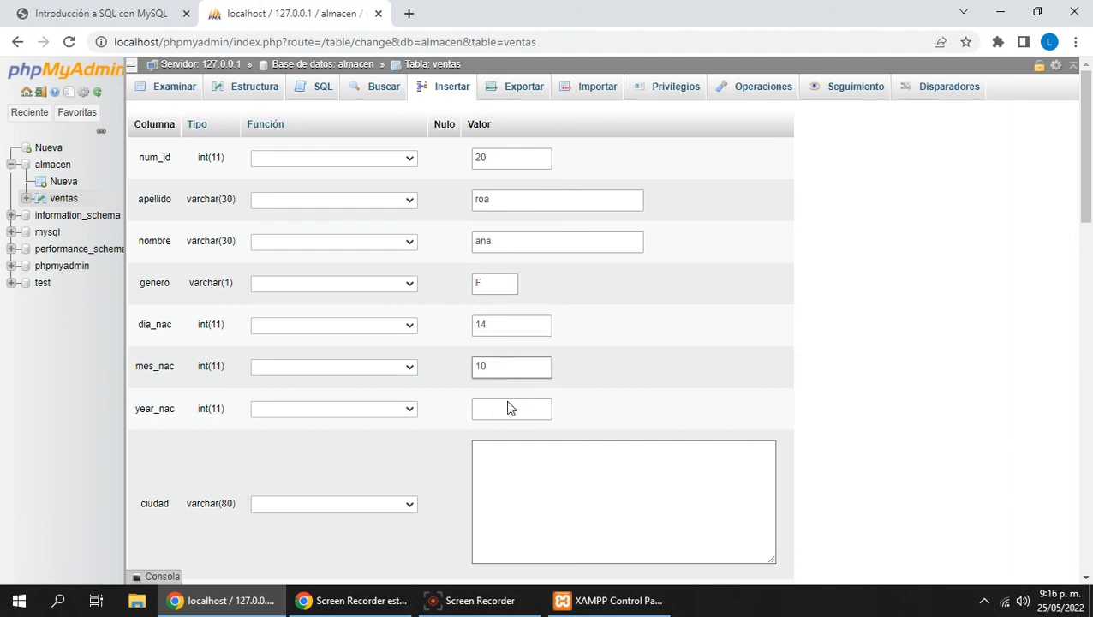
click(507, 408)
text(2000)
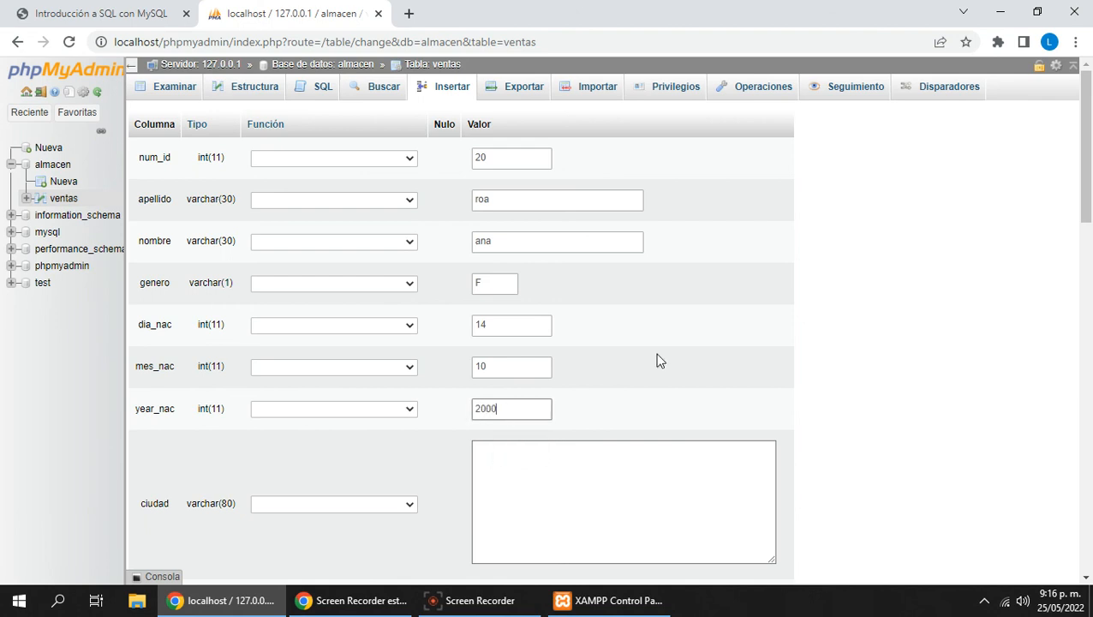
Set ciudad to tulua, condicion to ESTUDIA and estrato to 3 for the second ventas row
scroll(653, 377, down, 3)
click(576, 222)
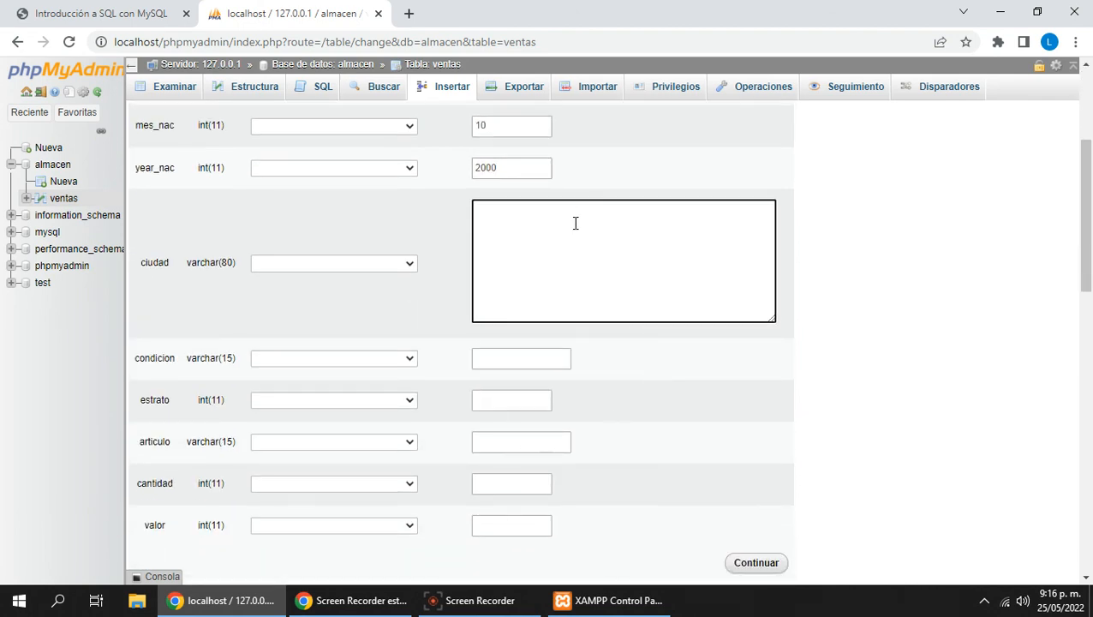
text(tulua)
scroll(436, 260, down, 1)
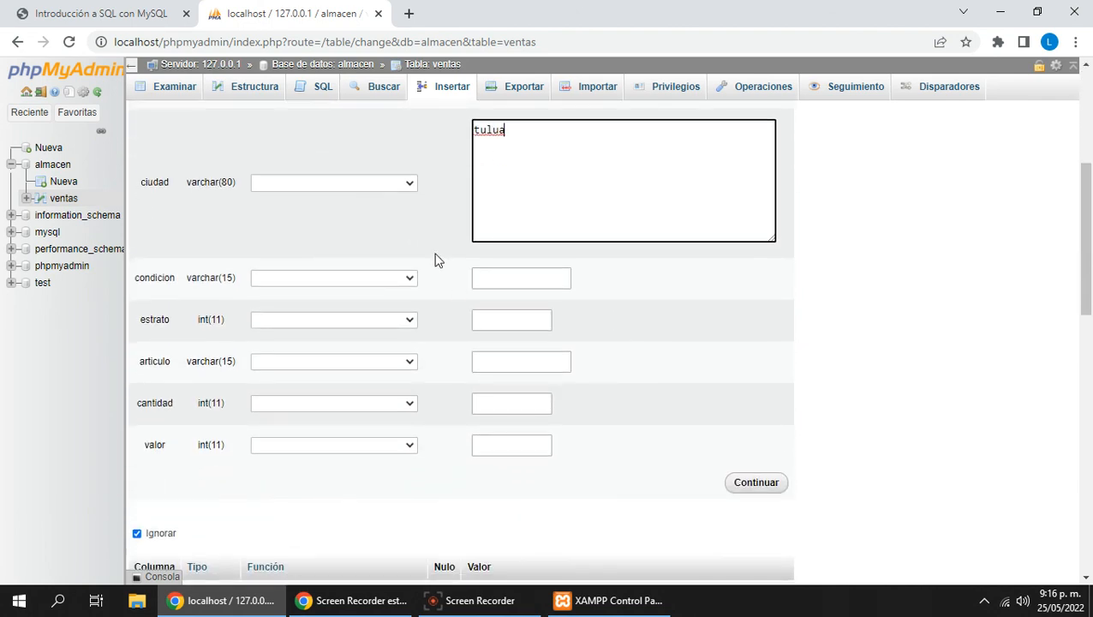
click(505, 276)
click(547, 315)
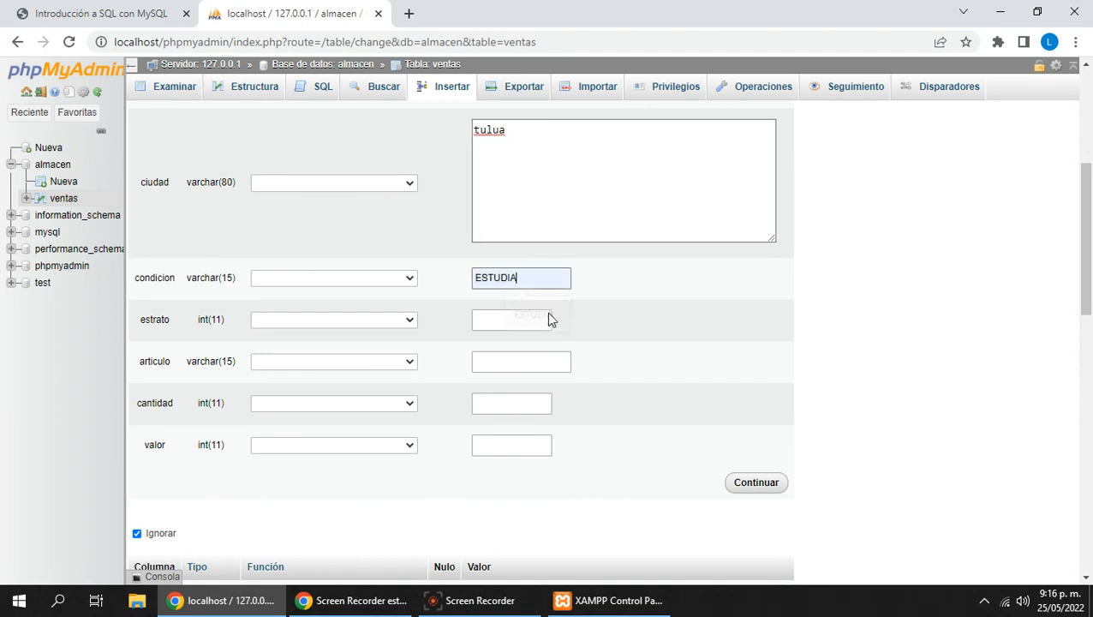
click(511, 328)
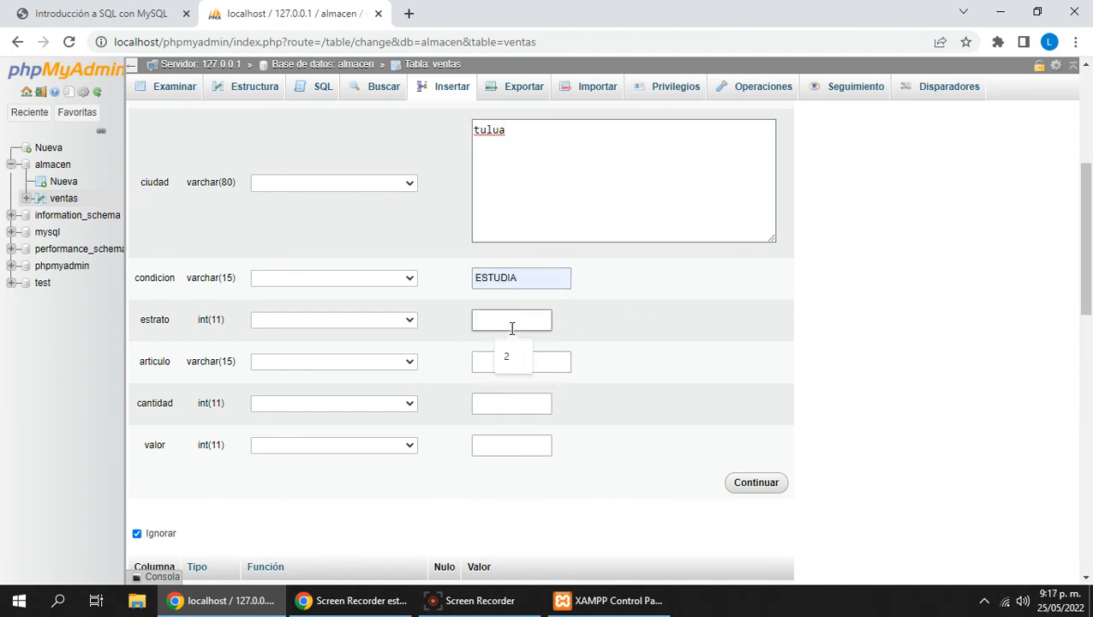
text(3)
Set articulo to PC, cantidad to 1 and valor to 2000, and insert the second row into ventas
click(504, 361)
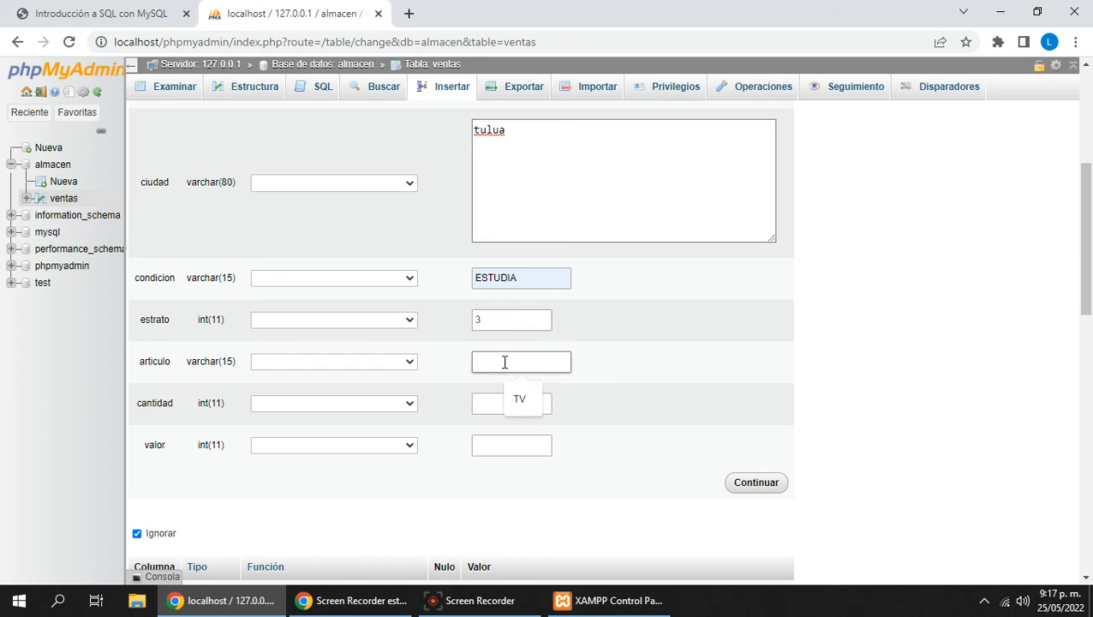
text(PC)
click(494, 403)
text(1)
click(501, 447)
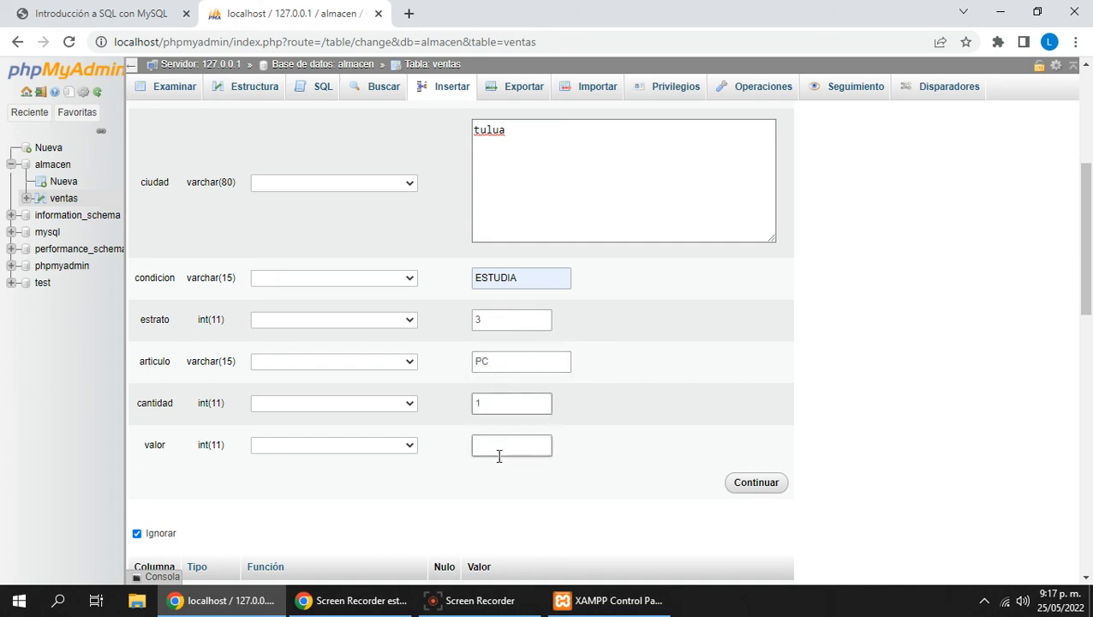
text(2000)
click(758, 492)
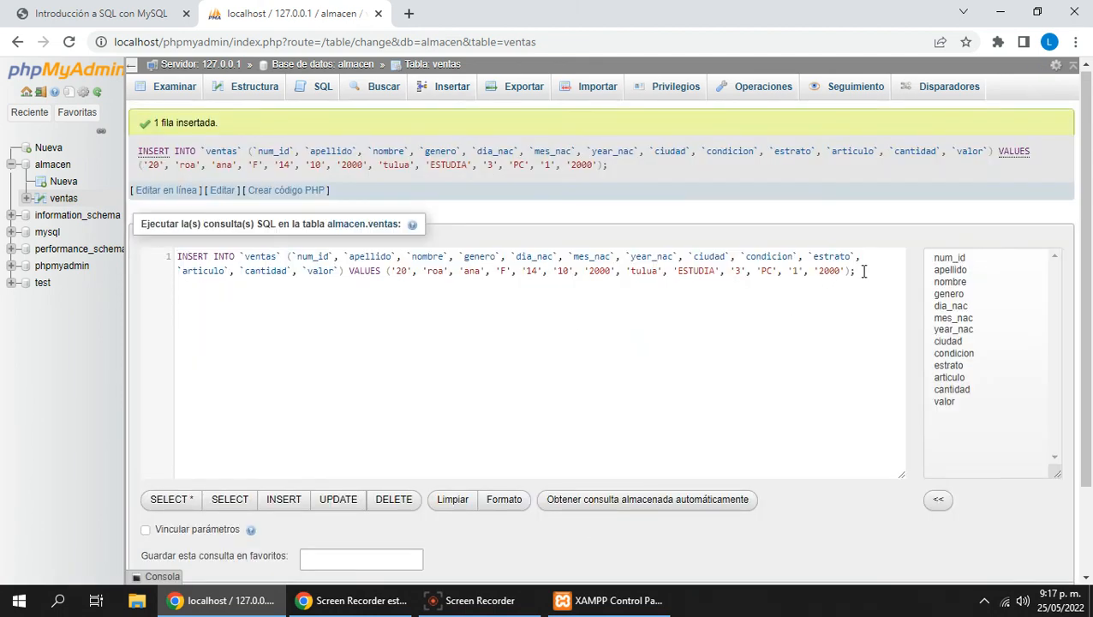
Highlight the INSERT INTO statement generated for the second row, and browse the ventas table's records
drag(856, 271, 176, 251)
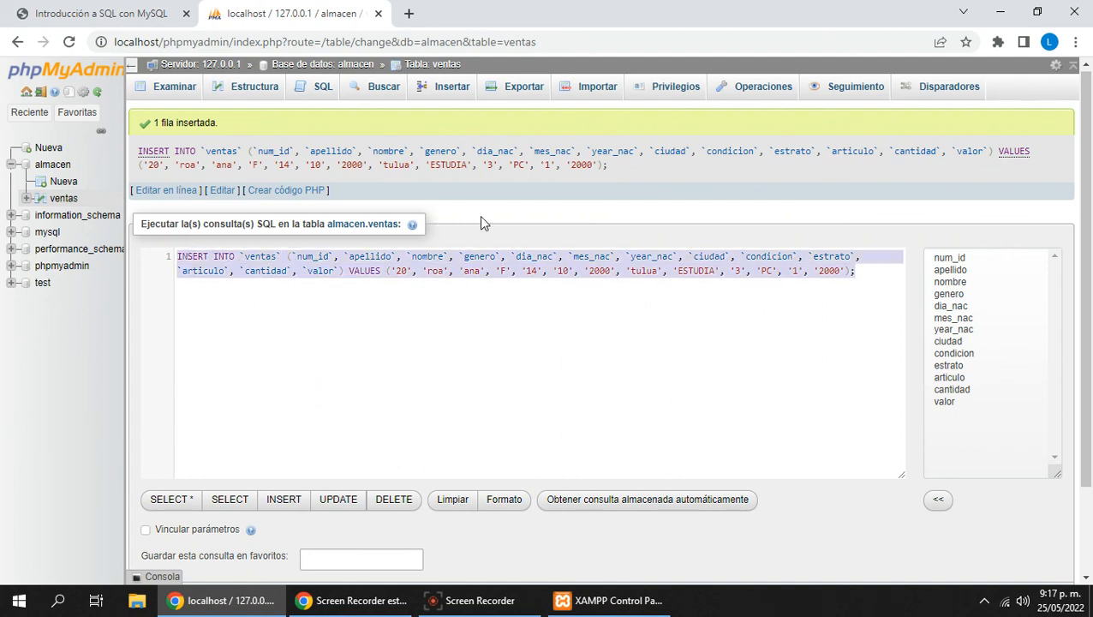
click(165, 89)
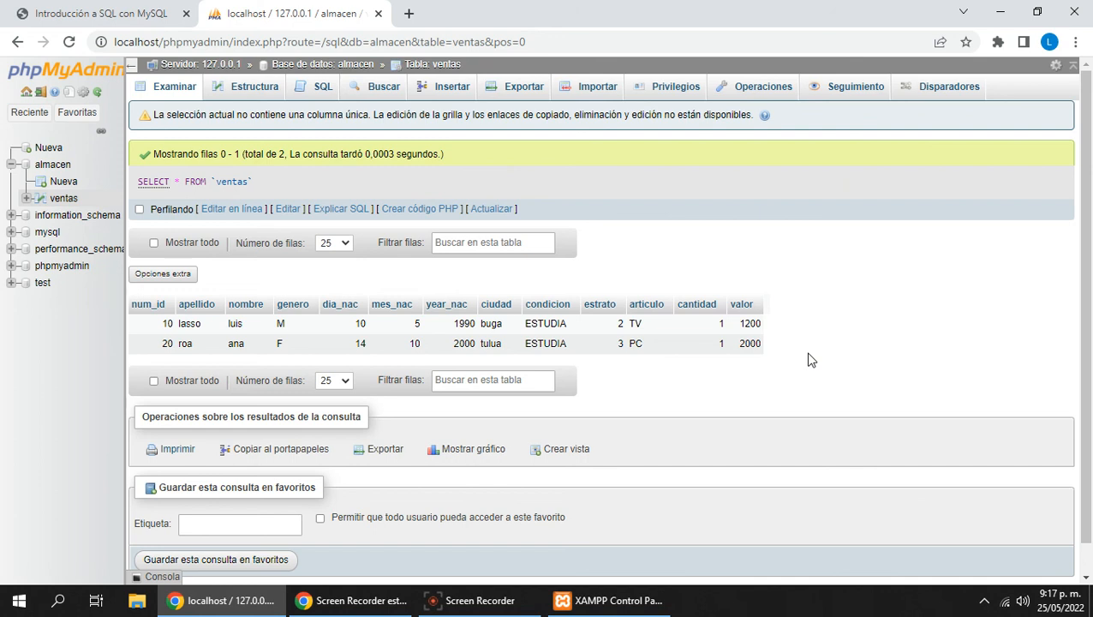
Search the ventas table for the record whose num_id equals the first customer's ID number, using the = operator
click(380, 89)
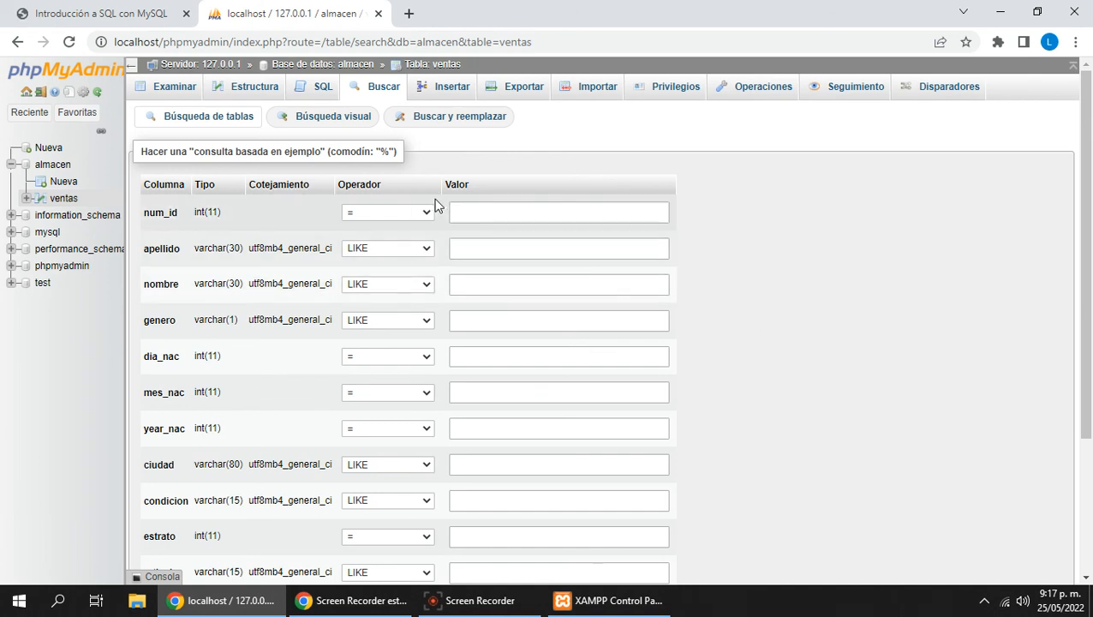
click(479, 212)
click(420, 217)
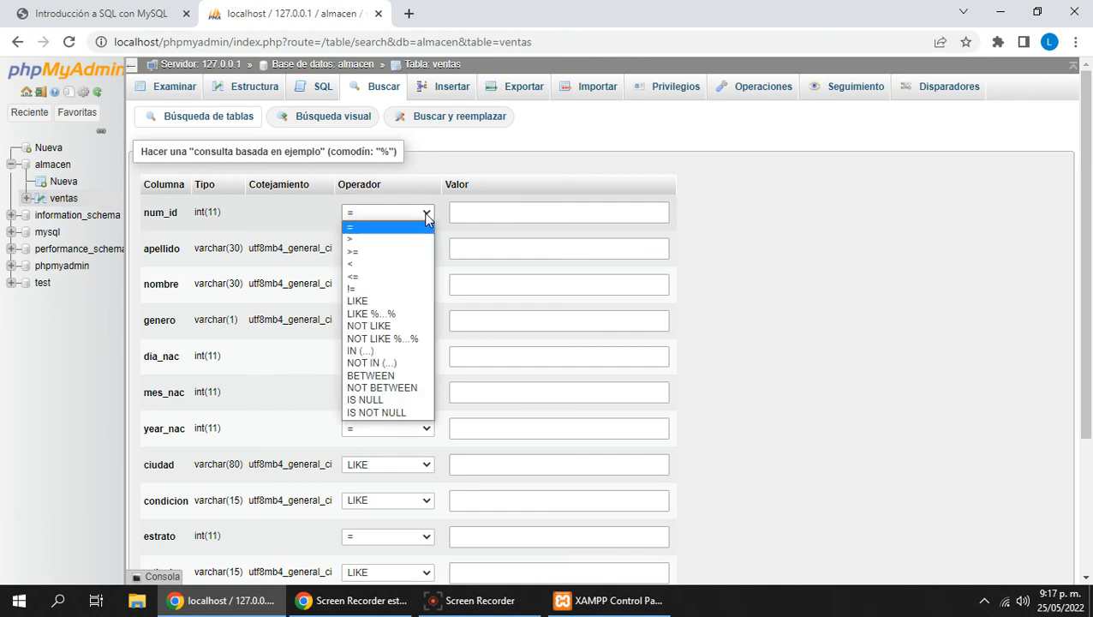
click(374, 228)
click(472, 214)
text(1)
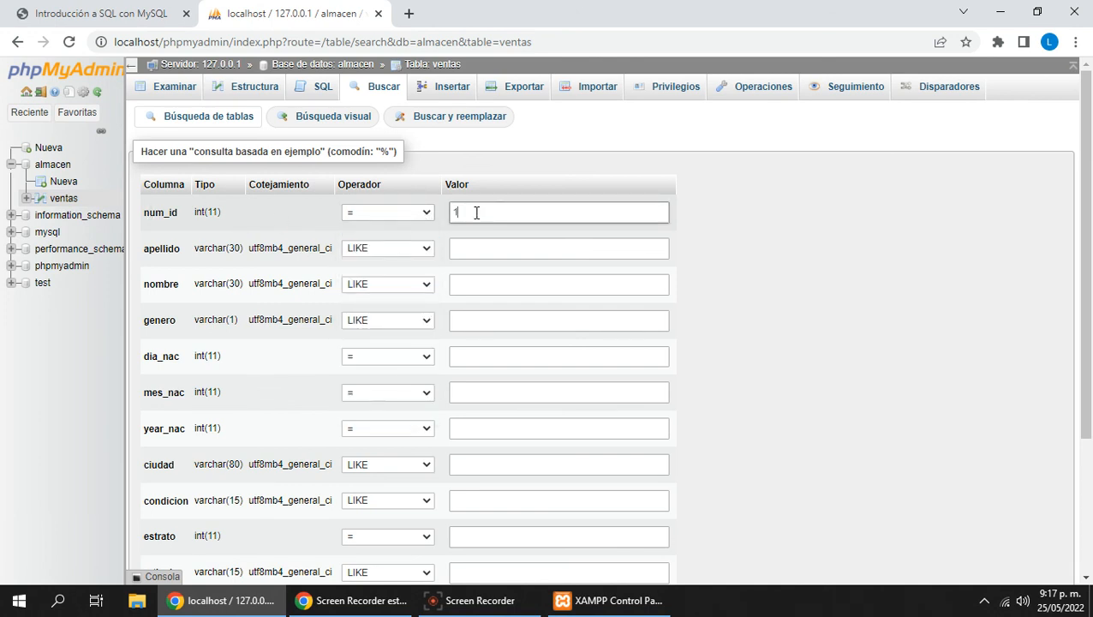
text(0)
scroll(769, 275, down, 3)
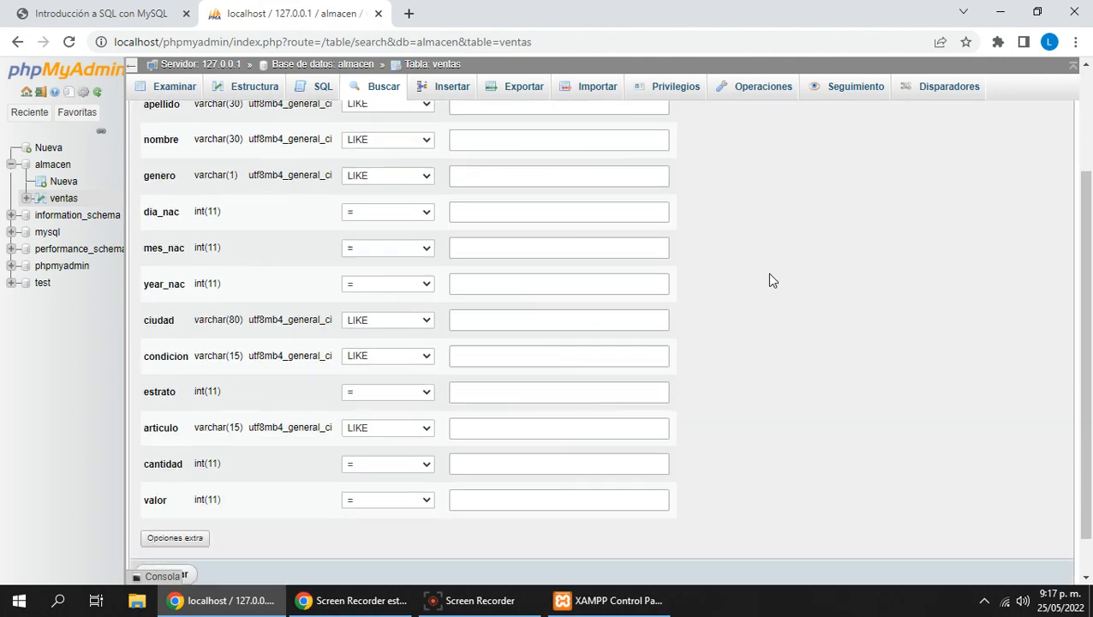
click(167, 529)
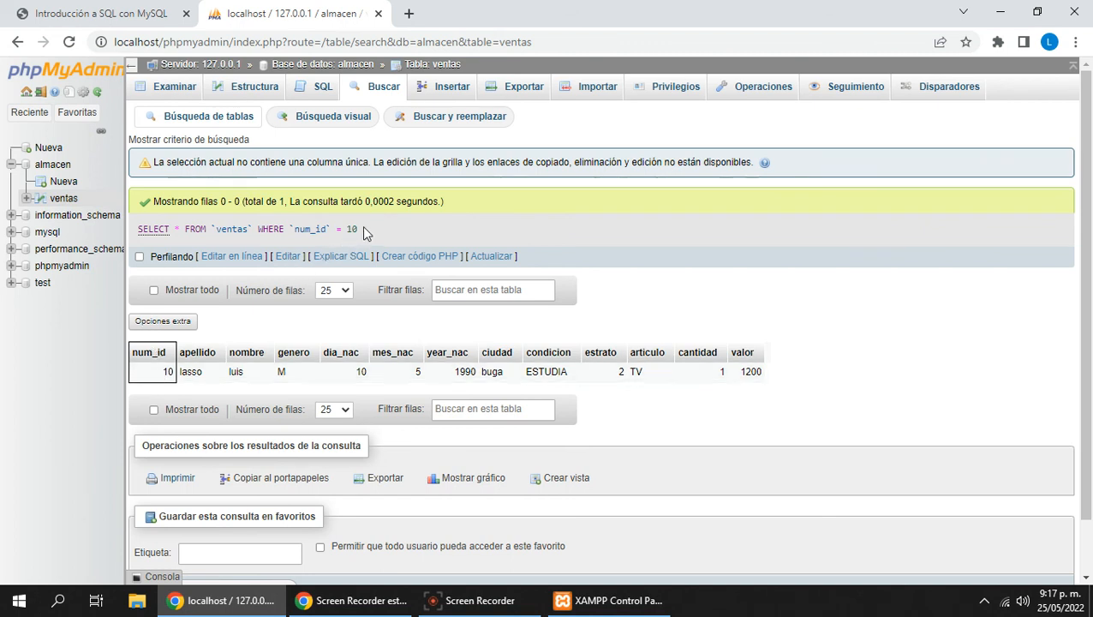
Highlight the SELECT query with its WHERE condition on num_id to examine its syntax
drag(358, 229, 138, 231)
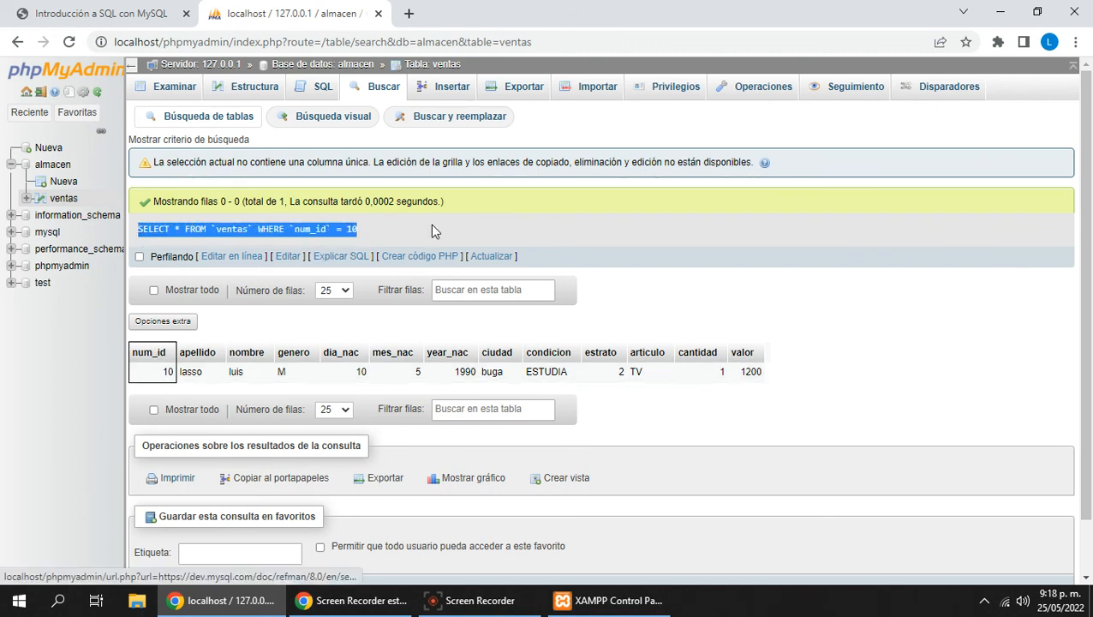
drag(377, 225, 138, 231)
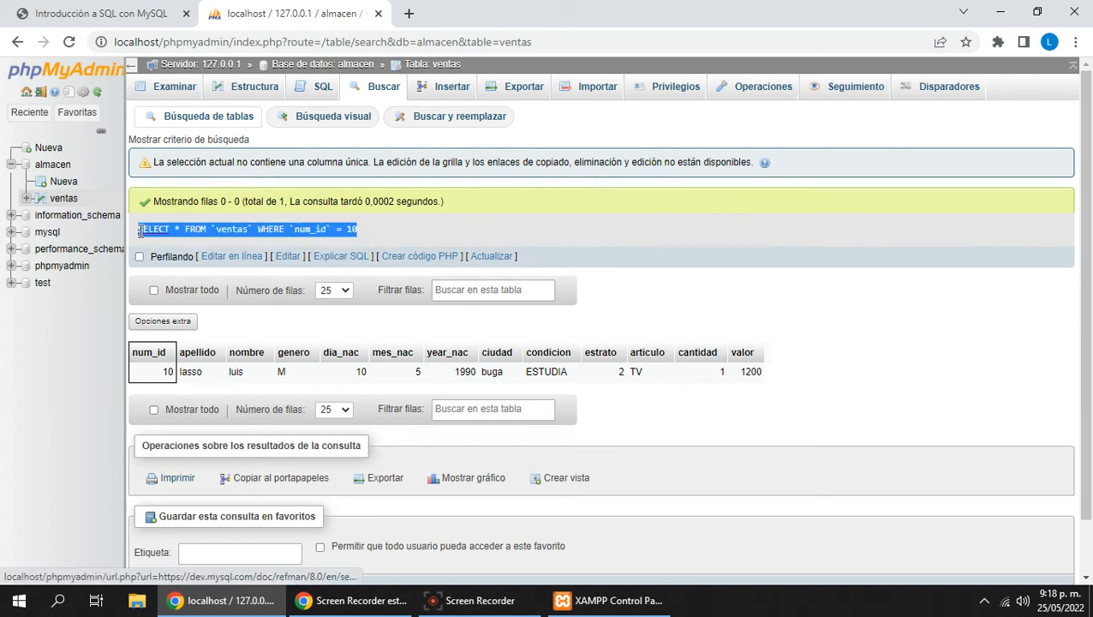
click(430, 232)
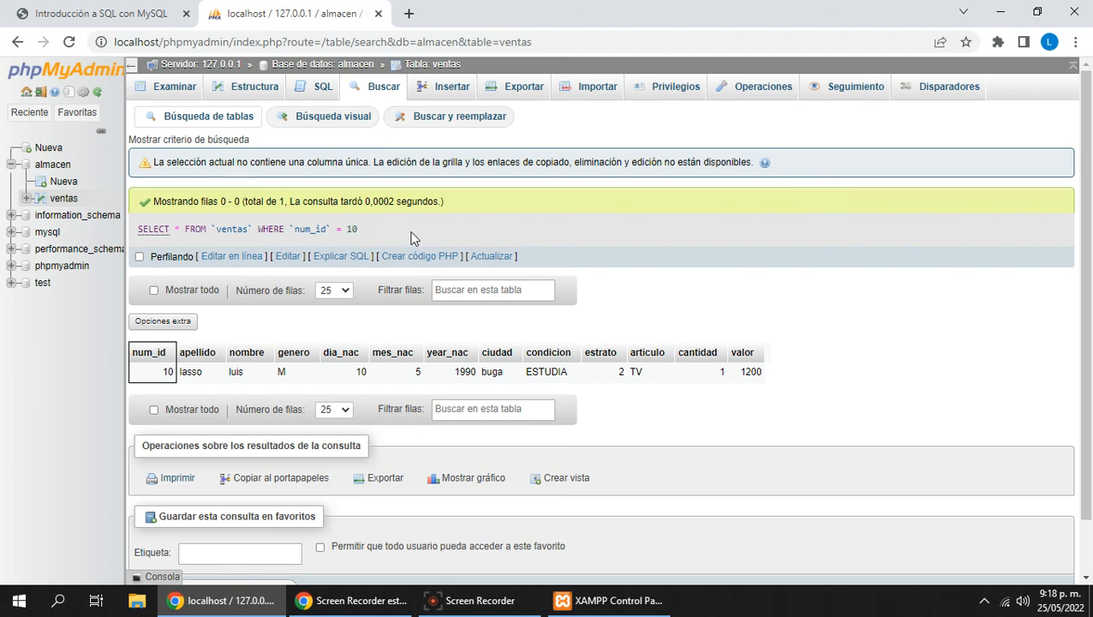
Search the ventas table for records whose genero matches M, using the LIKE operator
click(382, 92)
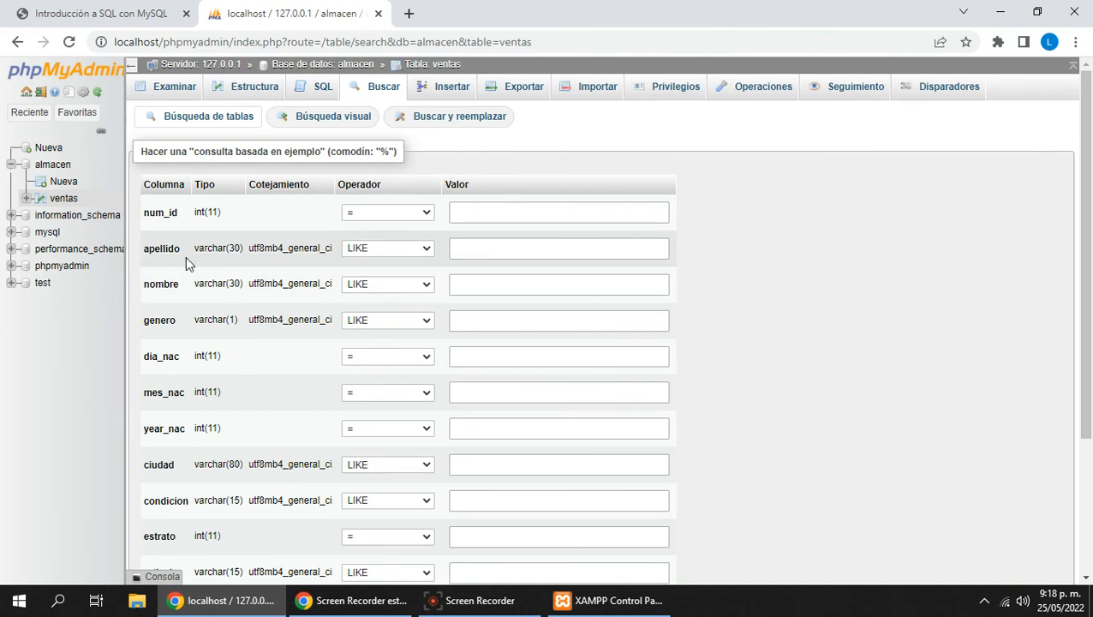
click(425, 321)
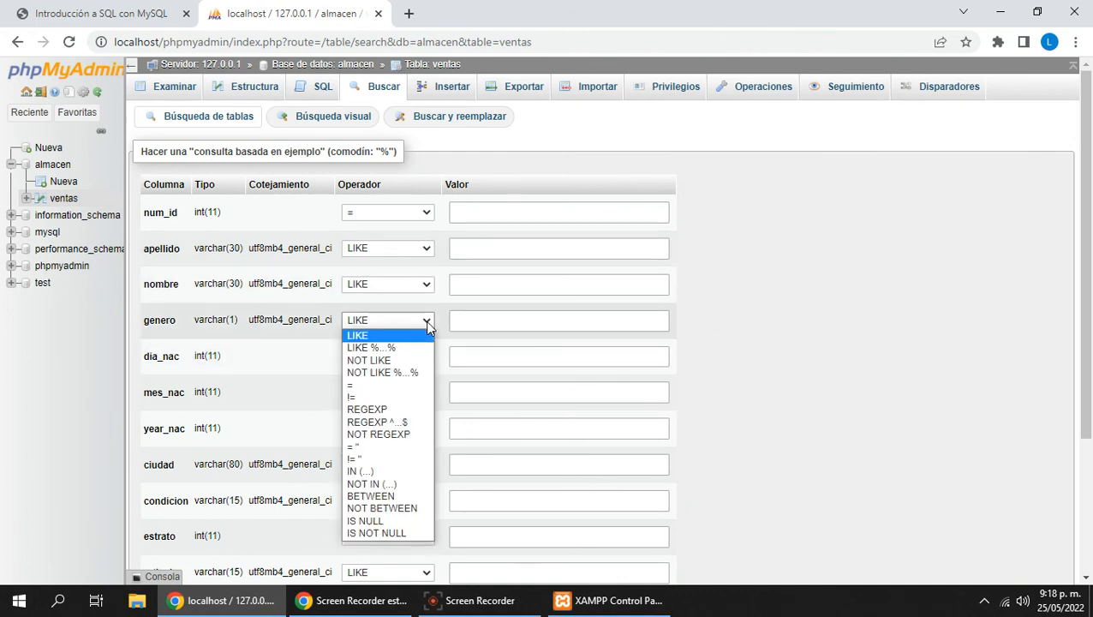
click(425, 335)
click(524, 323)
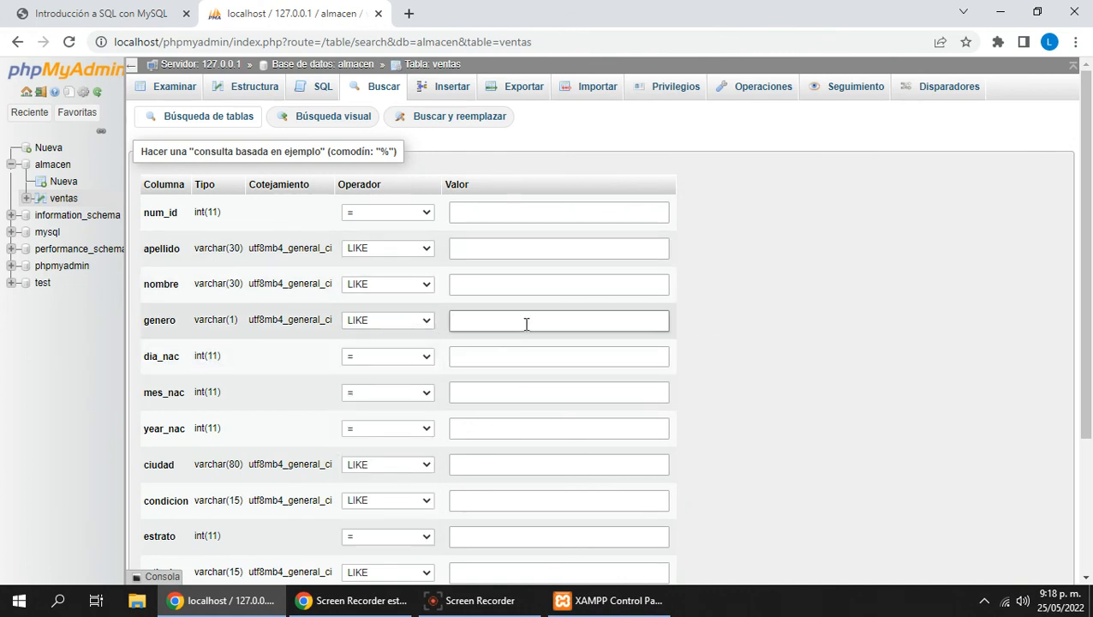
text(M)
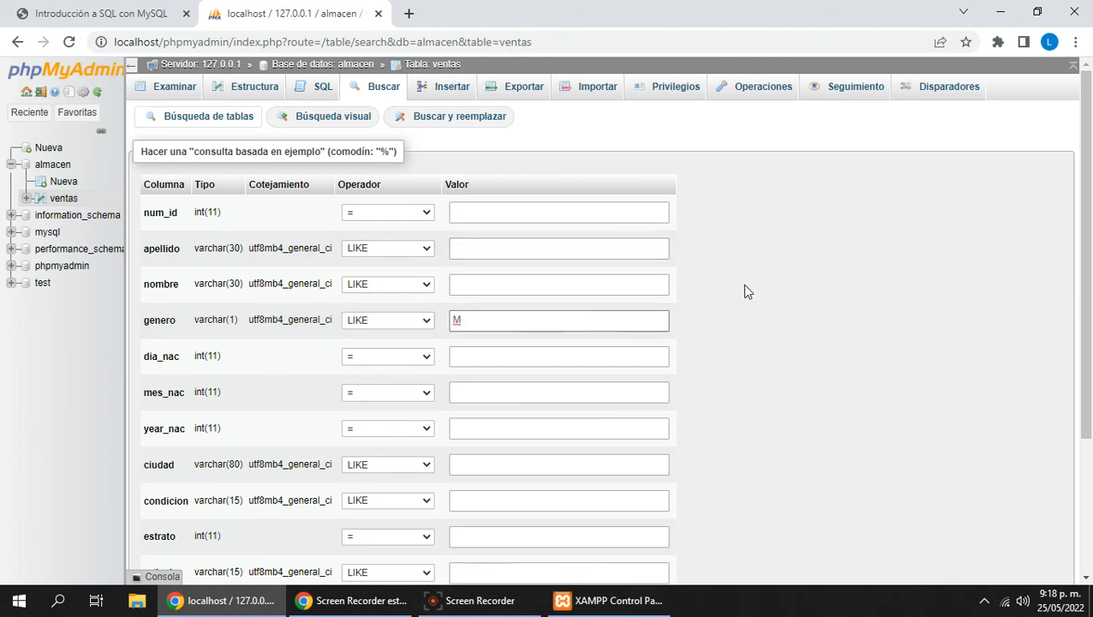
scroll(775, 302, down, 1)
scroll(779, 305, down, 2)
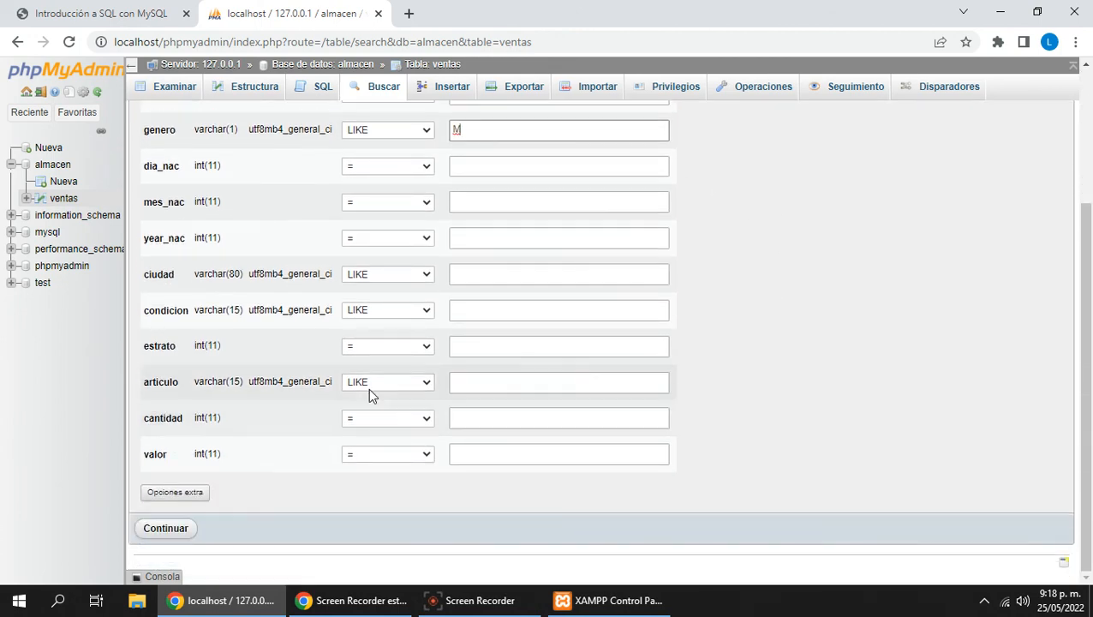
click(174, 533)
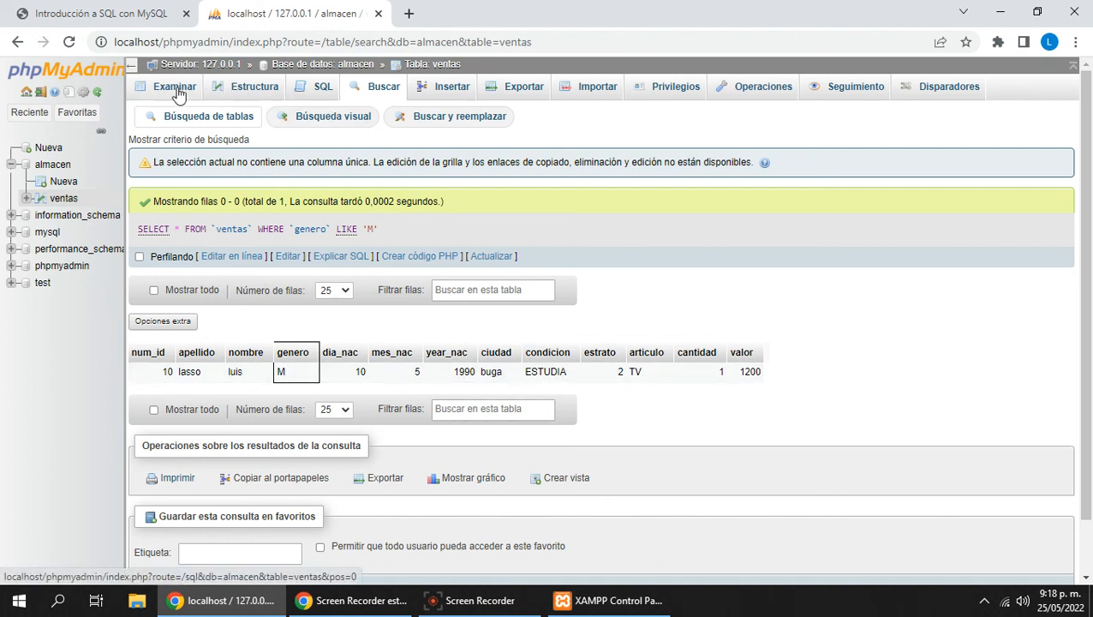
Start a third row in ventas, entering the ID number, the customer's surname and first name, and genero M
click(450, 92)
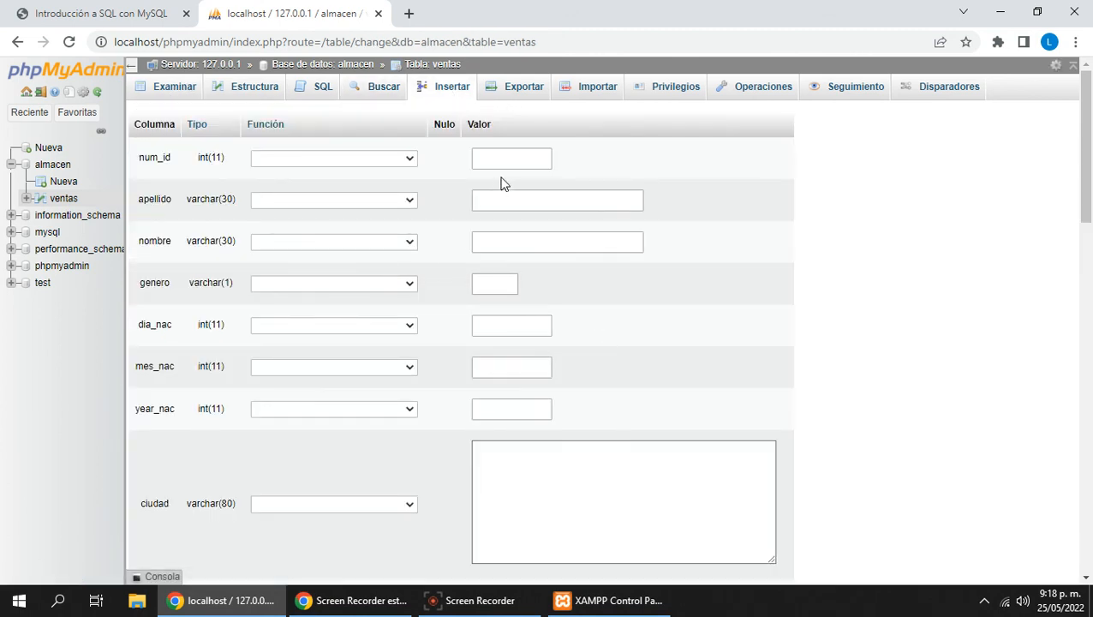
click(515, 154)
text(30)
click(507, 202)
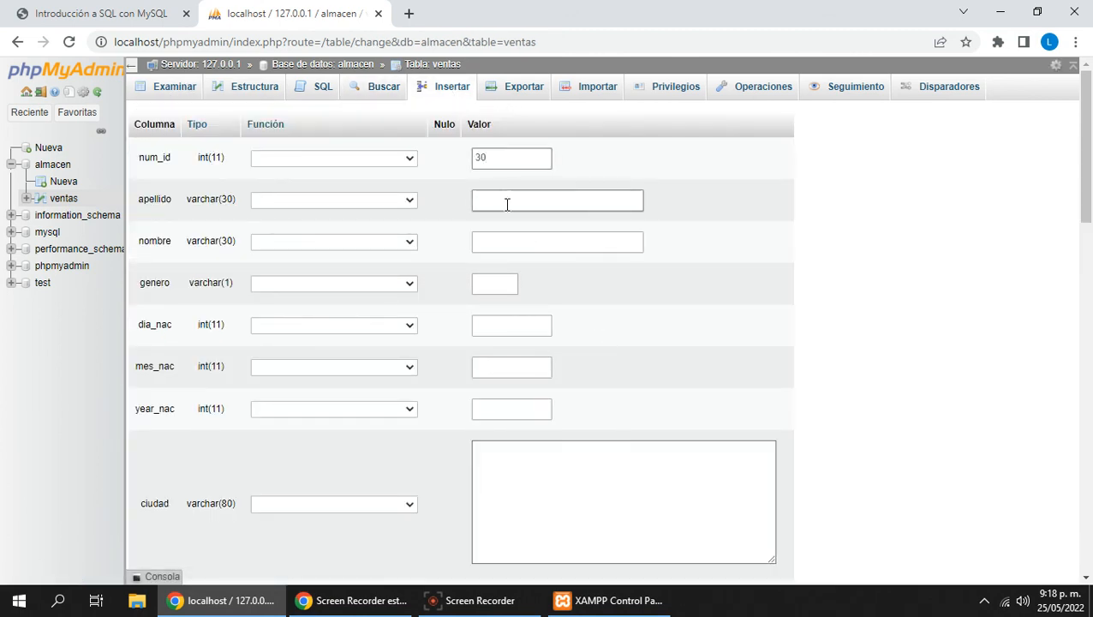
text(rios)
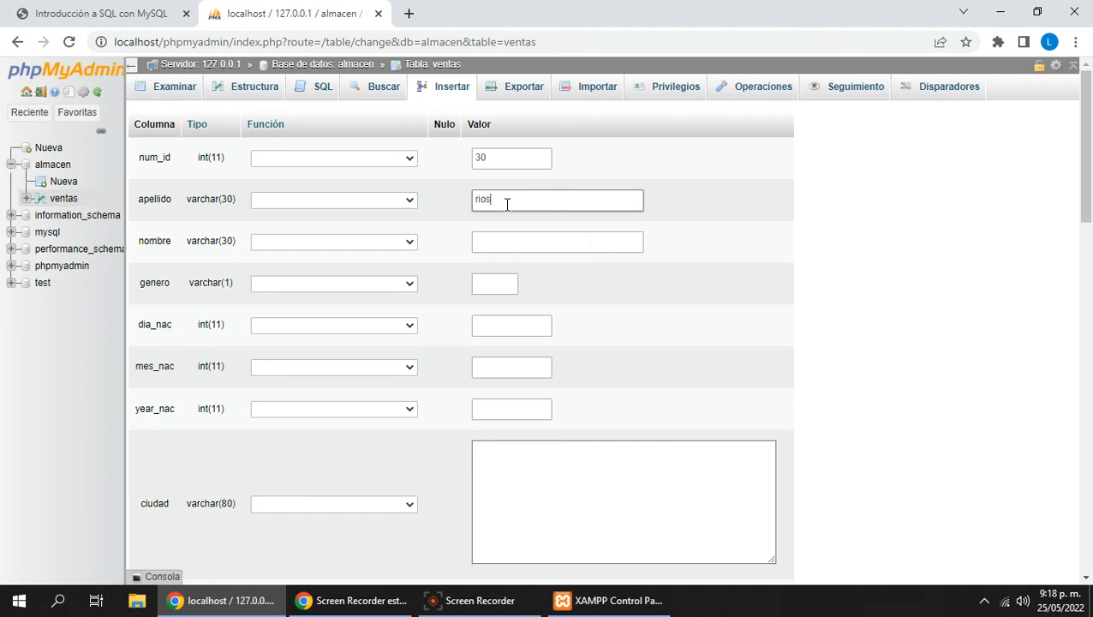
click(517, 242)
text(raul)
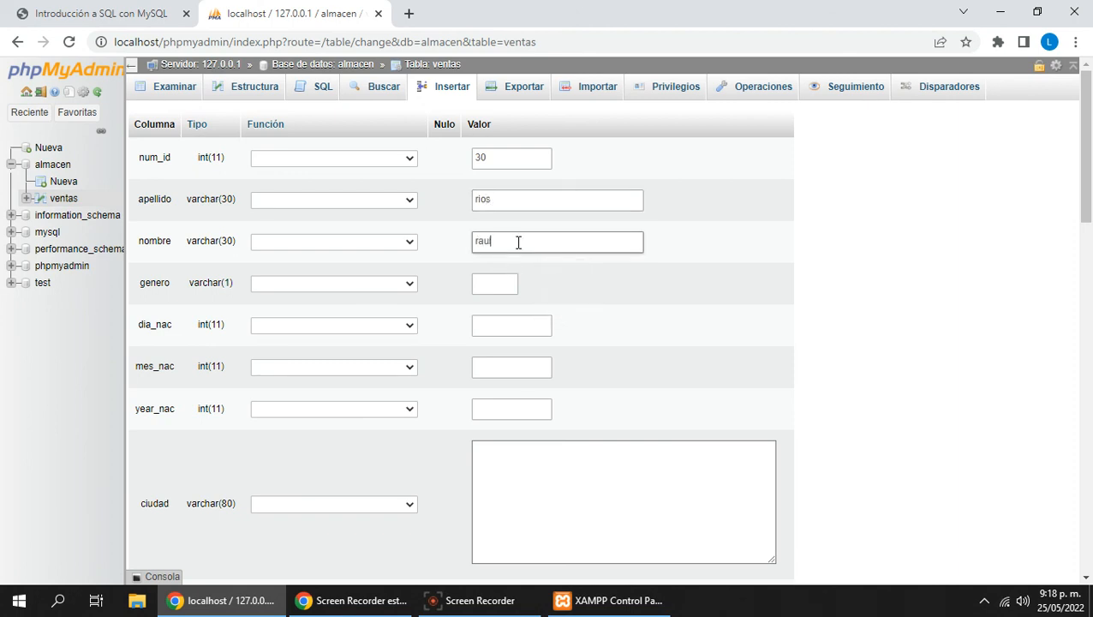
click(499, 286)
text(M)
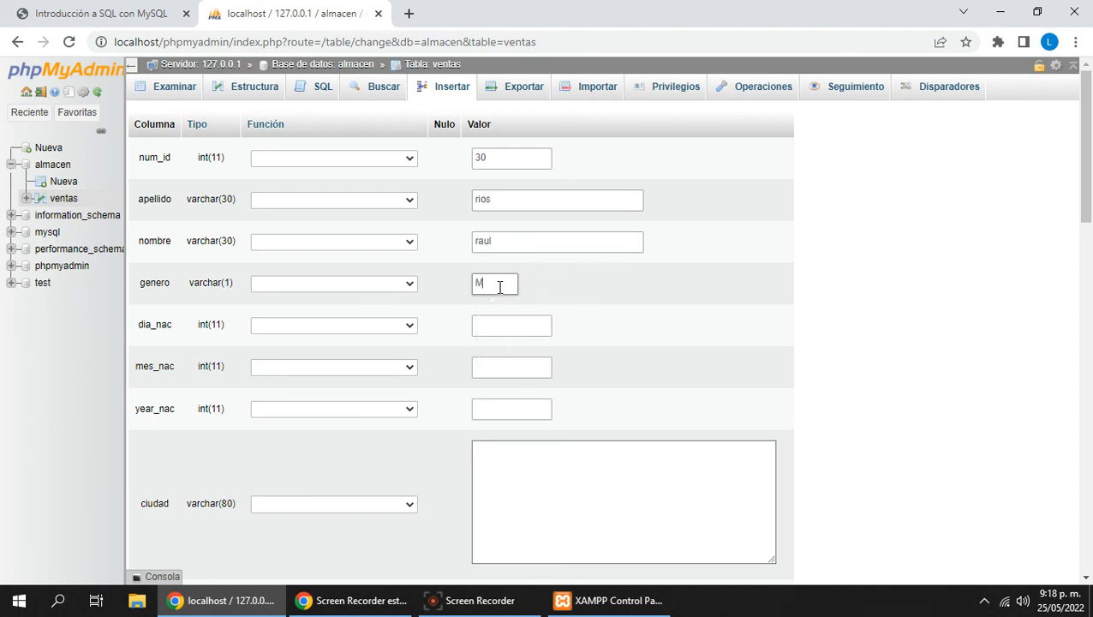
Enter the customer's birth day, month and year in dia_nac, mes_nac and year_nac for the third ventas row
click(499, 326)
text(4)
click(509, 367)
text(10)
click(511, 409)
text(1)
key(BackSpace)
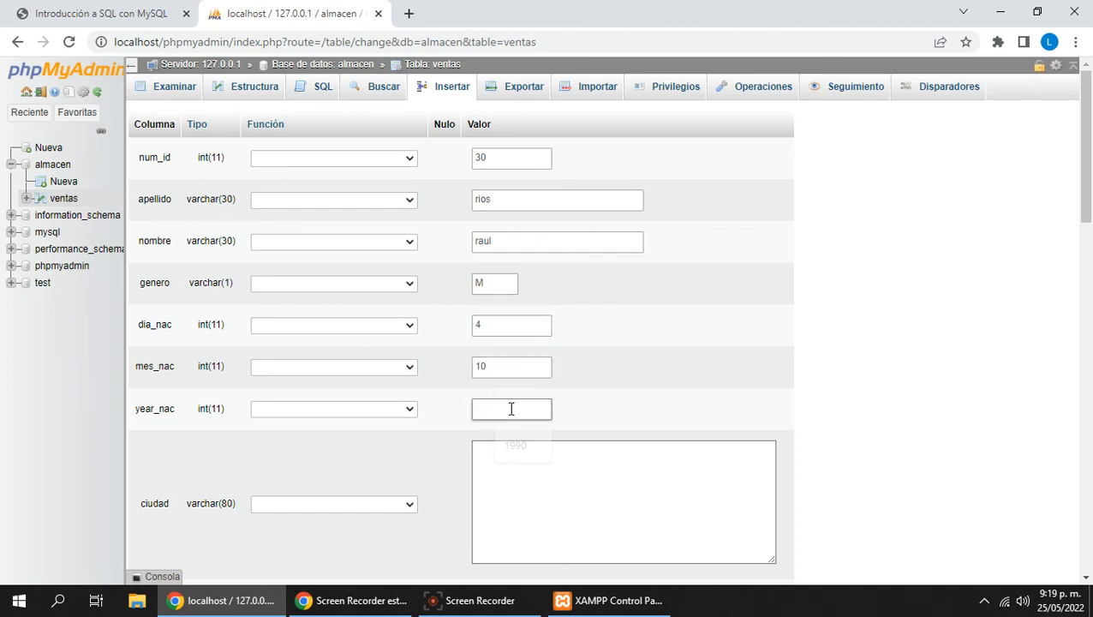
text(2001)
Set ciudad to tulua for the third ventas row
click(675, 509)
scroll(676, 510, down, 2)
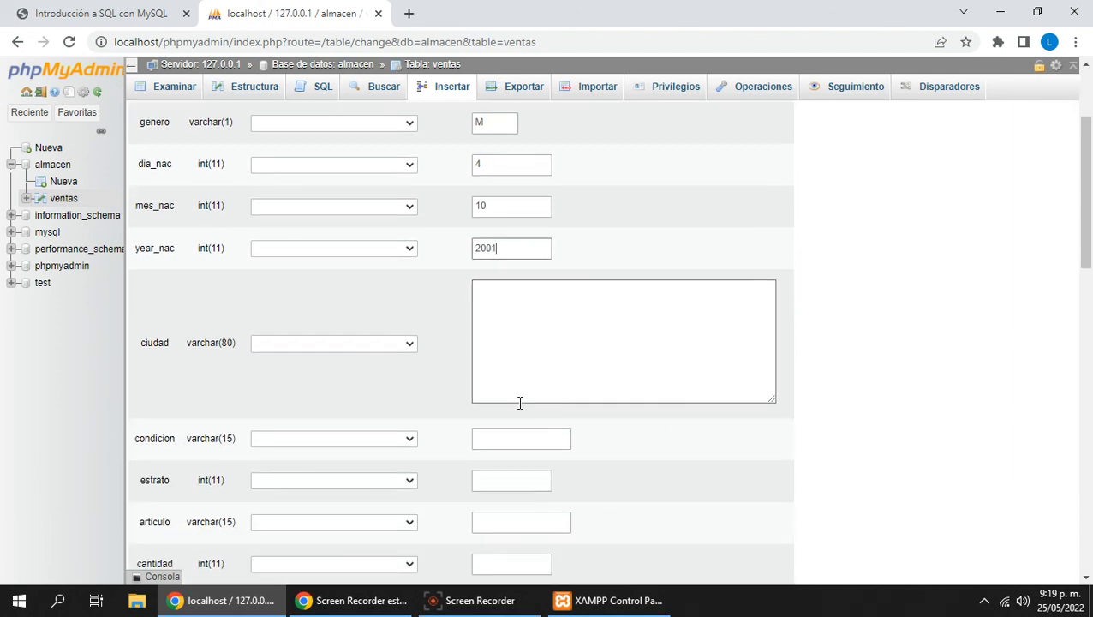
click(552, 300)
text(tulua)
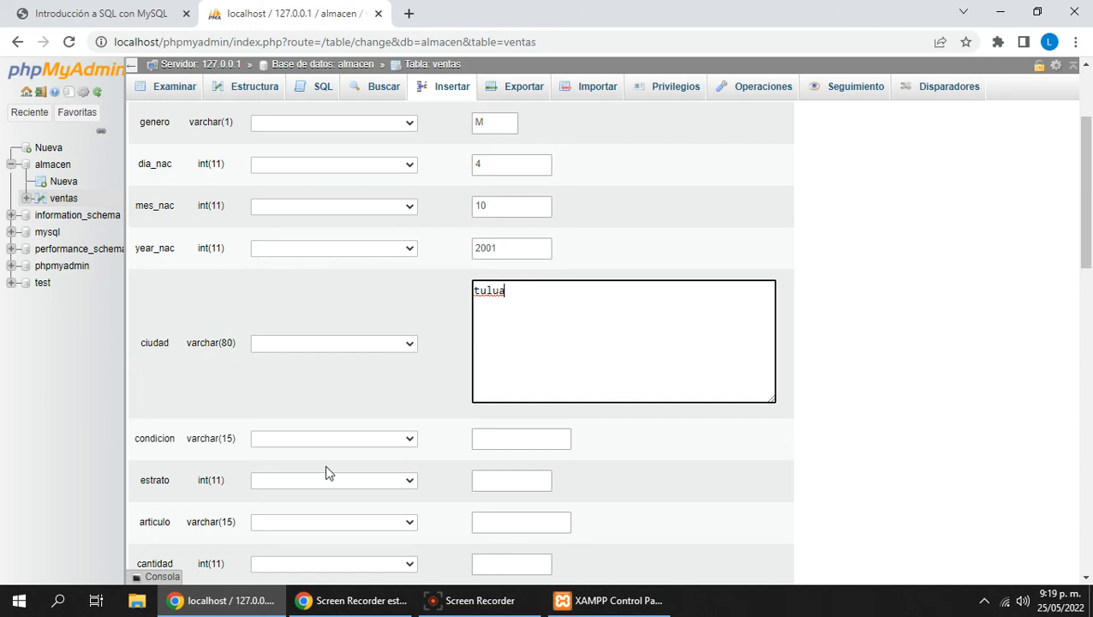
scroll(354, 426, down, 1)
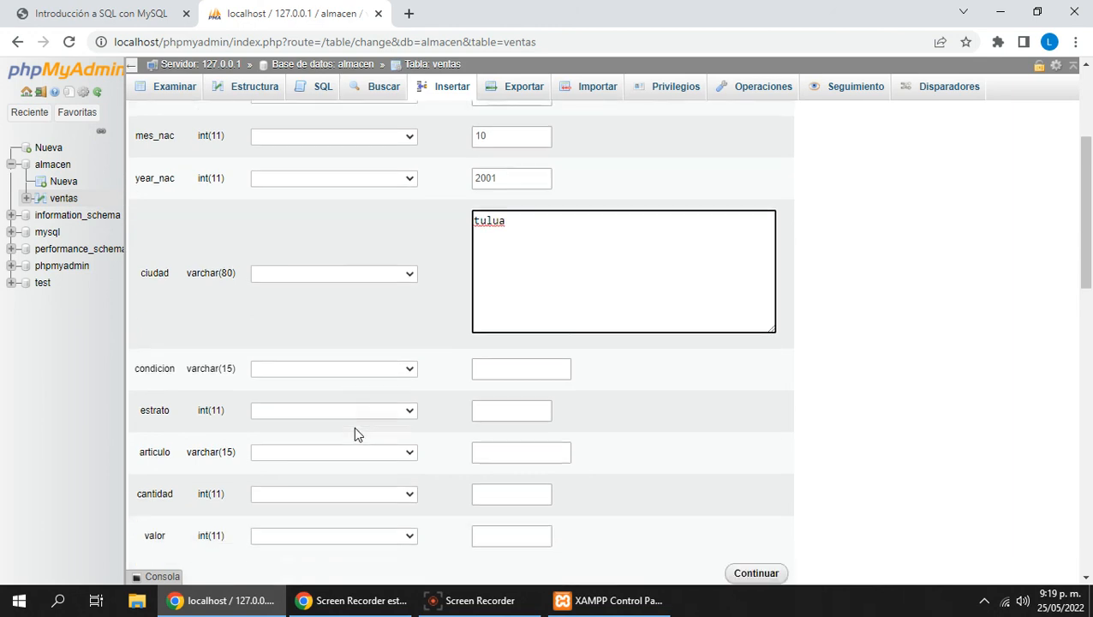
Set condicion to TRABAJADOR and estrato to 2 for the third ventas row
click(504, 358)
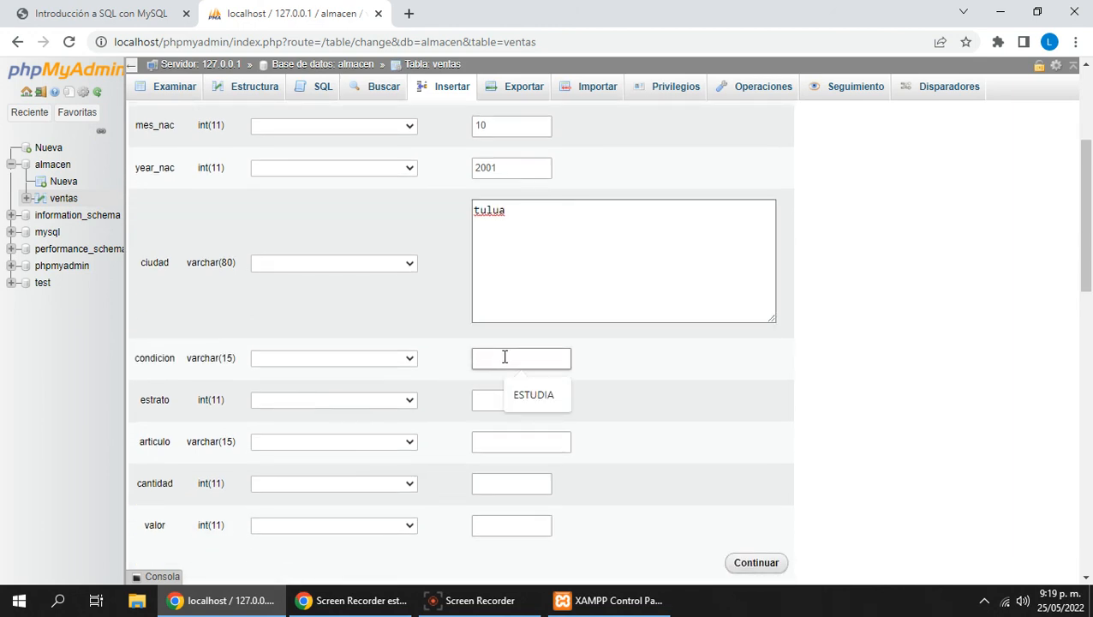
text(tr)
key(BackSpace)
key(BackSpace)
text(T)
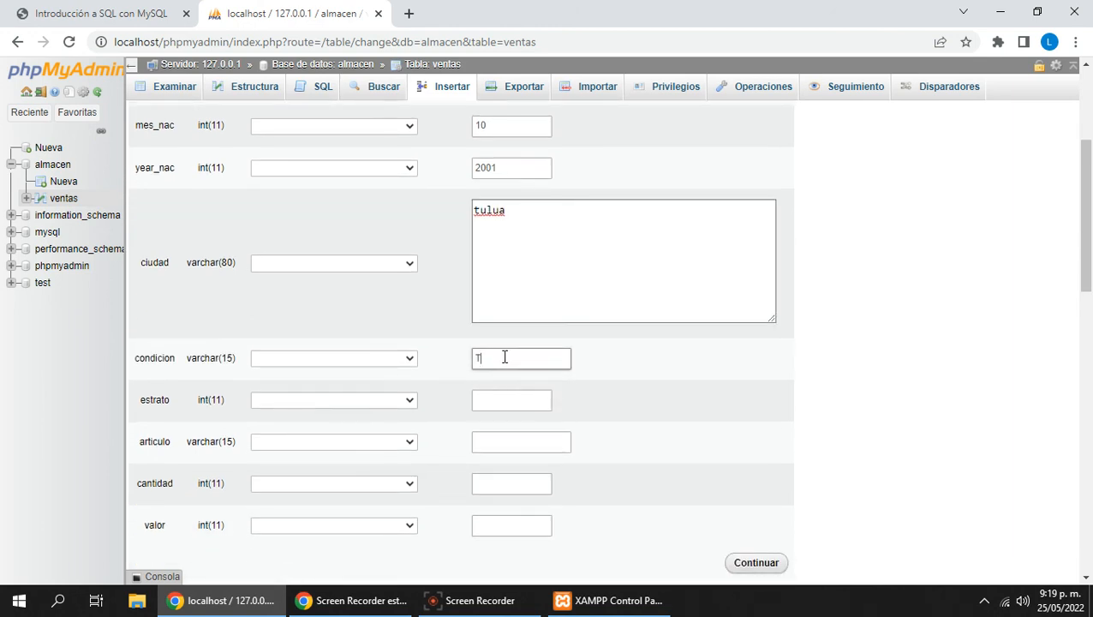
text(RABAJADOTR)
key(BackSpace)
key(BackSpace)
text(R)
scroll(653, 375, down, 1)
click(522, 321)
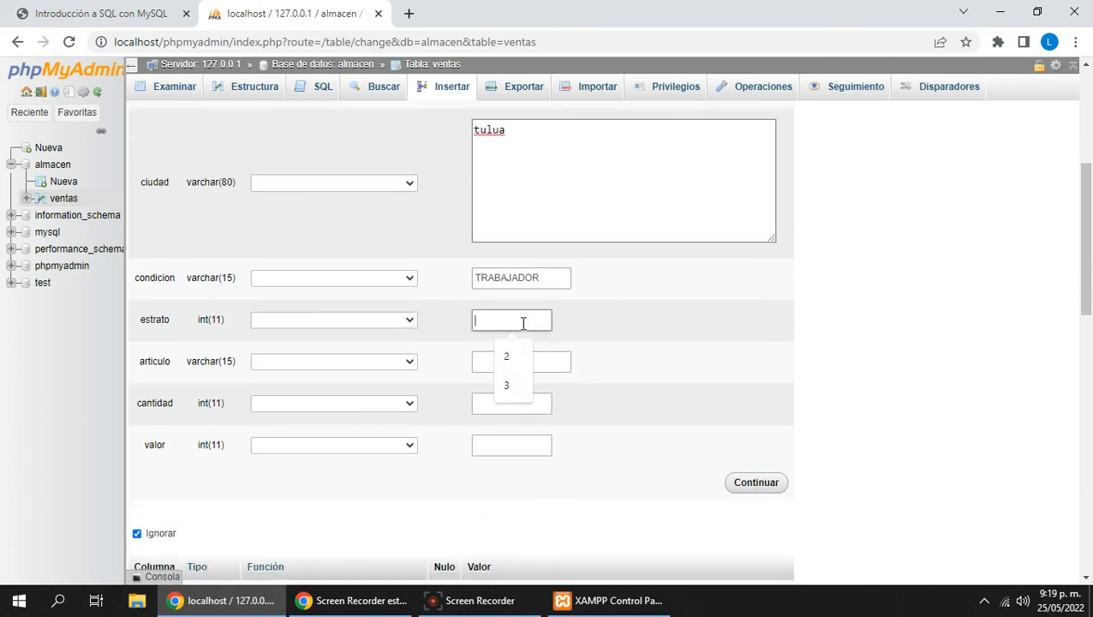
text(2)
Enter articulo TV, cantidad 1 and valor 1800 for the third ventas row
click(511, 363)
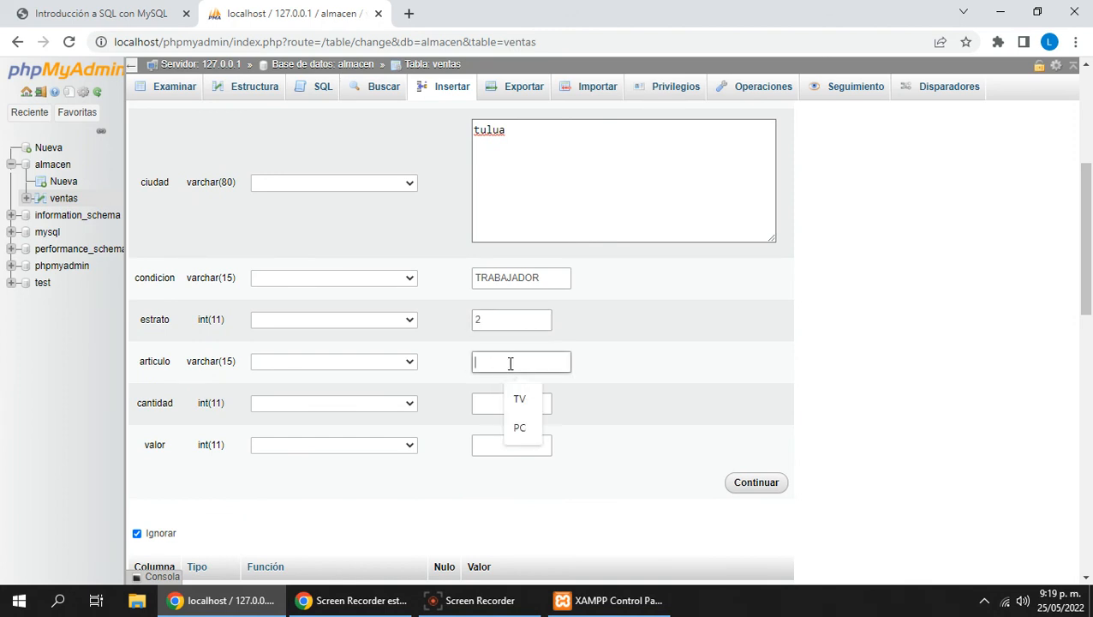
text(t)
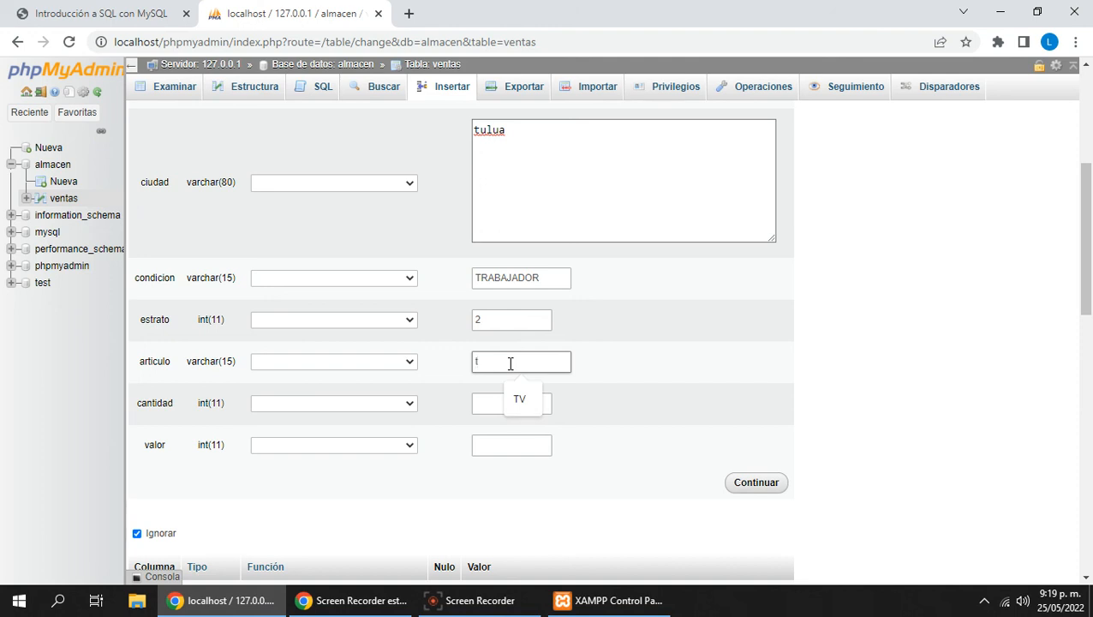
key(BackSpace)
text(TV)
click(503, 403)
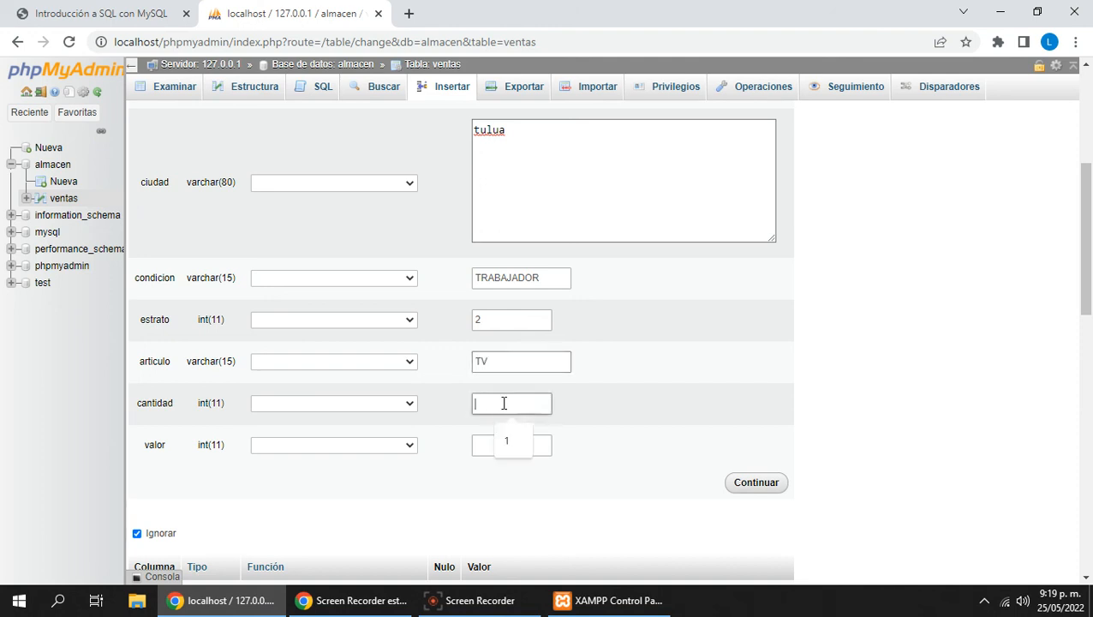
text(1)
click(507, 446)
text(1800)
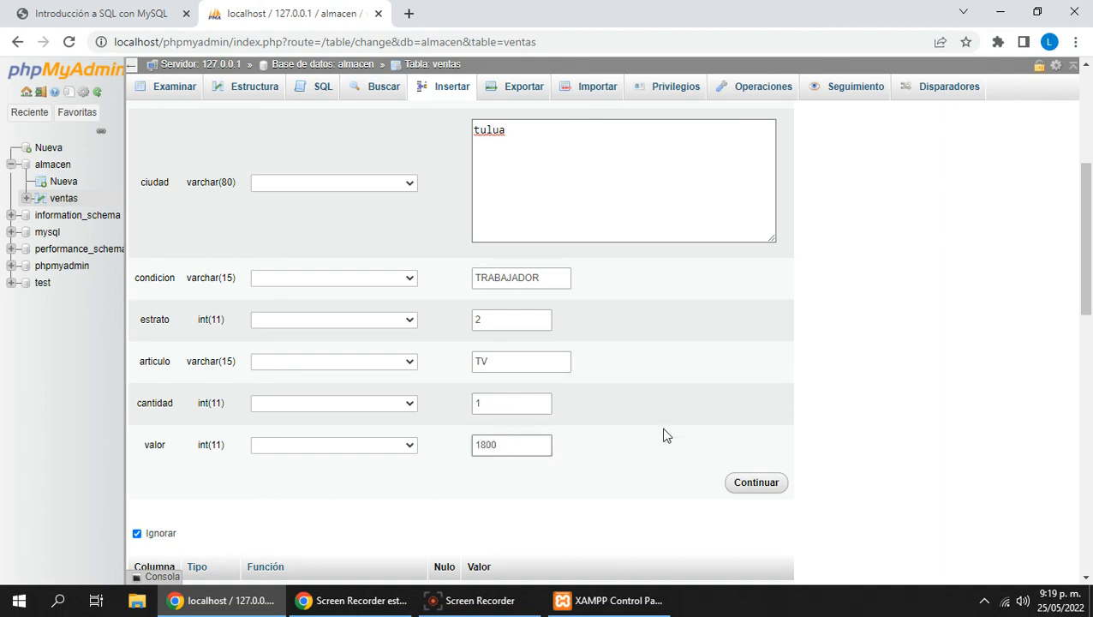
Insert the completed third row and browse all records of the ventas table
click(753, 484)
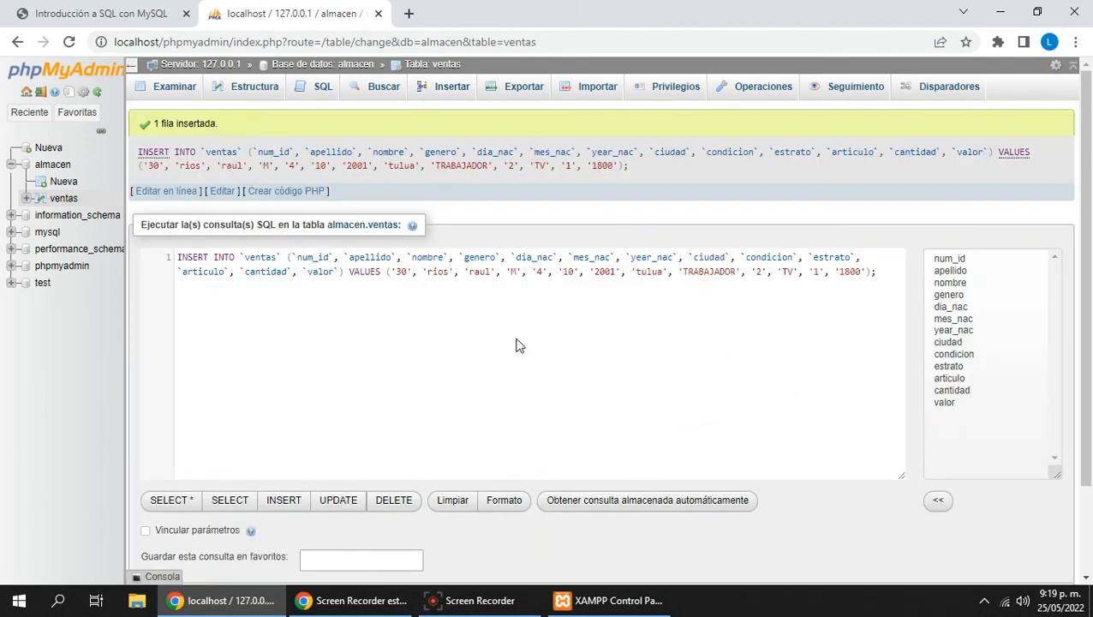
click(168, 87)
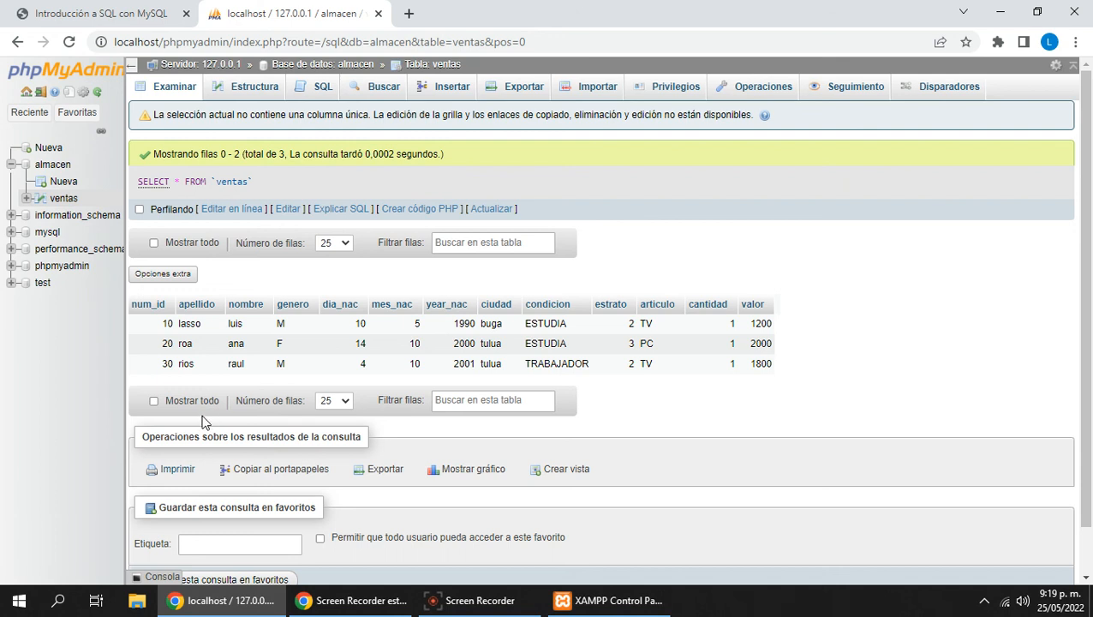
Try to search the ventas table for records with genero M and ciudad tulua
click(381, 87)
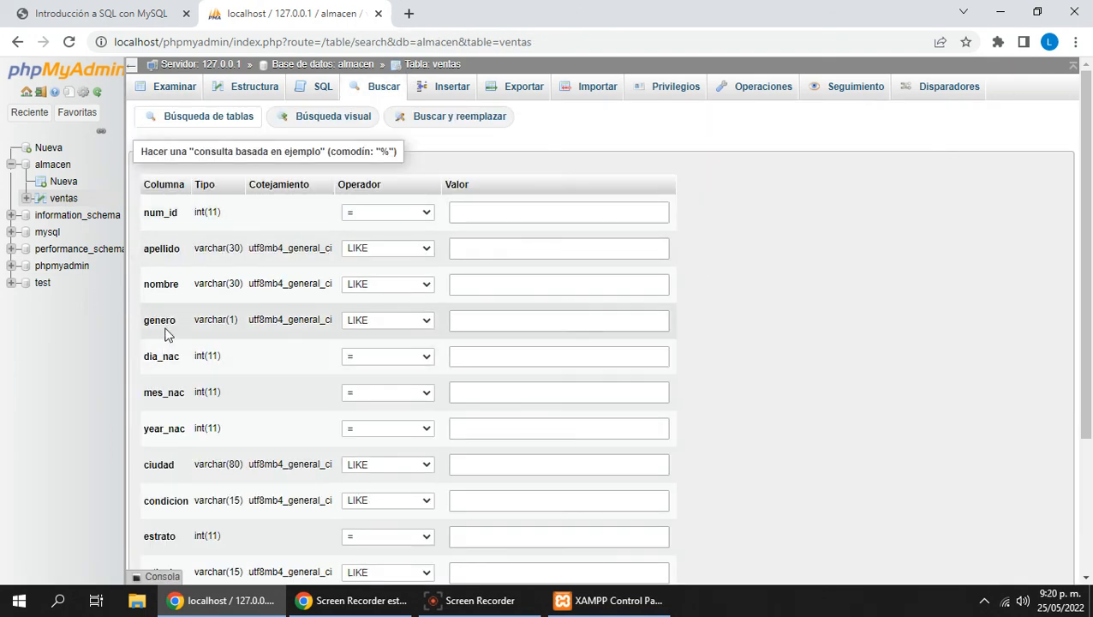
click(497, 322)
text(M)
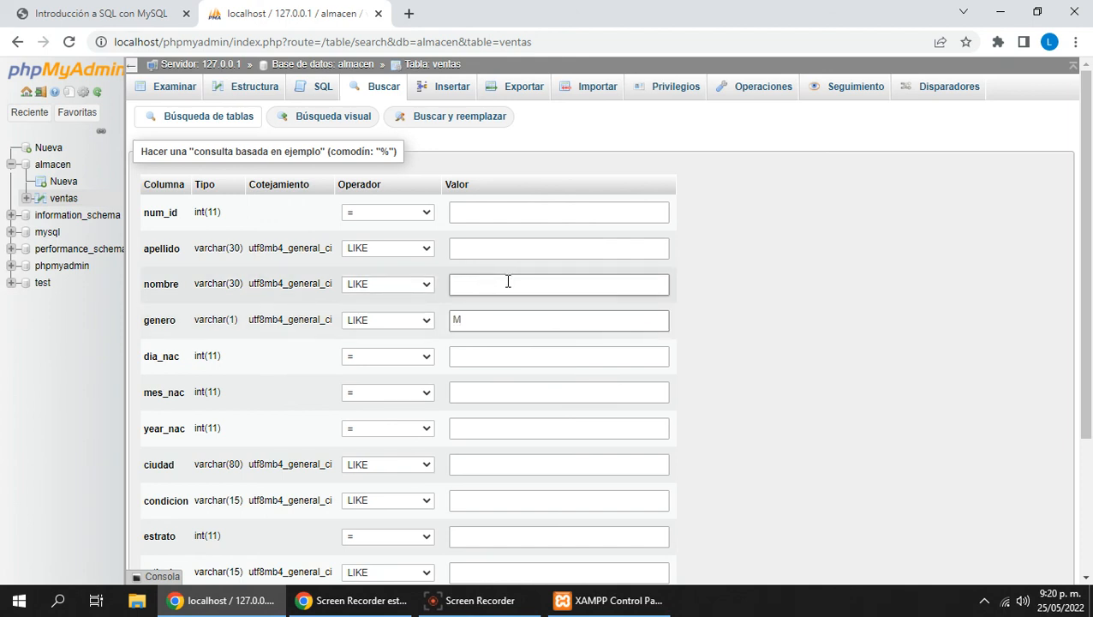
scroll(776, 343, down, 1)
click(494, 385)
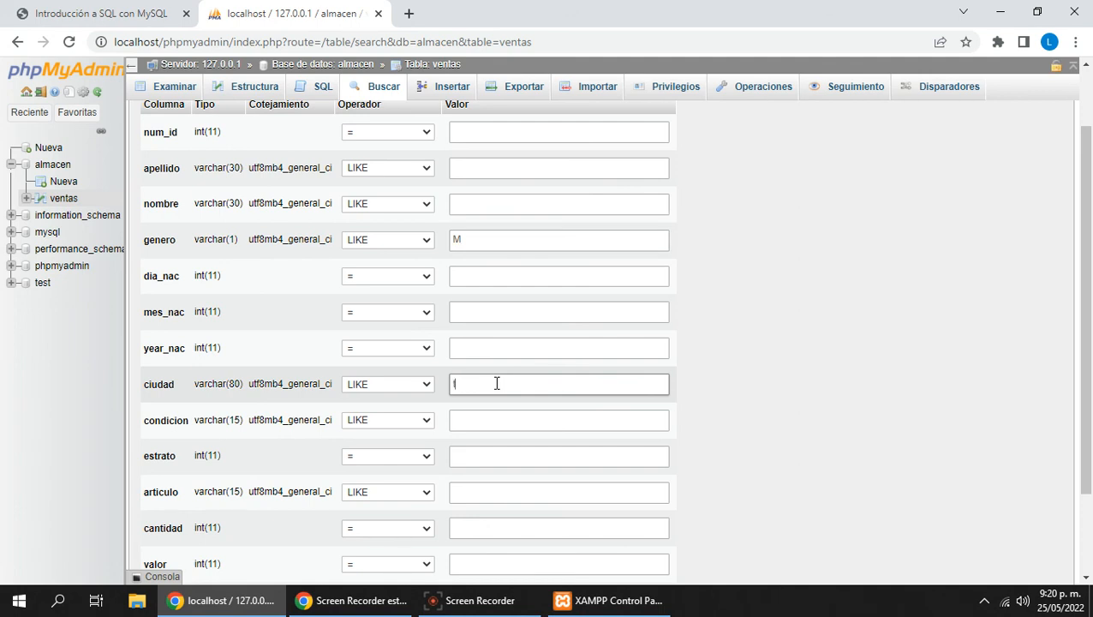
text(tulua)
key(Return)
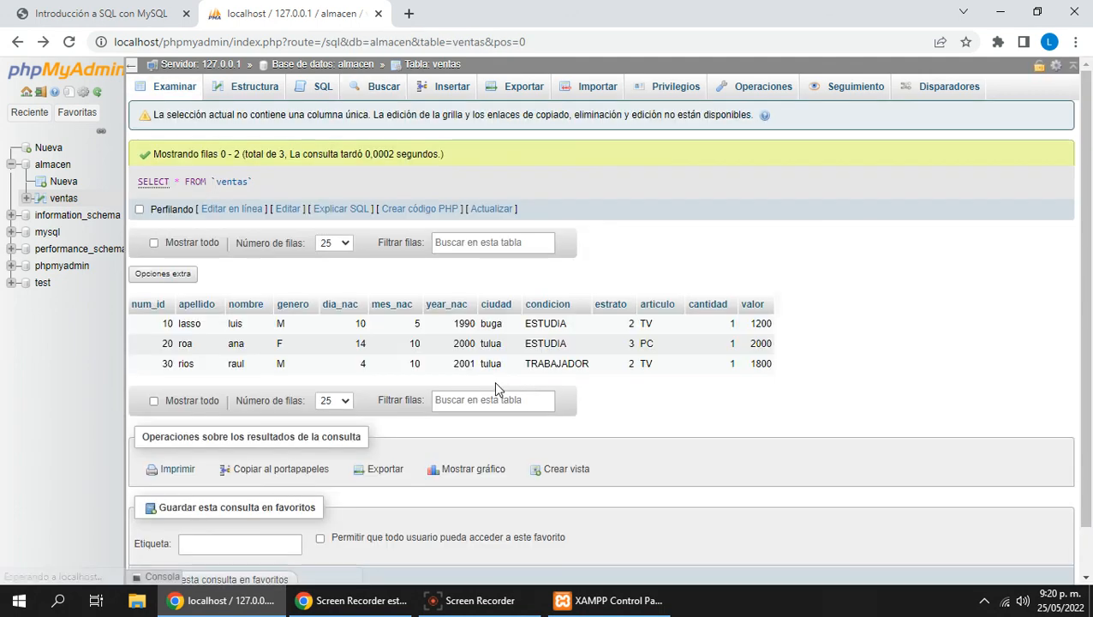
Reopen the ventas search, discarding unsaved changes, find records with genero LIKE M and ciudad LIKE tulua, and examine the generated SELECT query
click(453, 94)
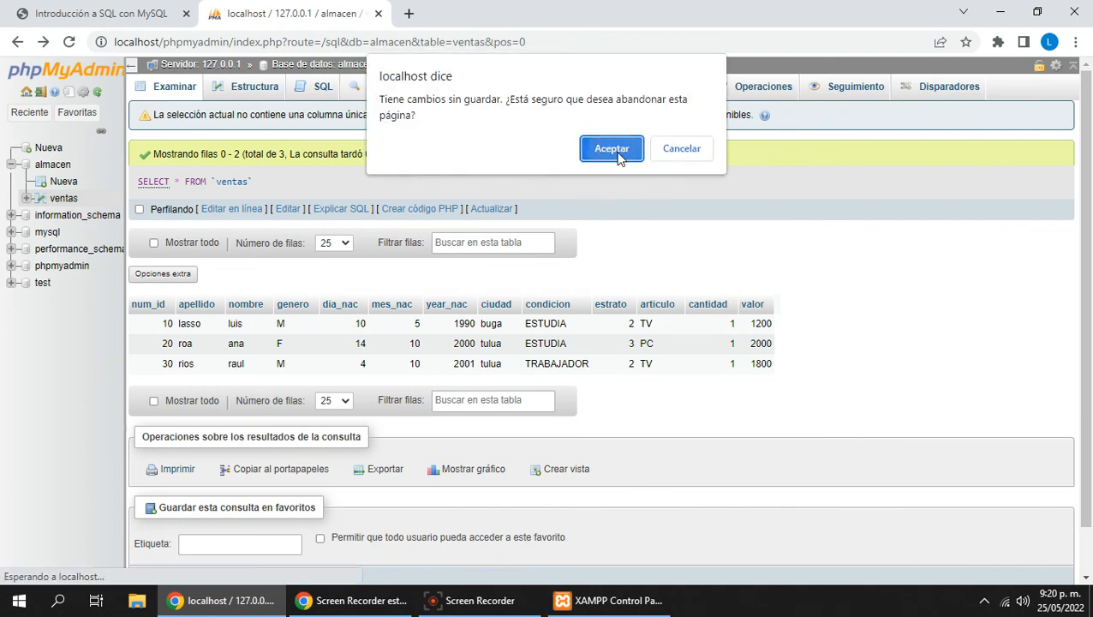
click(616, 152)
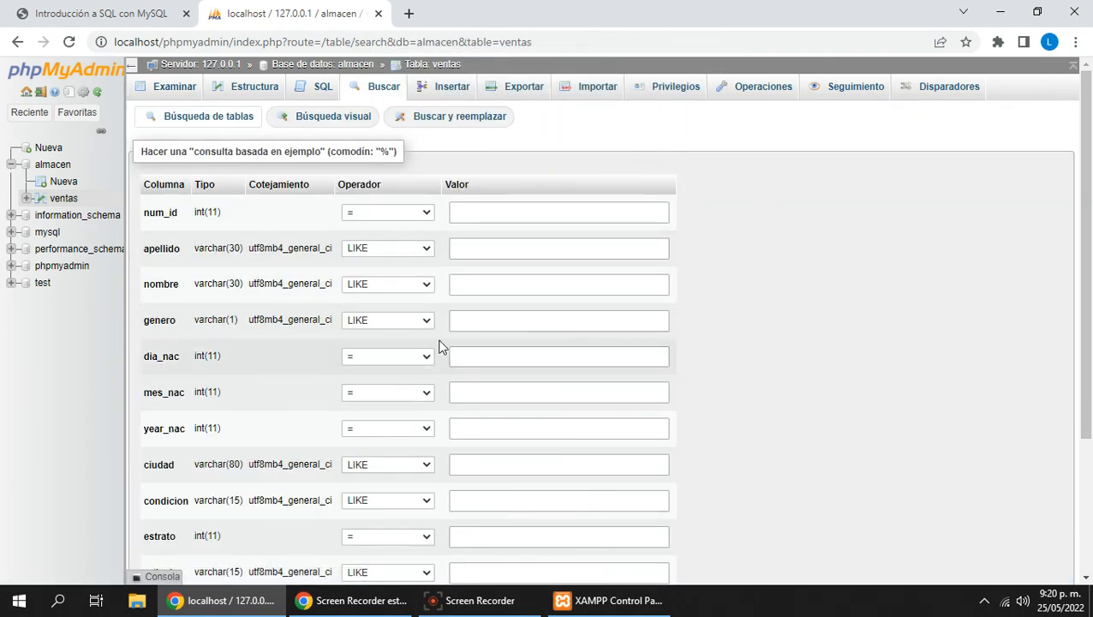
click(490, 322)
click(527, 362)
scroll(844, 427, down, 1)
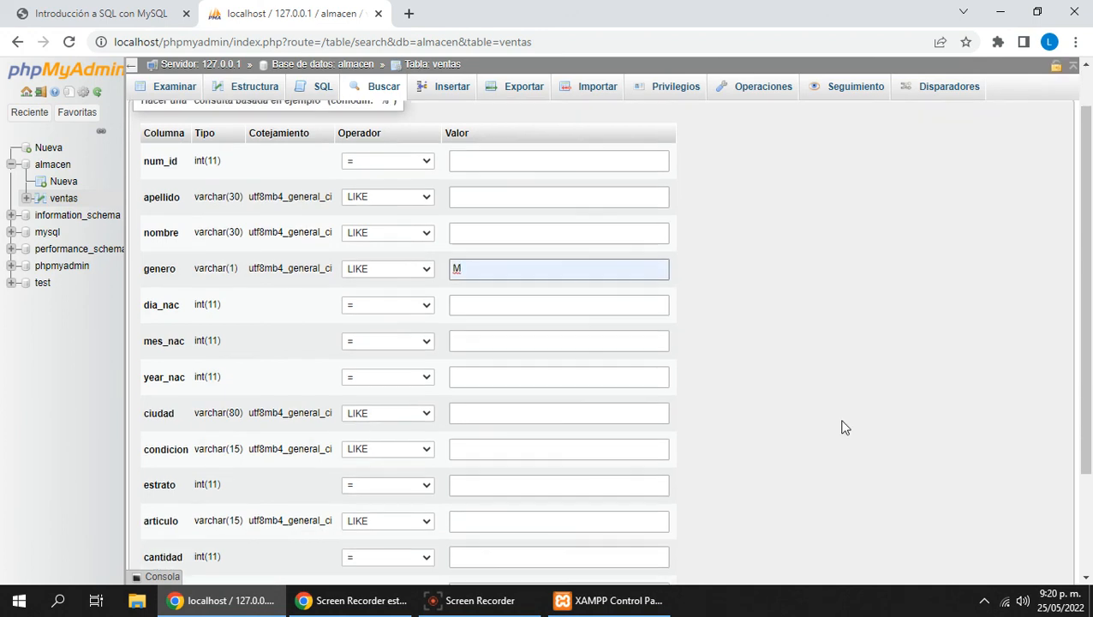
click(510, 382)
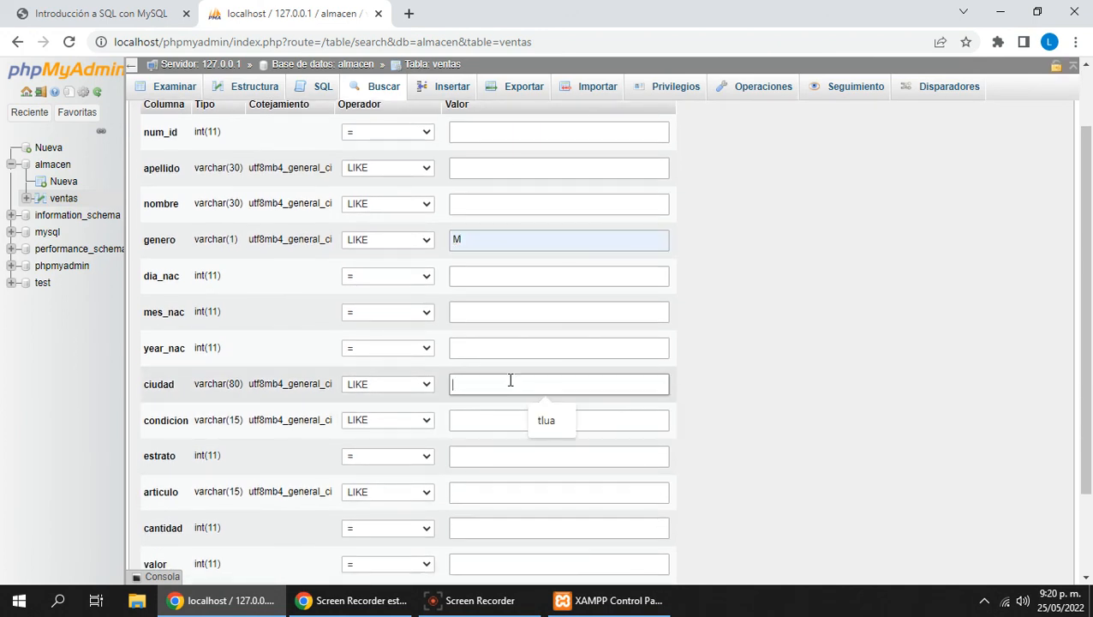
text(tulua)
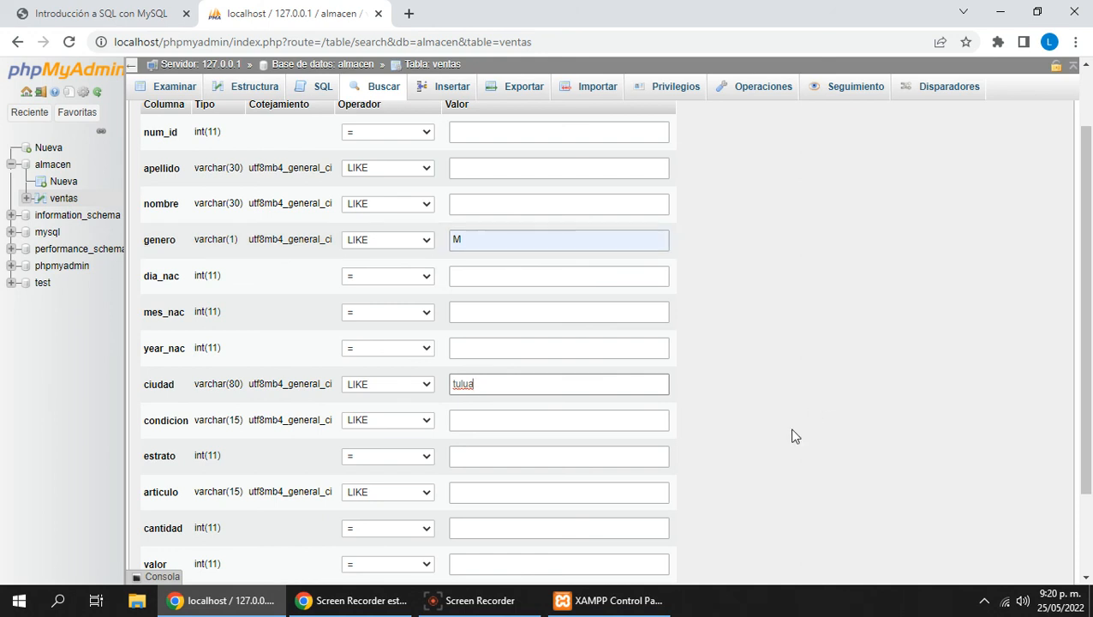
scroll(791, 434, down, 2)
click(164, 531)
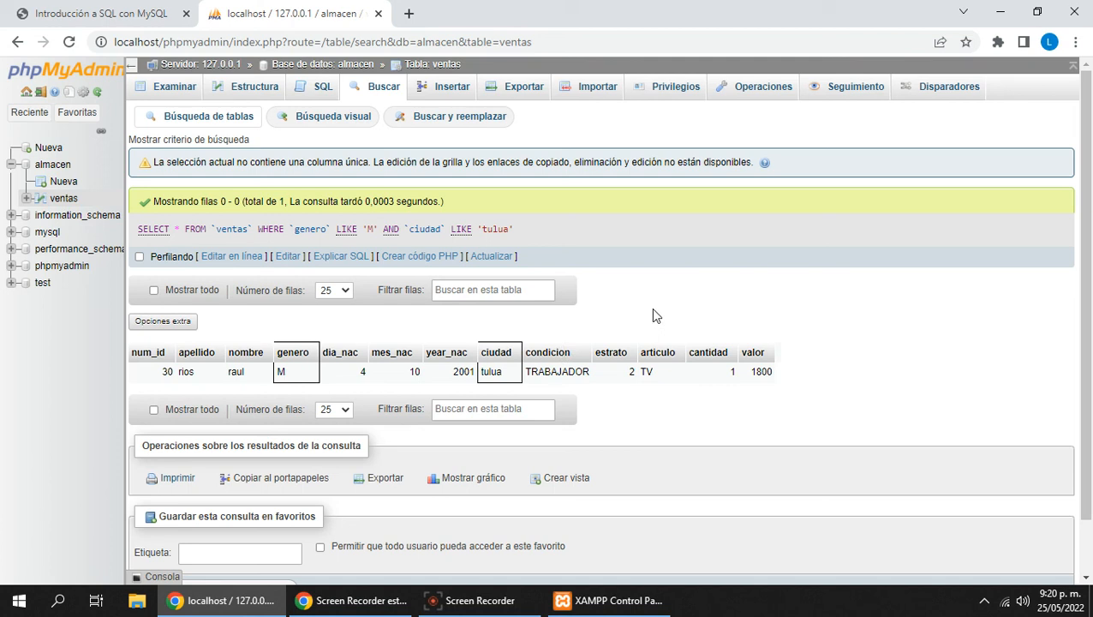
drag(531, 230, 136, 230)
click(611, 233)
Review the column structure of the ventas table
click(255, 87)
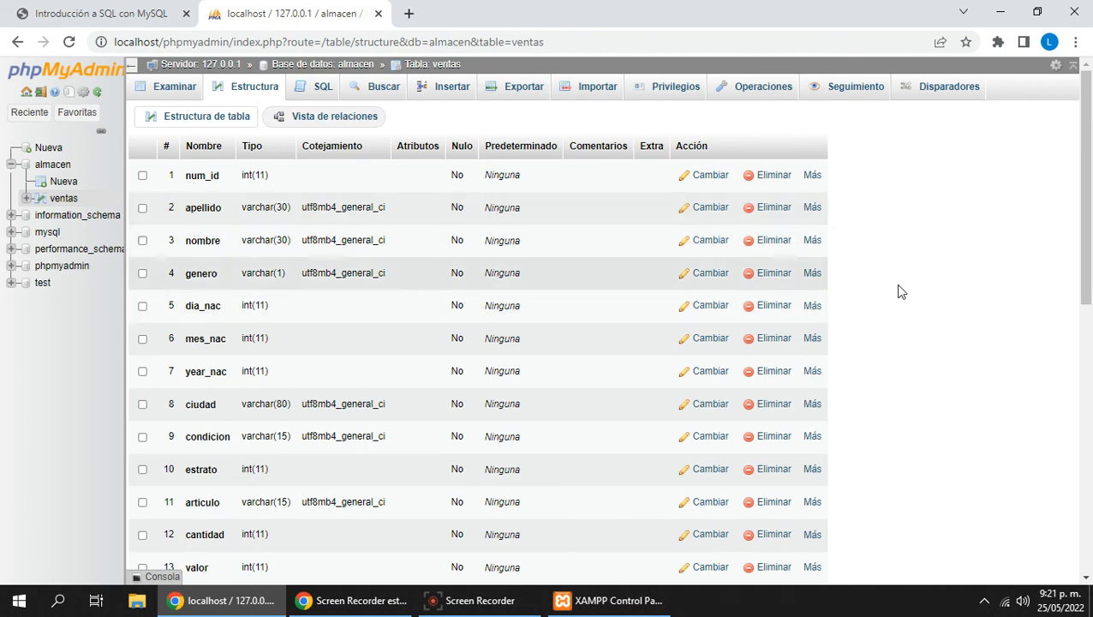
scroll(917, 348, down, 3)
scroll(917, 348, up, 3)
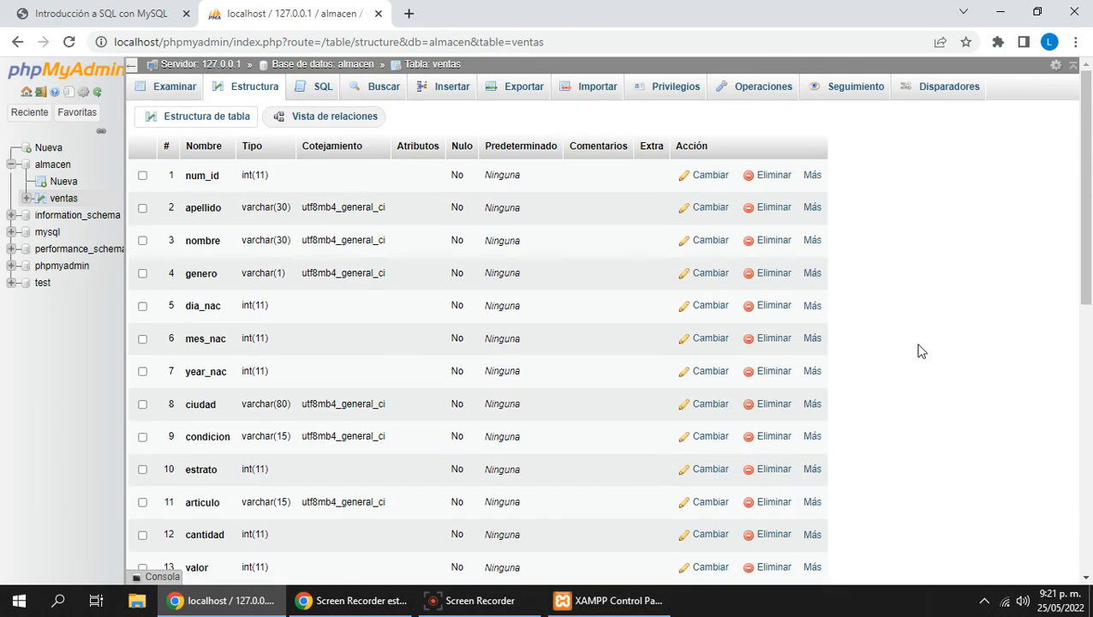